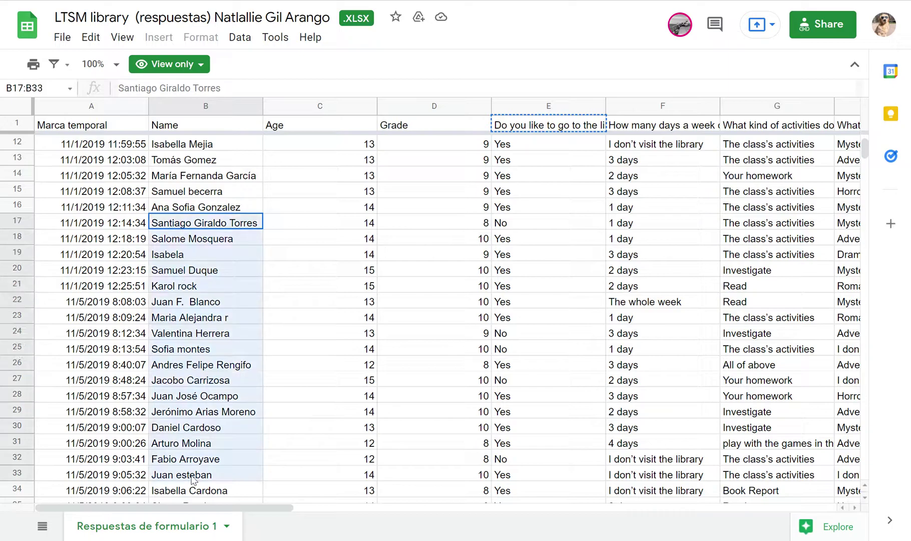
# - Look through the student survey answers in the library responses spreadsheet, from the first rows down to about row 97
pyautogui.click(192, 475)
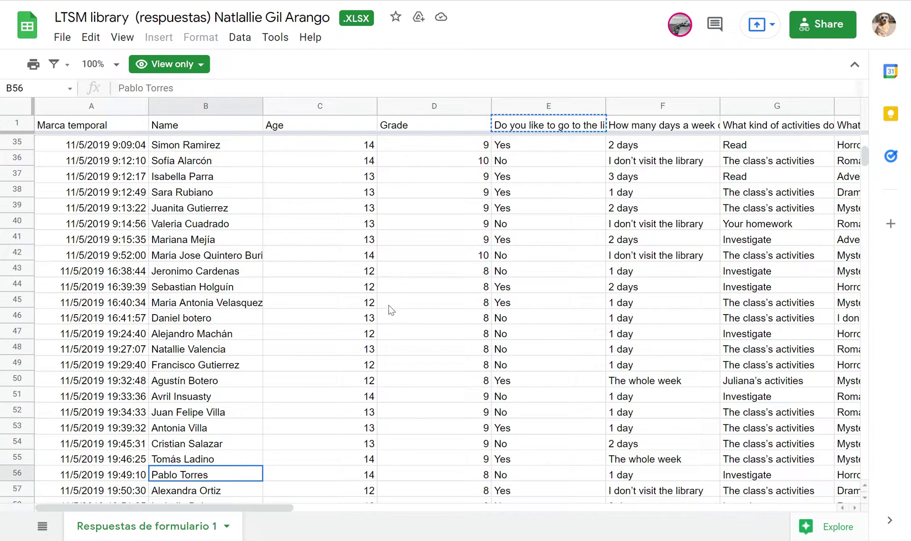
pyautogui.click(332, 288)
pyautogui.scroll(-9, 331, 290)
pyautogui.scroll(-6, 332, 291)
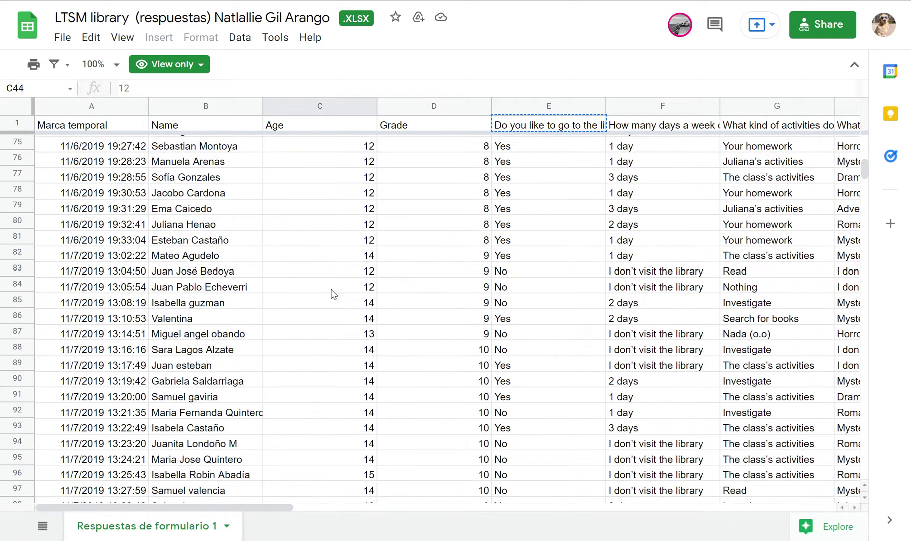
pyautogui.scroll(12, 357, 237)
pyautogui.scroll(14, 357, 237)
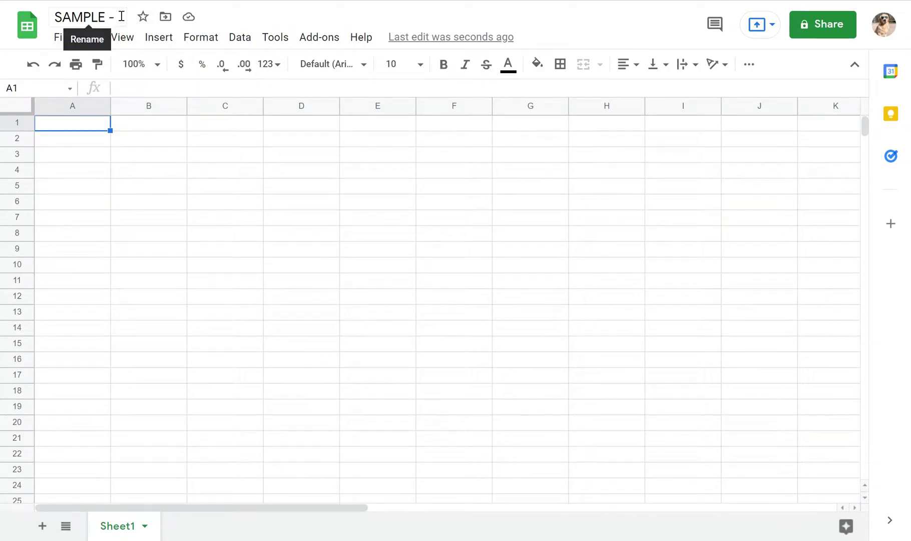
# - In the blank sample spreadsheet, complete the file name as "SAMPLE - Library"
pyautogui.click(123, 17)
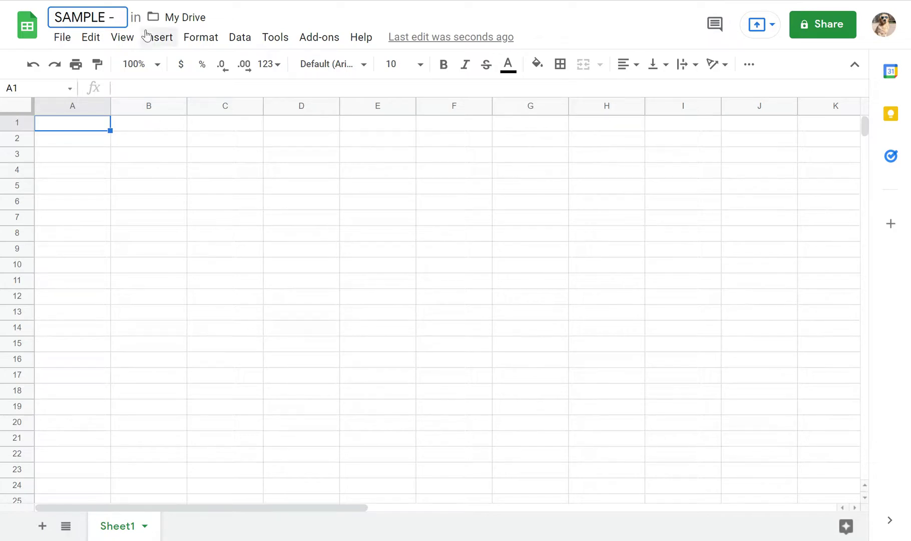
pyautogui.write('Library')
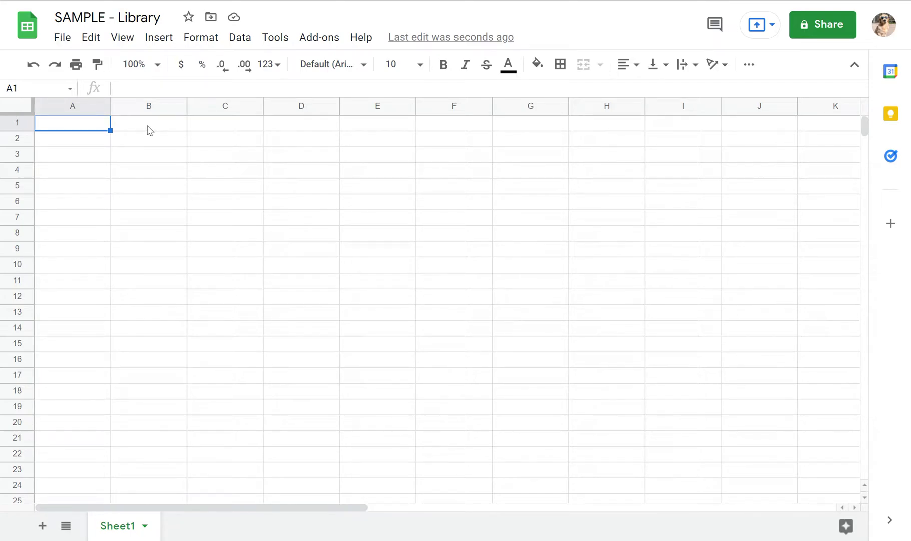
# - Enter the column headers Name, Year and Age in cells B1, C1 and D1, using the responses spreadsheet as reference
pyautogui.click(149, 130)
pyautogui.write('Name')
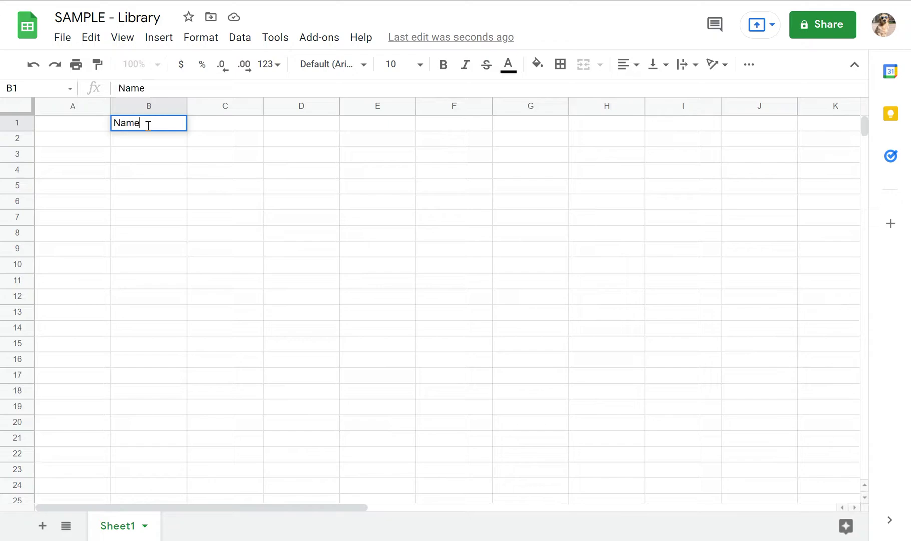
pyautogui.press('Tab')
pyautogui.write('Age')
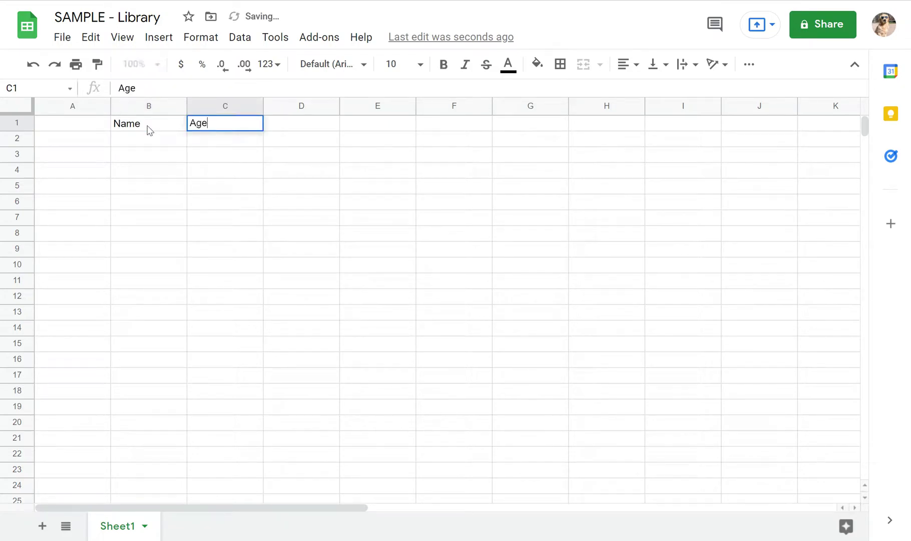
pyautogui.press('Tab')
pyautogui.click(229, 131)
pyautogui.write('Year')
pyautogui.press('Tab')
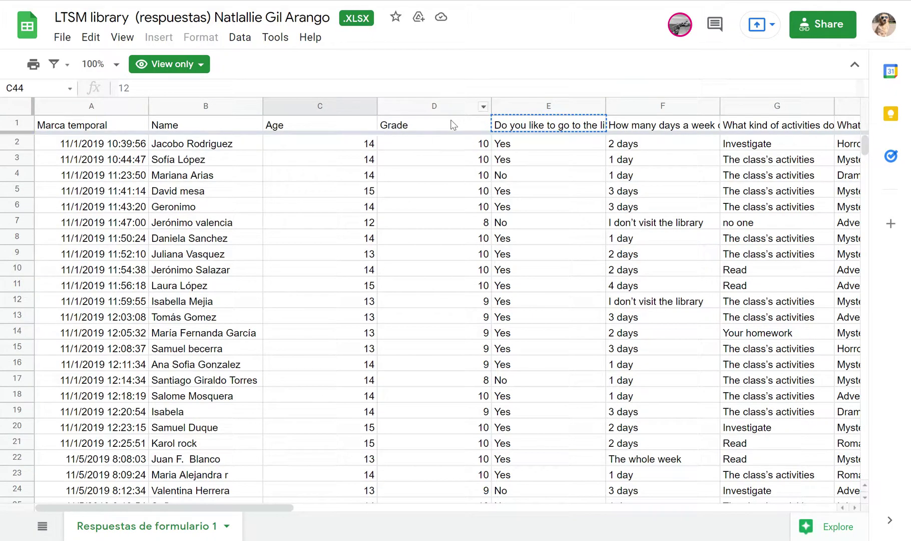
pyautogui.click(544, 190)
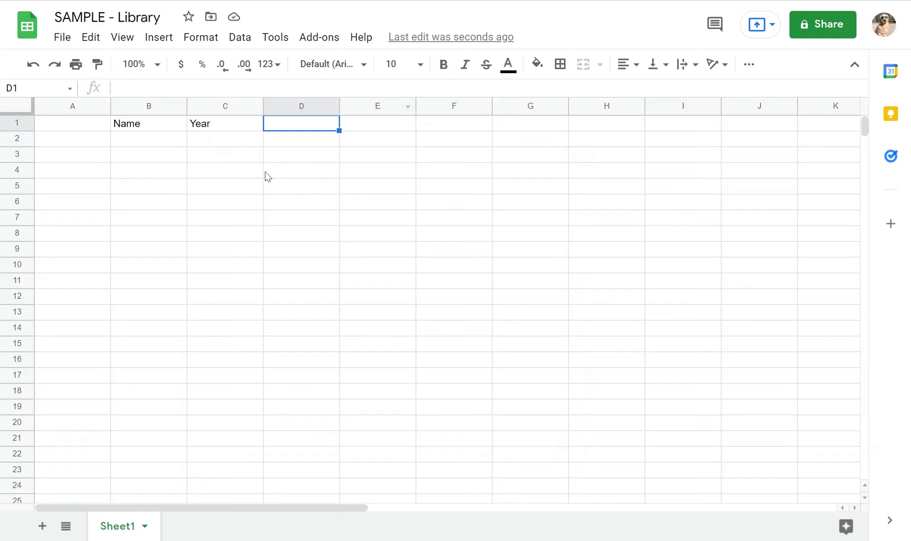
pyautogui.write('Age')
# - Enter the question "Do you like to go to the library?" as the header in cell E1, following the responses spreadsheet
pyautogui.click(392, 126)
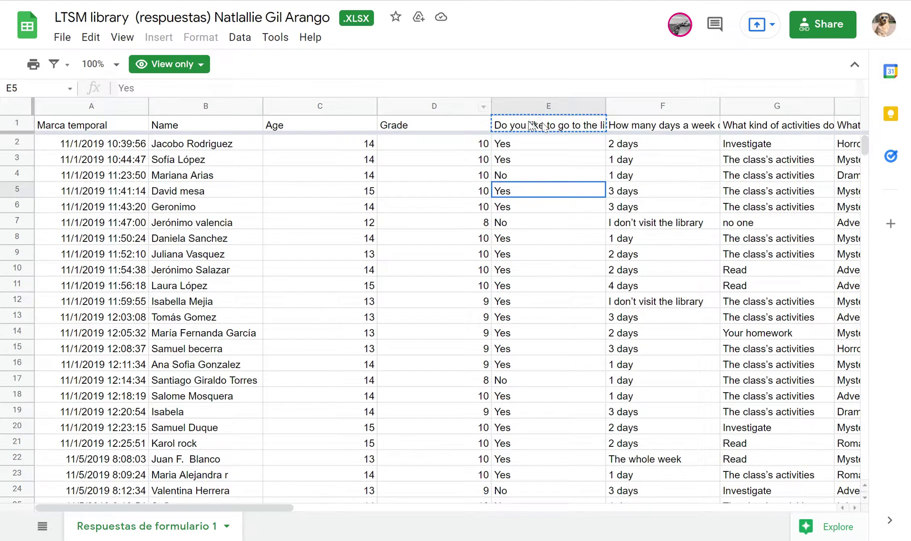
pyautogui.click(531, 125)
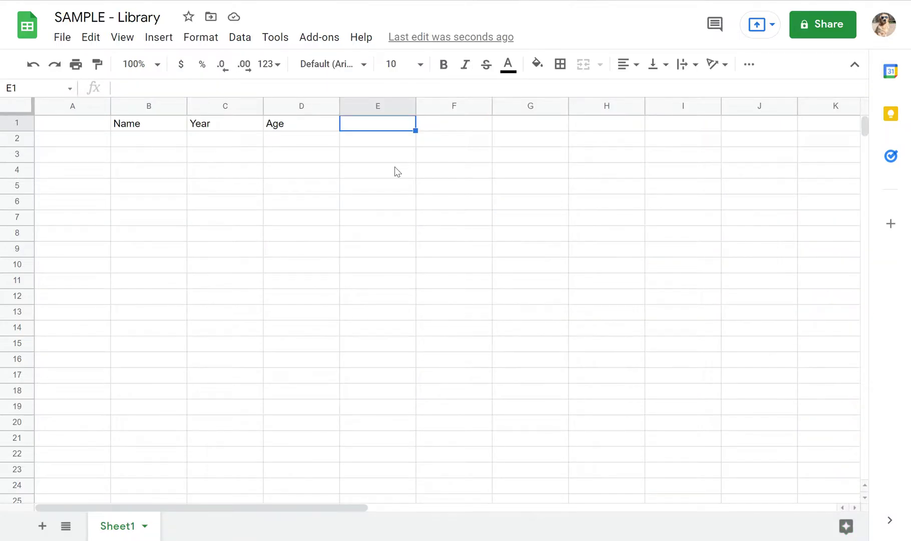
pyautogui.write('Do you Liii')
pyautogui.press('BackSpace')
pyautogui.write('ke to')
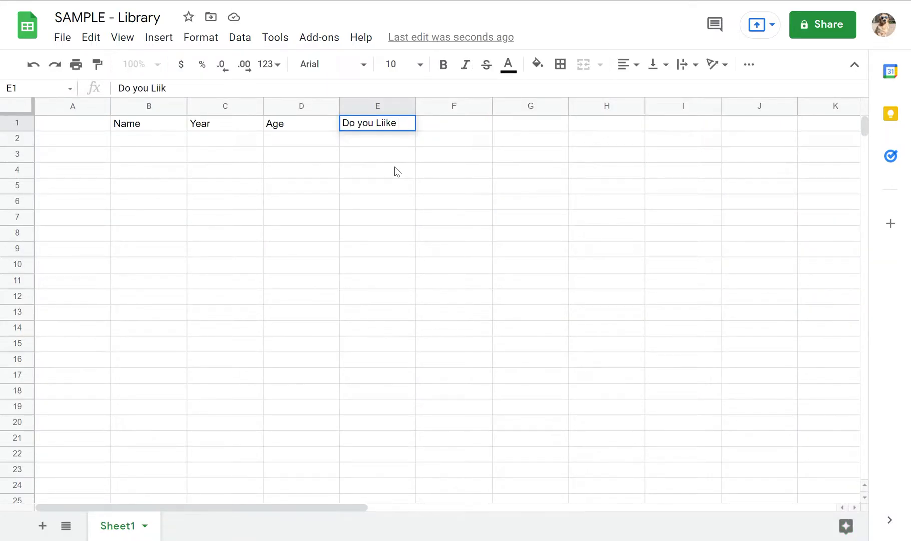
pyautogui.press('BackSpace')
pyautogui.press('BackSpace')
pyautogui.press('BackSpace')
pyautogui.write('ike to go to the library')
pyautogui.press('Return')
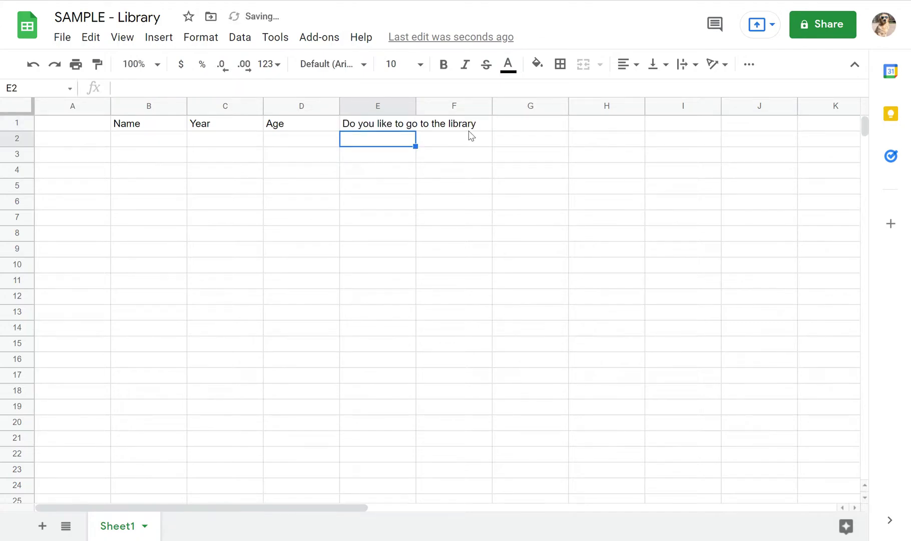
pyautogui.click(381, 124)
pyautogui.click(294, 85)
pyautogui.write('?')
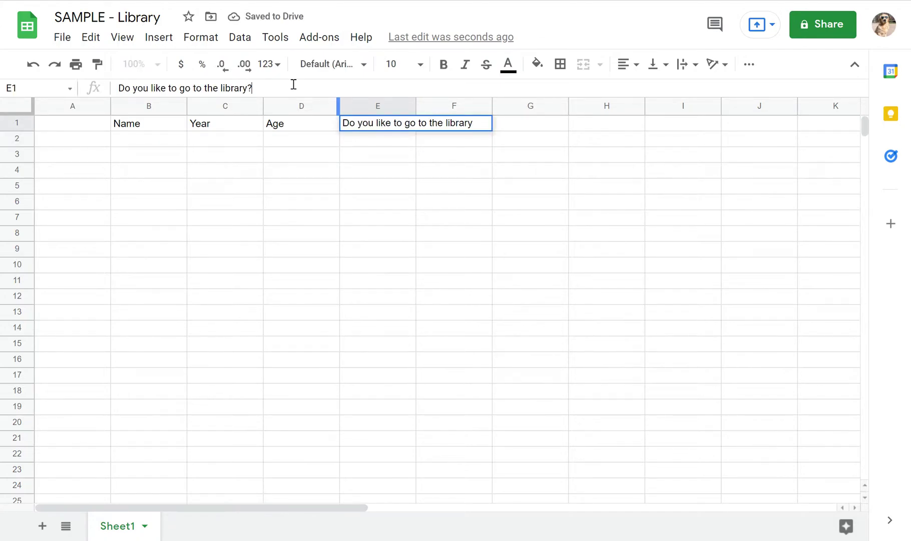
pyautogui.click(477, 357)
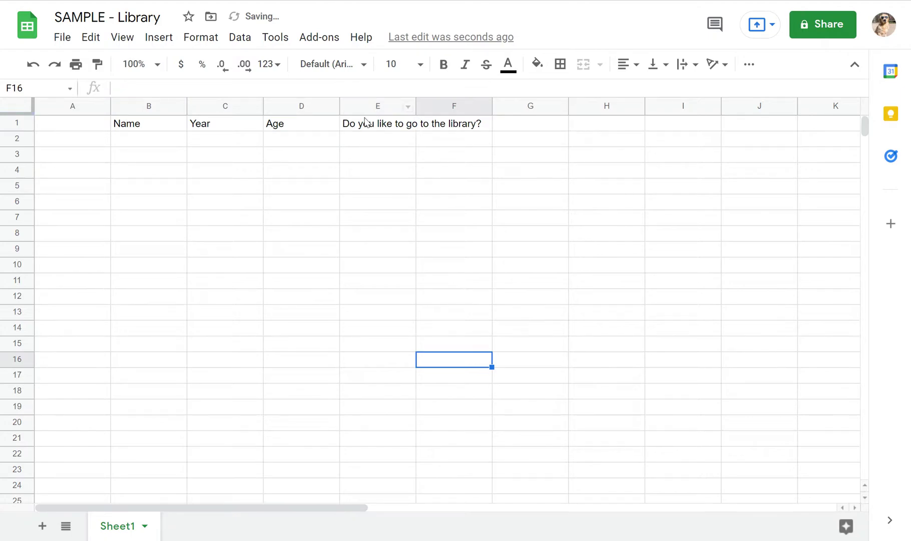
# - Widen column E so the whole library question fits inside its header cell
pyautogui.moveTo(414, 112); pyautogui.dragTo(488, 109)
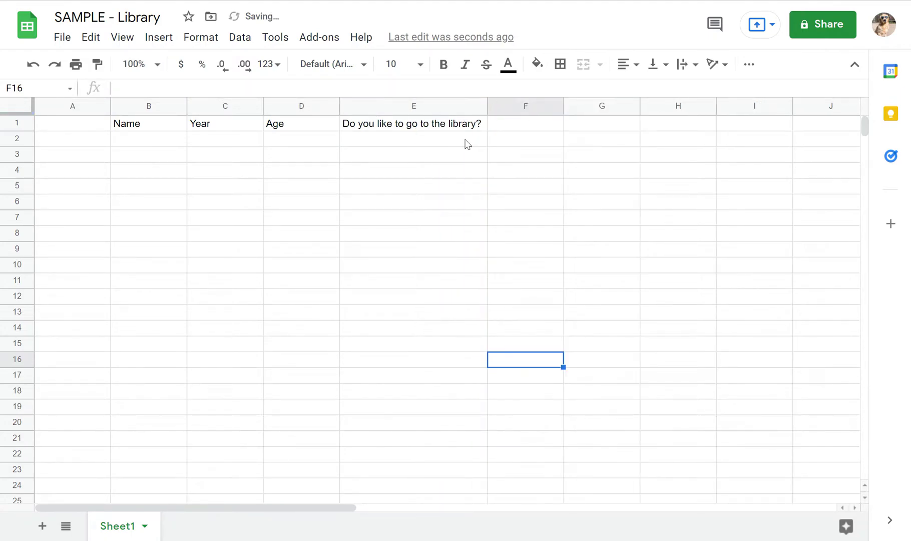
pyautogui.scroll(-5, 411, 235)
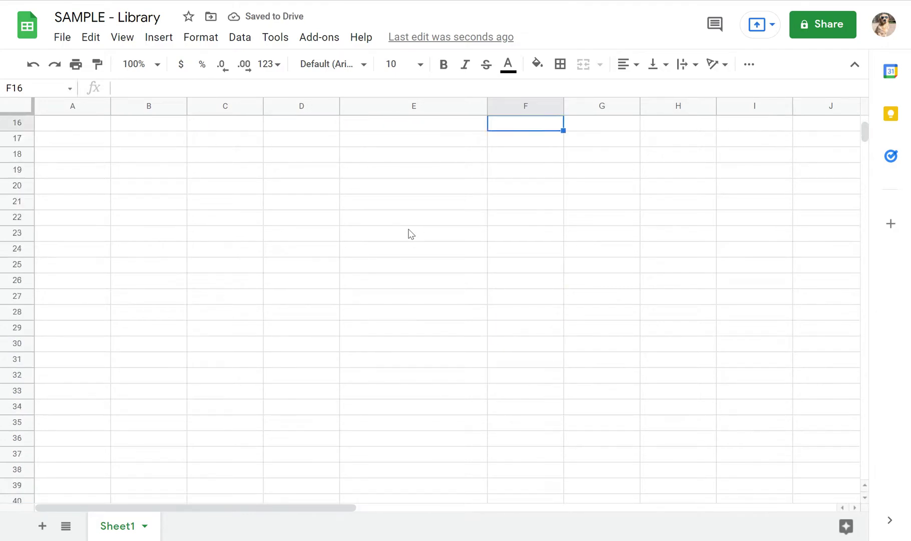
pyautogui.scroll(5, 408, 233)
pyautogui.click(395, 124)
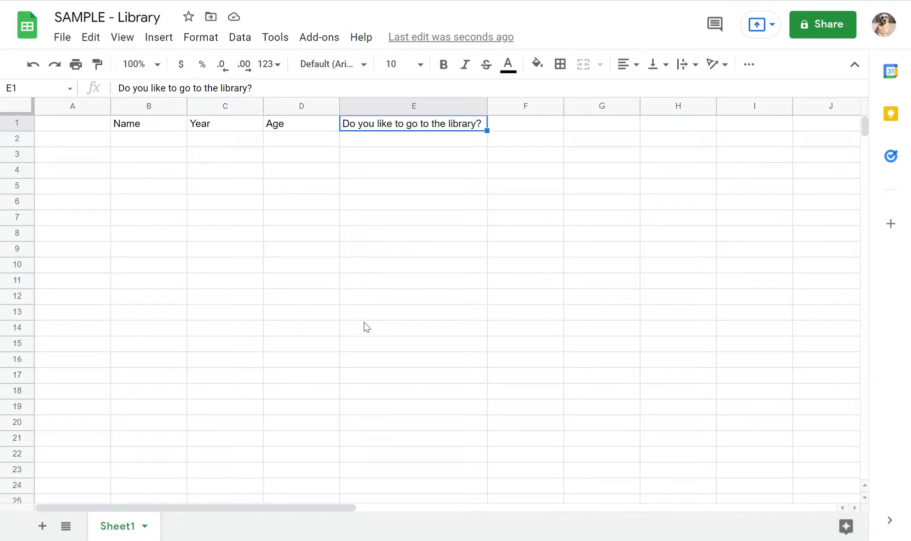
# - Enter the answer options Yes, No and Maybe in cells E100, E101 and E102, far below the question
pyautogui.scroll(-20, 367, 326)
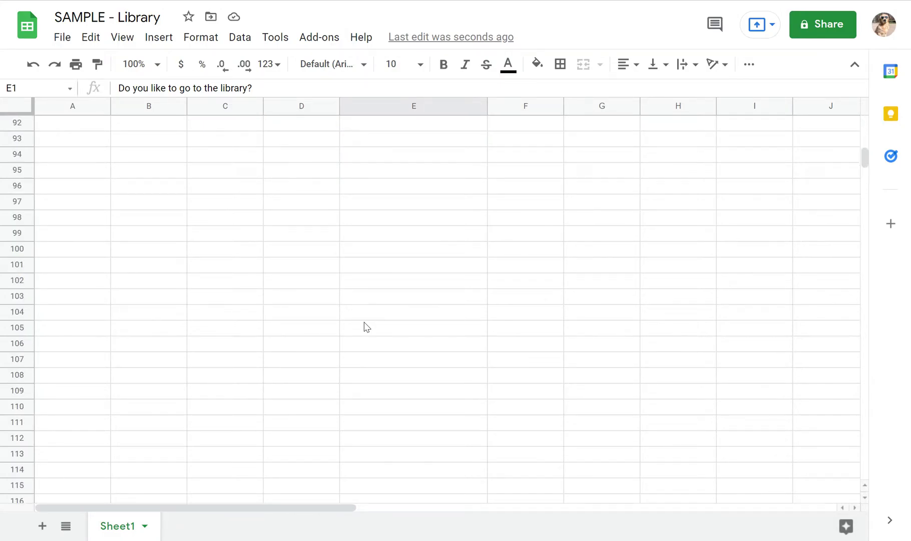
pyautogui.click(365, 223)
pyautogui.click(387, 253)
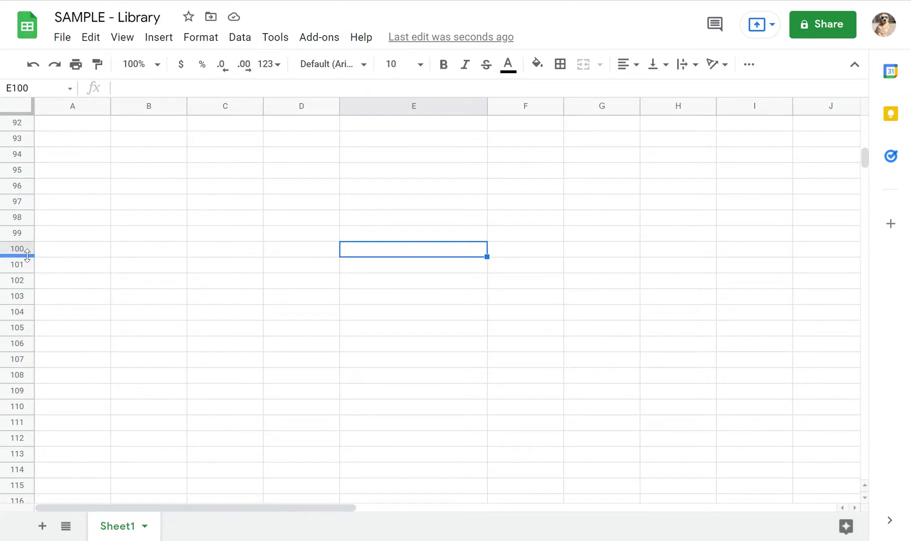
pyautogui.write('Yes')
pyautogui.press('Return')
pyautogui.write('No')
pyautogui.press('Return')
pyautogui.write('Maybe')
pyautogui.press('Return')
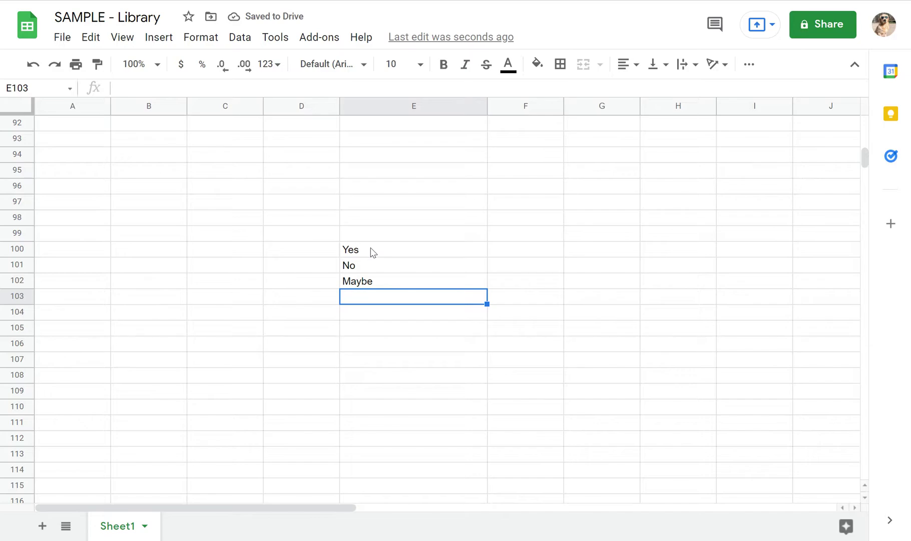
# - Select the answer cells E2:E60 below the library question header
pyautogui.scroll(20, 373, 253)
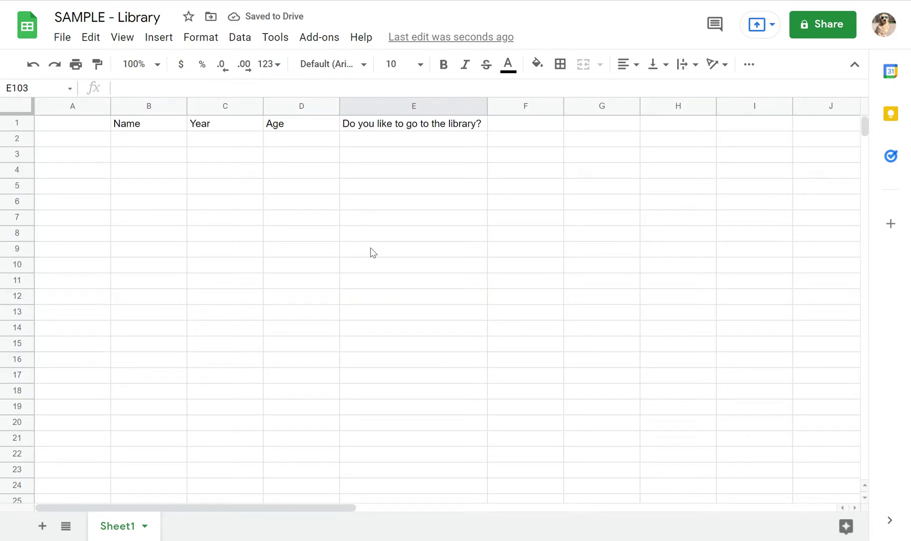
pyautogui.click(419, 143)
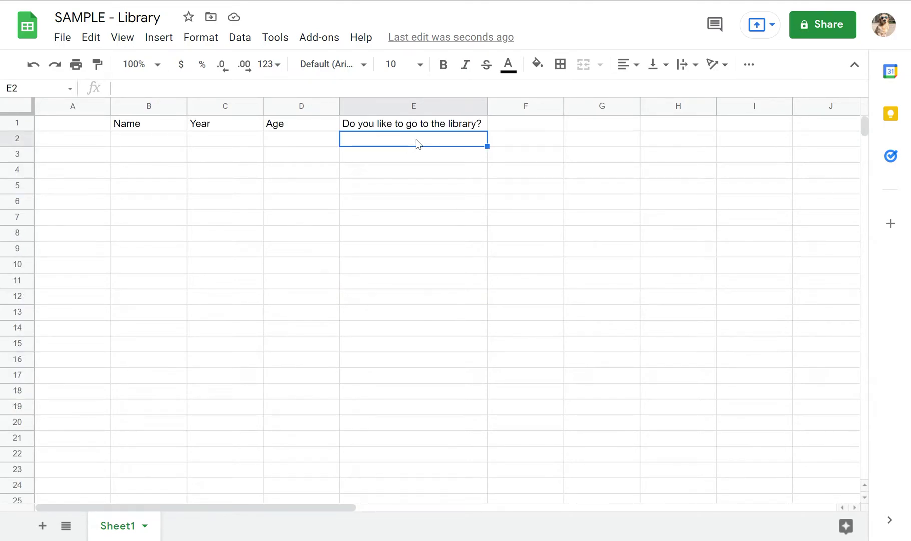
pyautogui.hotkey('shift', 'Down')
pyautogui.hotkey('shift', 'Down')
pyautogui.hotkey('shift', 'Down')
pyautogui.hotkey('shift', 'Down')
pyautogui.hotkey('shift', 'Down')
pyautogui.hotkey('shift', 'Down')
pyautogui.hotkey('shift', 'Down')
pyautogui.hotkey('shift', 'Down')
pyautogui.hotkey('shift', 'Down')
pyautogui.hotkey('shift', 'Down')
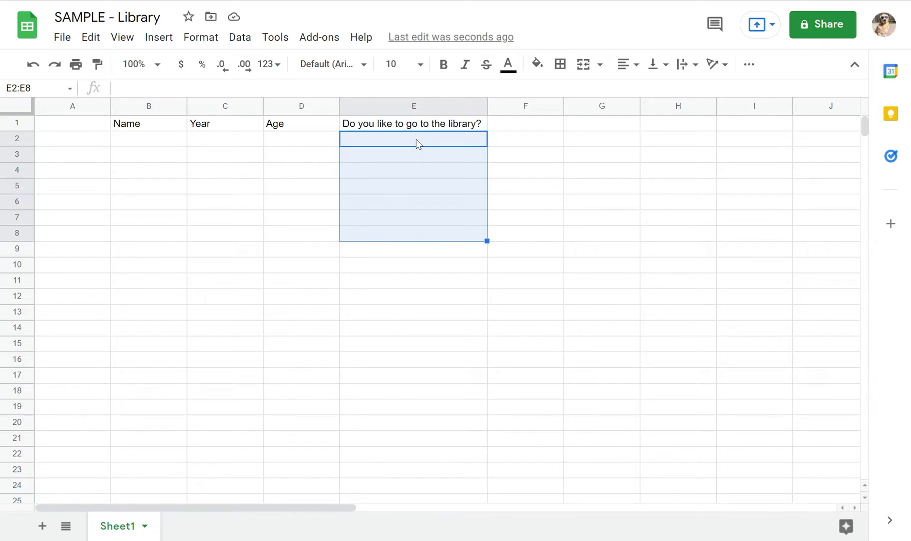
pyautogui.hotkey('shift', 'Down')
pyautogui.hotkey('shift', 'Down')
pyautogui.hotkey('shift', 'Down')
pyautogui.hotkey('shift', 'Down')
pyautogui.hotkey('shift', 'Down')
pyautogui.hotkey('shift', 'Down')
pyautogui.hotkey('shift', 'Down')
pyautogui.hotkey('shift', 'Down')
pyautogui.hotkey('shift', 'Down')
pyautogui.hotkey('shift', 'Down')
pyautogui.hotkey('shift', 'Down')
pyautogui.hotkey('shift', 'Down')
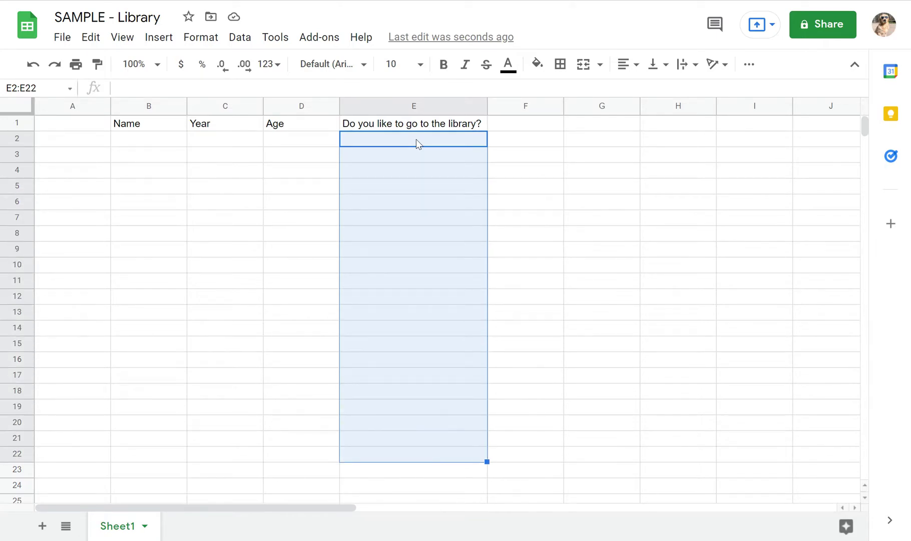
pyautogui.hotkey('shift', 'Down')
pyautogui.hotkey('shift', 'Down')
pyautogui.hotkey('shift', 'Down')
pyautogui.hotkey('shift', 'Down')
pyautogui.hotkey('shift', 'Down')
pyautogui.hotkey('shift', 'Down')
pyautogui.hotkey('shift', 'Down')
pyautogui.hotkey('shift', 'Down')
pyautogui.hotkey('shift', 'Down')
pyautogui.hotkey('shift', 'Down')
pyautogui.hotkey('shift', 'Down')
pyautogui.hotkey('shift', 'Down')
pyautogui.hotkey('shift', 'Down')
pyautogui.hotkey('shift', 'Down')
pyautogui.hotkey('shift', 'Down')
pyautogui.hotkey('shift', 'Down')
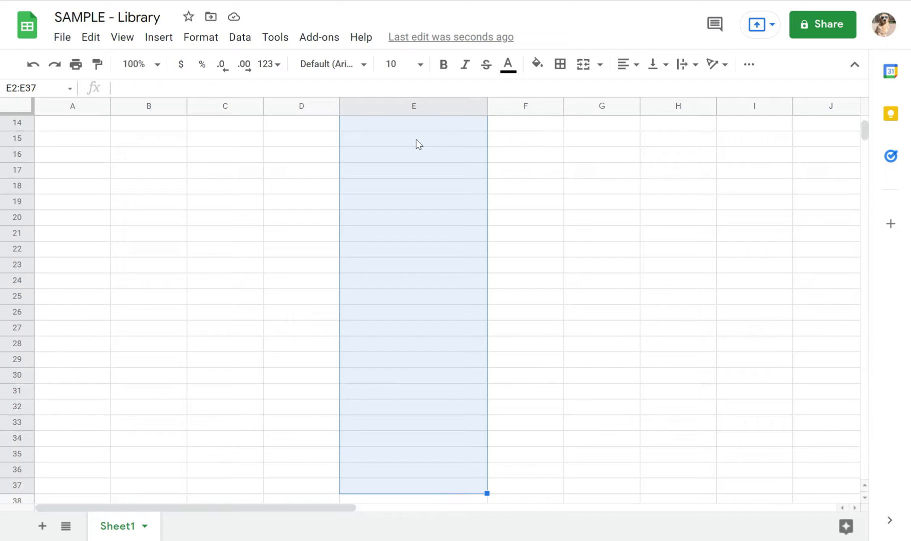
pyautogui.hotkey('shift', 'Down')
pyautogui.hotkey('shift', 'Down')
pyautogui.hotkey('shift', 'Down')
pyautogui.hotkey('shift', 'Down')
pyautogui.hotkey('shift', 'Down')
pyautogui.hotkey('shift', 'Down')
pyautogui.hotkey('shift', 'Down')
pyautogui.hotkey('shift', 'Down')
pyautogui.hotkey('shift', 'Down')
pyautogui.hotkey('shift', 'Down')
pyautogui.hotkey('shift', 'Down')
pyautogui.hotkey('shift', 'Down')
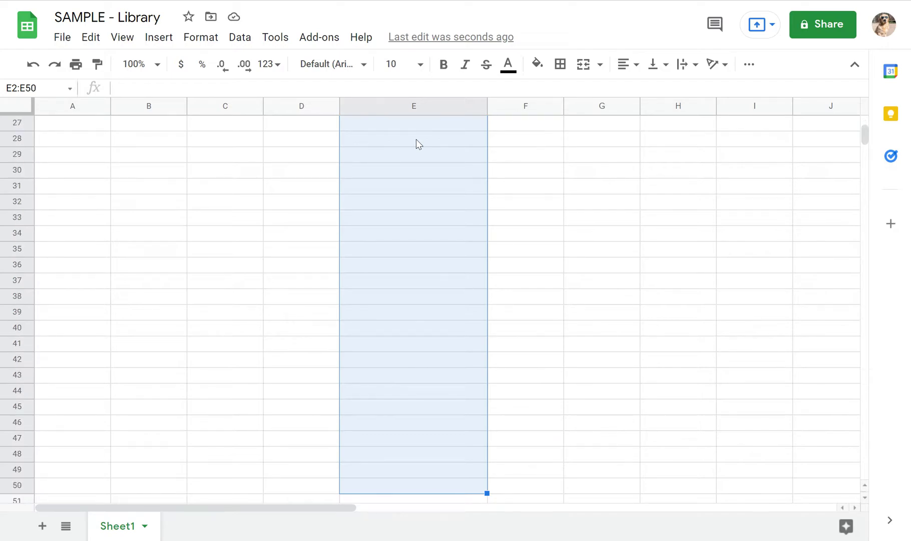
pyautogui.hotkey('shift', 'Down')
pyautogui.hotkey('shift', 'Down')
pyautogui.hotkey('shift', 'Down')
pyautogui.hotkey('shift', 'Down')
pyautogui.hotkey('shift', 'Down')
pyautogui.hotkey('shift', 'Down')
pyautogui.hotkey('shift', 'Down')
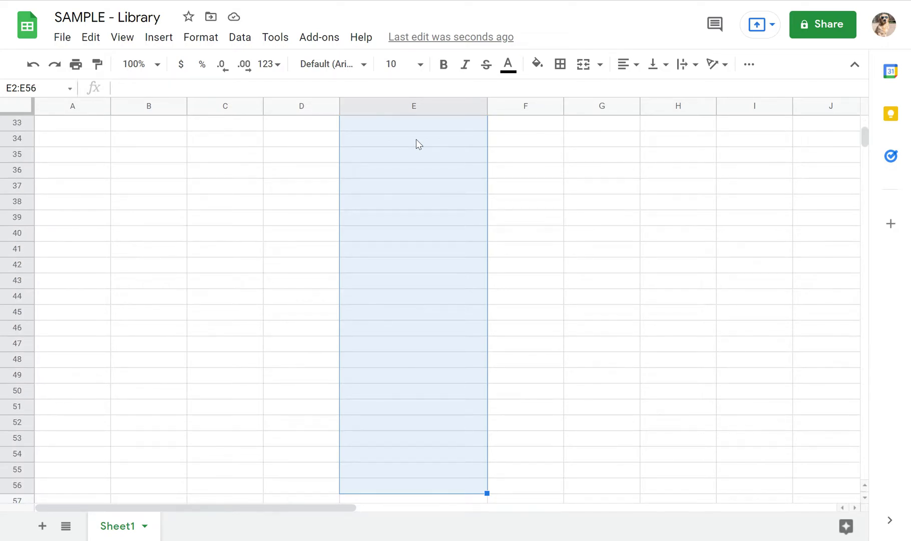
pyautogui.hotkey('shift', 'Down')
pyautogui.hotkey('shift', 'Down')
pyautogui.hotkey('shift', 'Up')
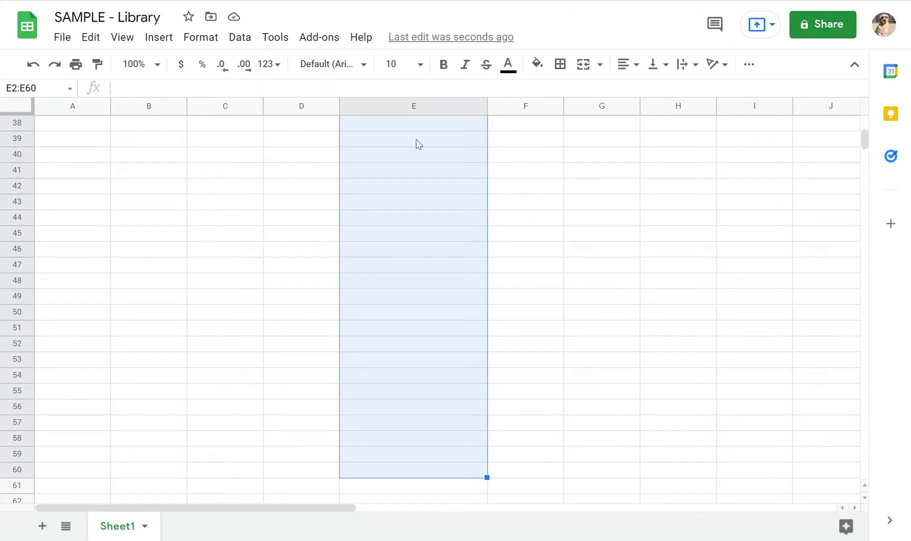
pyautogui.scroll(12, 394, 287)
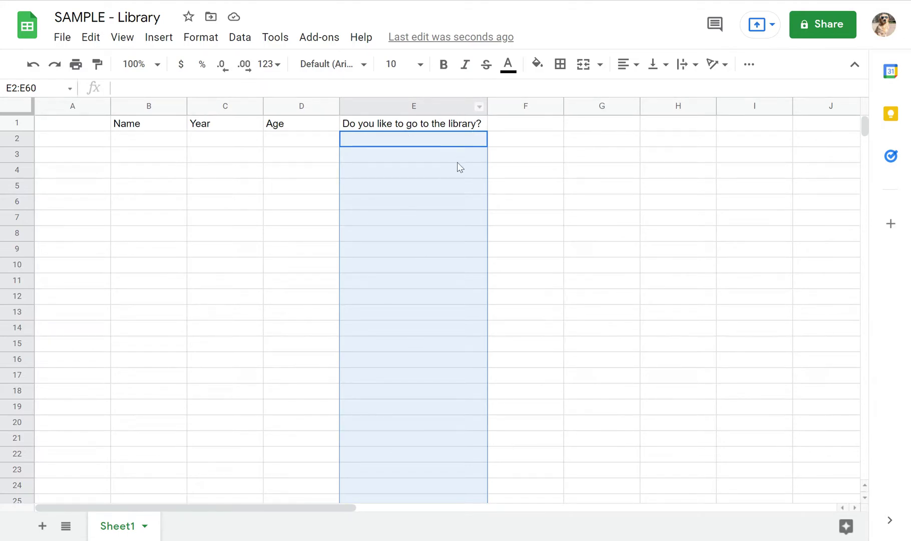
pyautogui.scroll(-19, 435, 229)
pyautogui.scroll(19, 434, 229)
# - Apply data validation to E2:E60 with a dropdown list from the range E100:E102, and save the rule
pyautogui.click(239, 40)
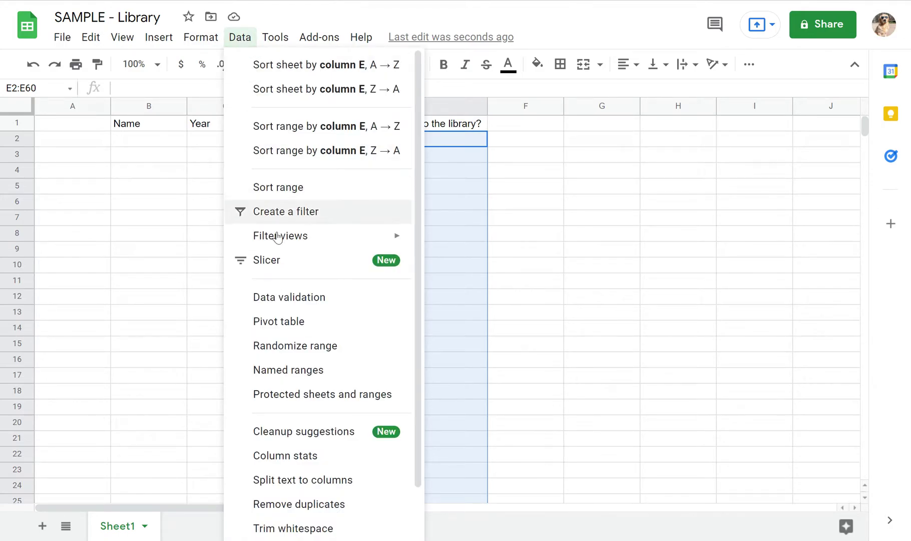
pyautogui.click(339, 300)
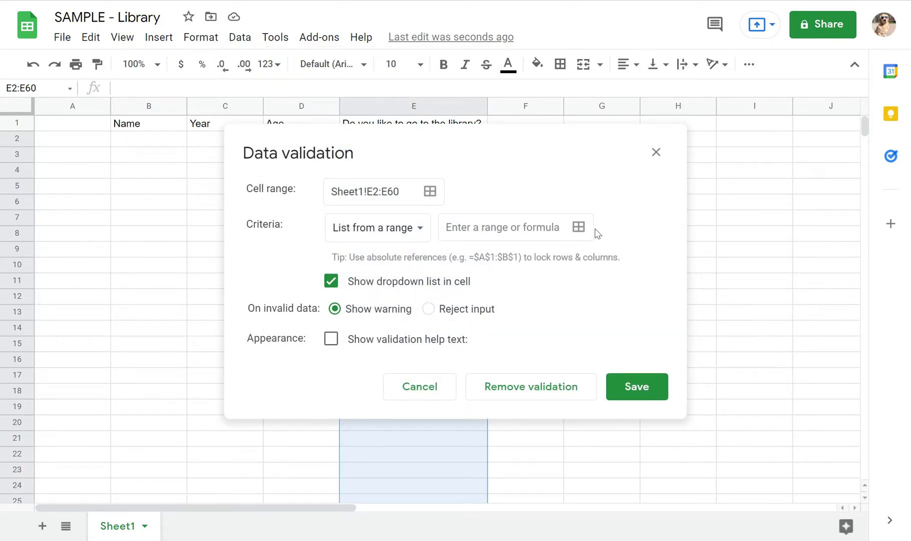
pyautogui.click(579, 228)
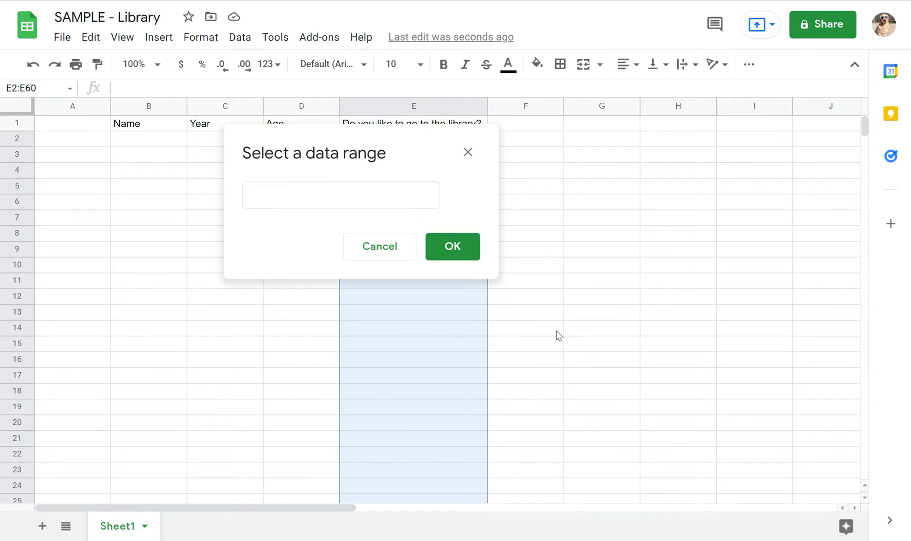
pyautogui.scroll(-8, 559, 336)
pyautogui.scroll(-11, 558, 335)
pyautogui.scroll(9, 559, 335)
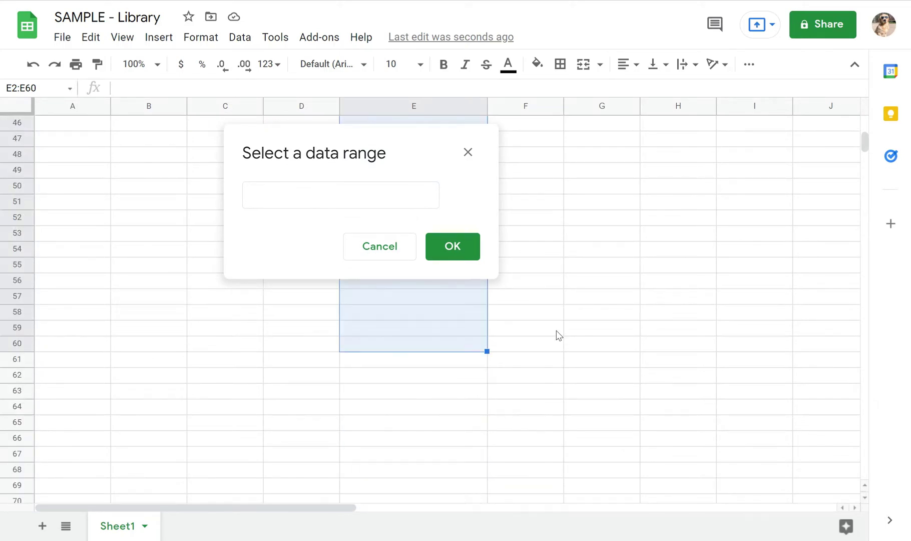
pyautogui.scroll(-15, 559, 335)
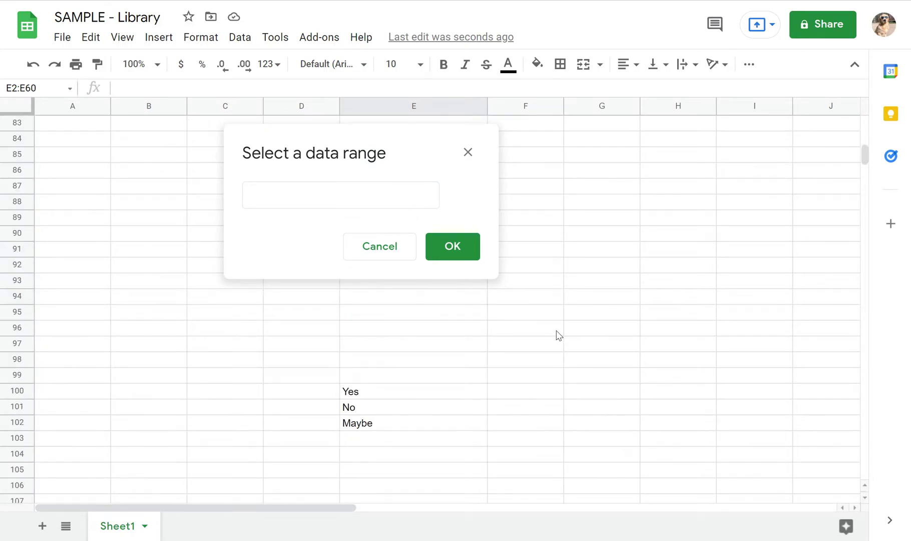
pyautogui.click(335, 199)
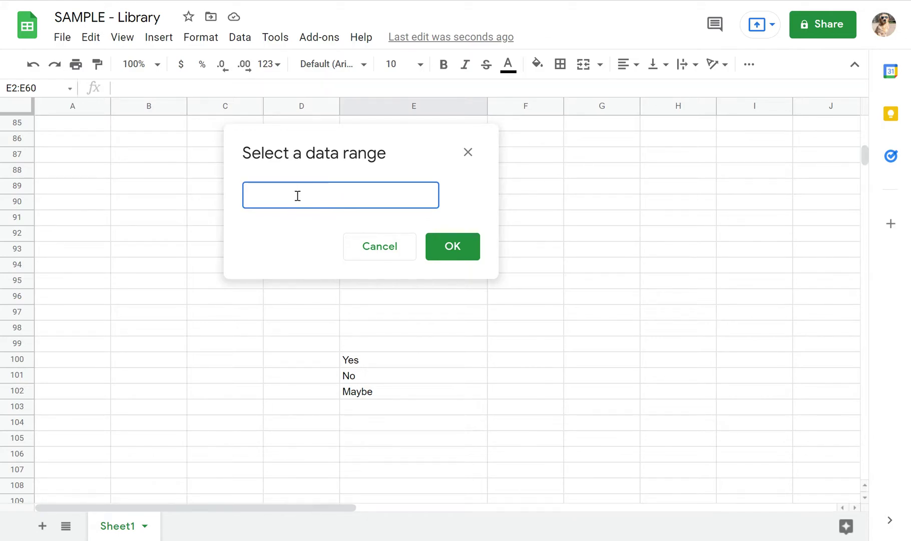
pyautogui.moveTo(361, 361); pyautogui.dragTo(364, 391)
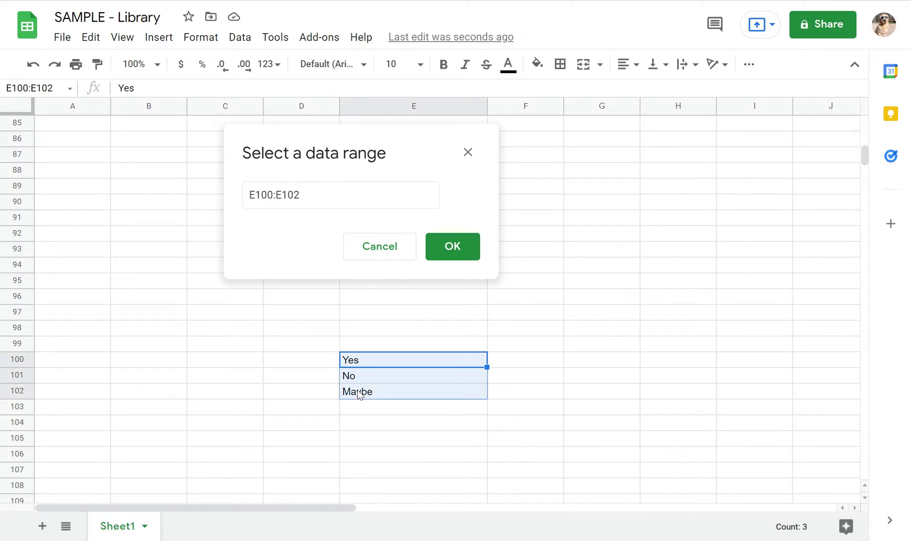
pyautogui.click(451, 246)
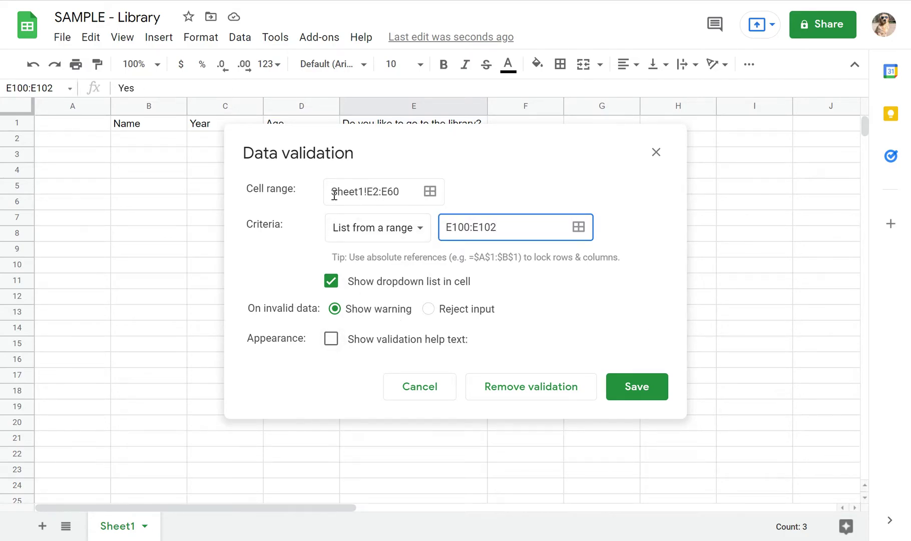
pyautogui.click(636, 392)
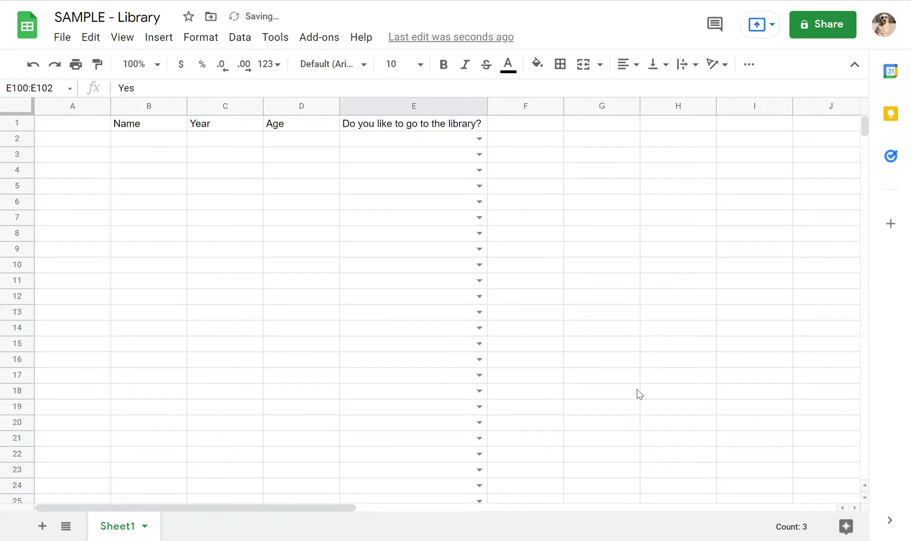
# - Choose sample answers to the library question from the dropdown lists: No in E2, Yes in E6 and No in E4
pyautogui.click(480, 138)
pyautogui.click(429, 177)
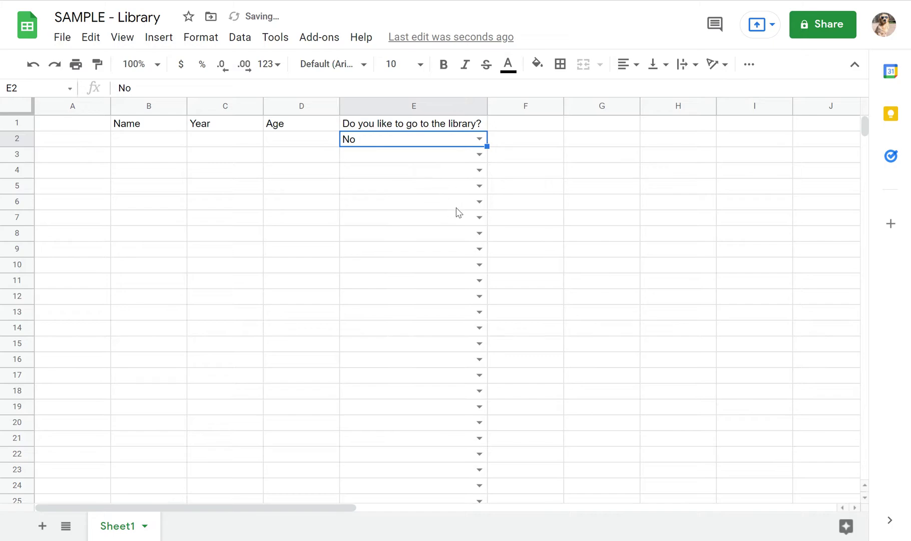
pyautogui.click(479, 202)
pyautogui.click(447, 228)
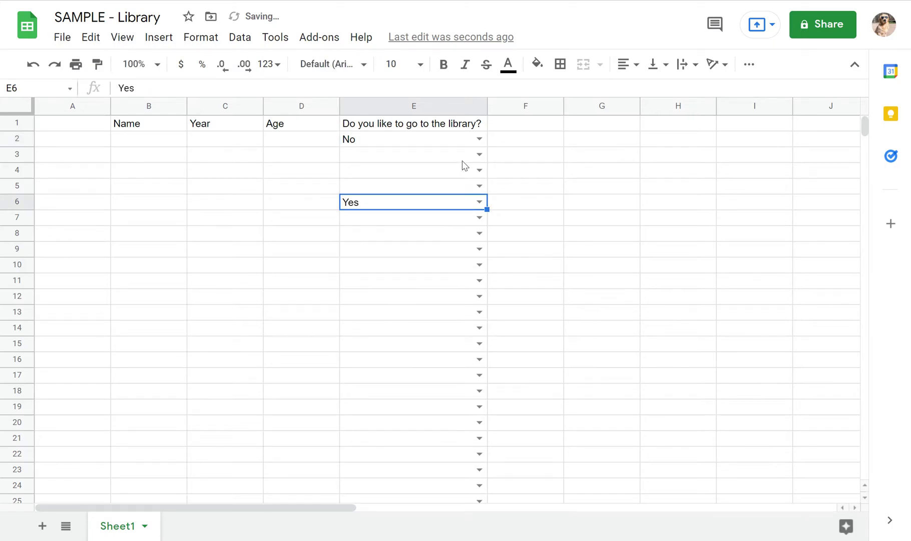
pyautogui.click(479, 171)
pyautogui.click(430, 211)
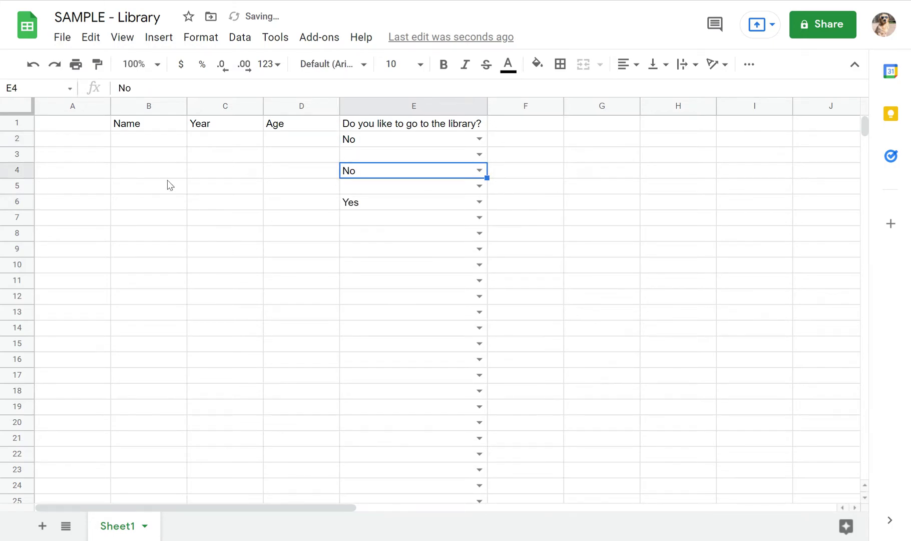
# - Fill in row 2 with the respondent's name, 9 as the year and 13 as the age
pyautogui.click(137, 139)
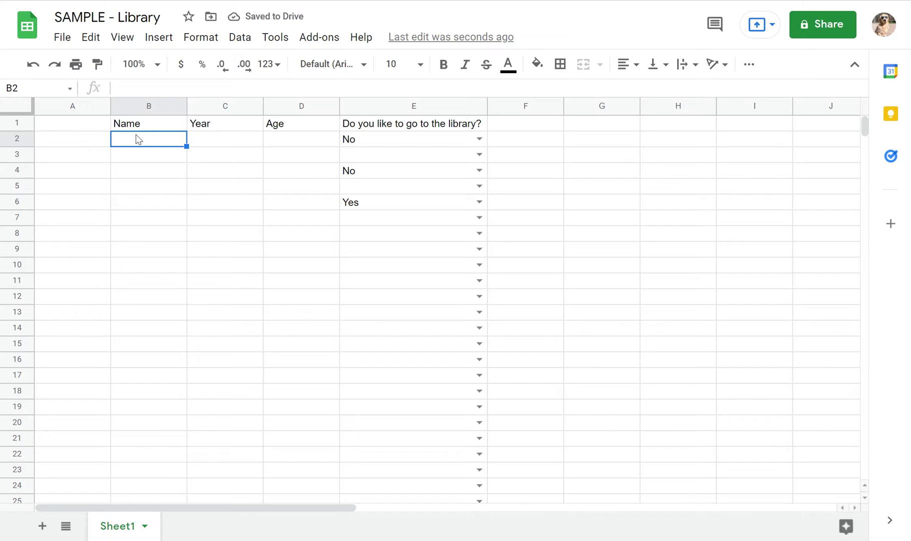
pyautogui.write('Ja')
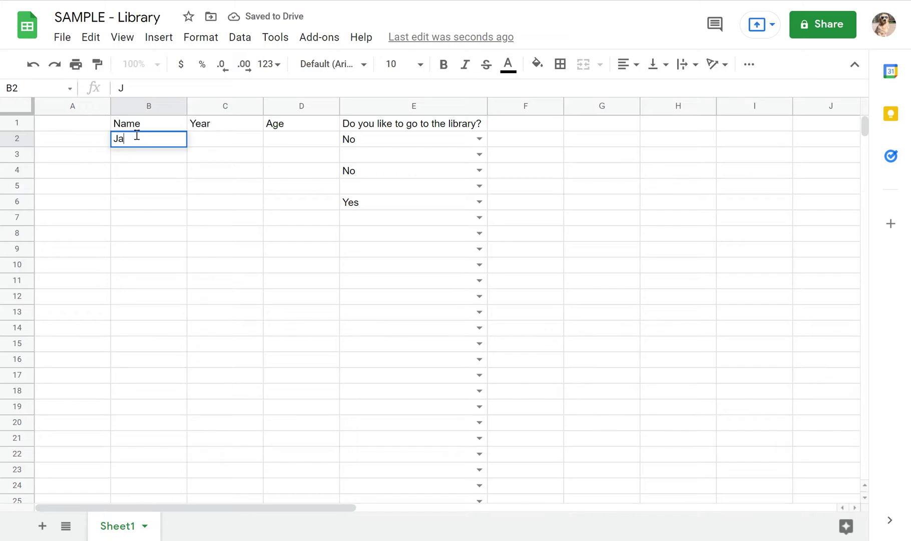
pyautogui.write('cobo T')
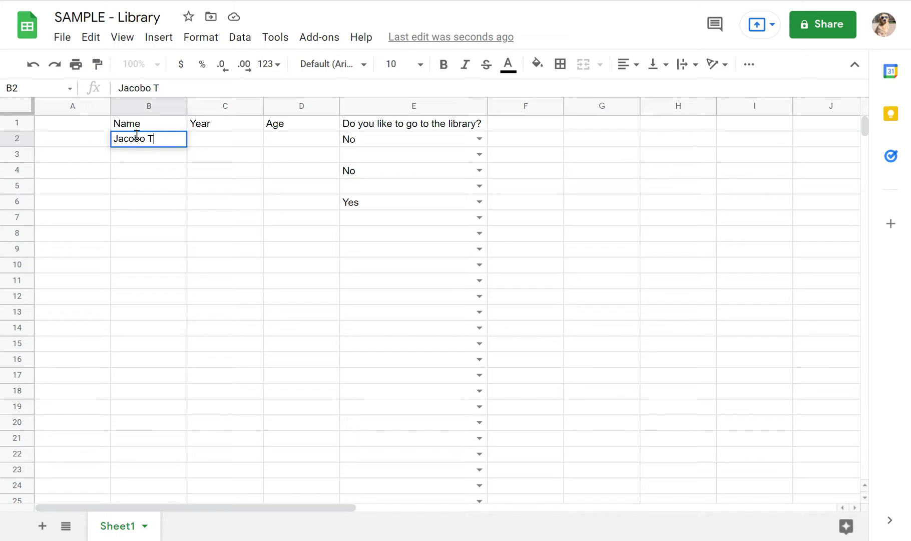
pyautogui.press('BackSpace')
pyautogui.click(201, 141)
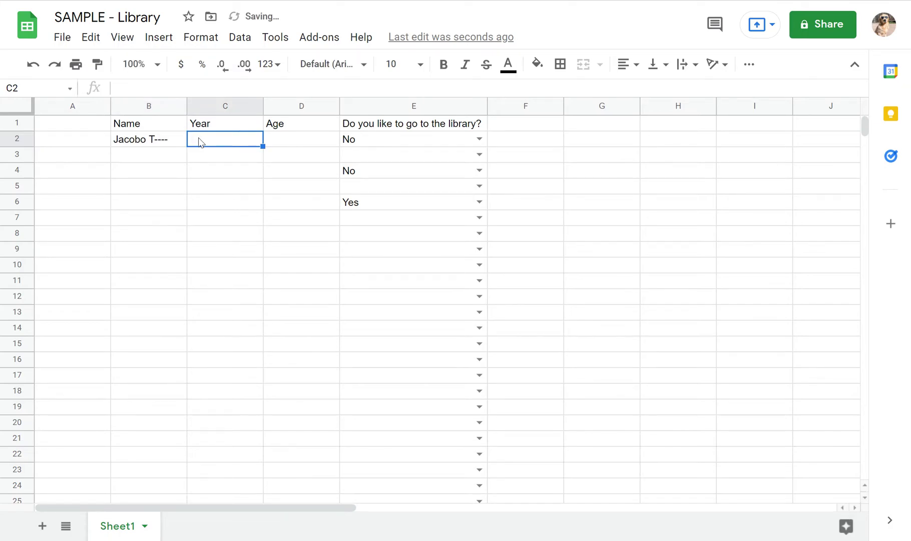
pyautogui.write('9')
pyautogui.press('Tab')
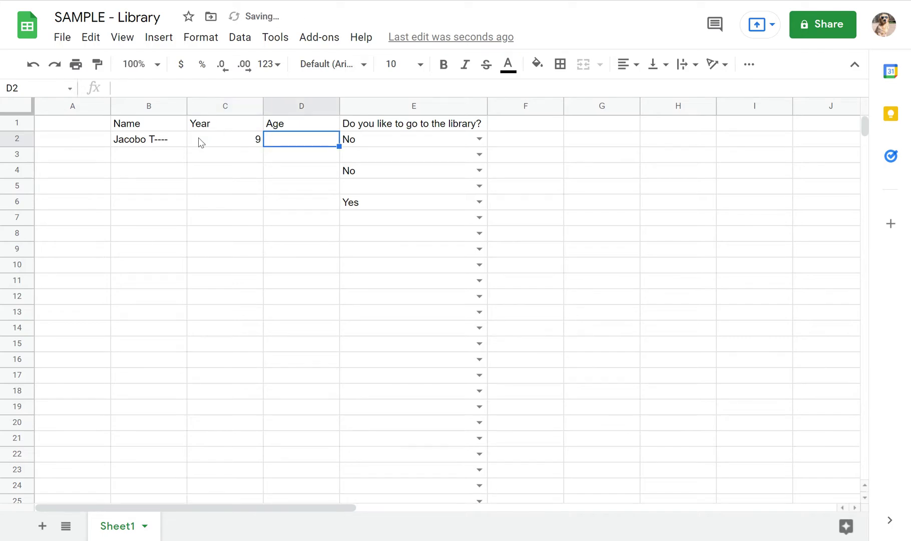
pyautogui.write('13')
pyautogui.press('Tab')
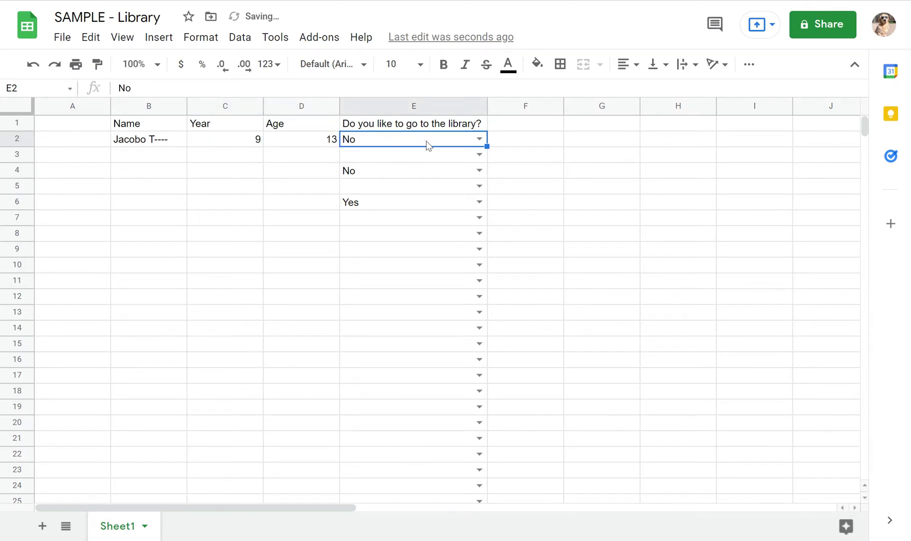
# - Change the row 2 respondent's answer to the library question to Yes using the dropdown list in E2
pyautogui.click(482, 141)
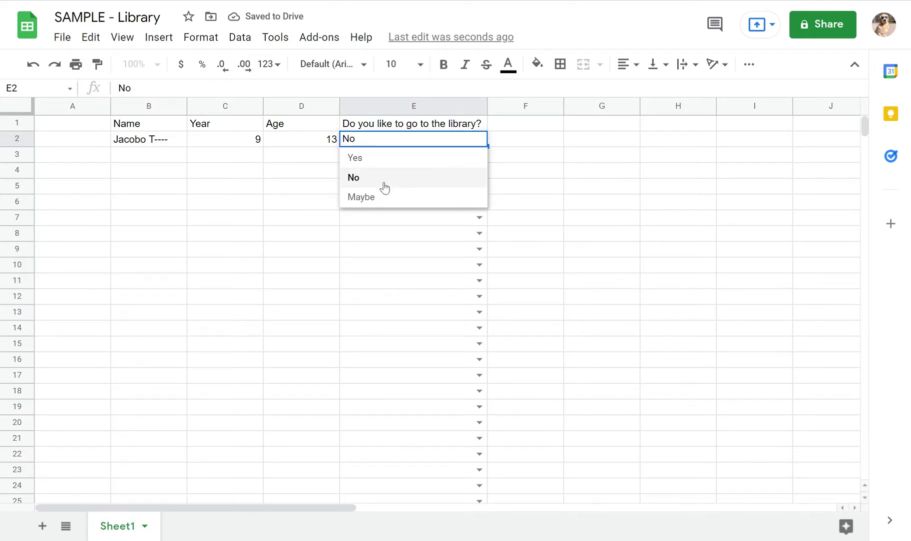
pyautogui.click(384, 187)
pyautogui.click(475, 136)
pyautogui.click(418, 159)
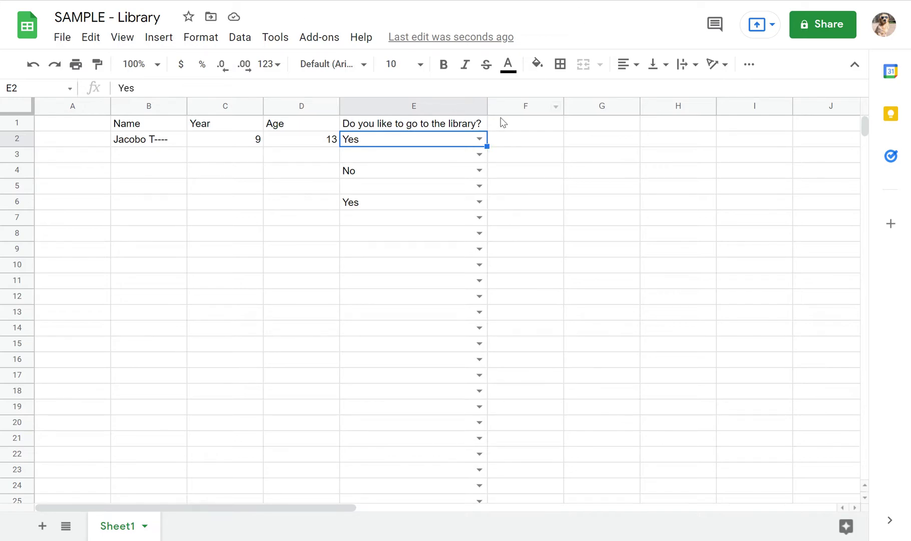
pyautogui.scroll(-20, 479, 319)
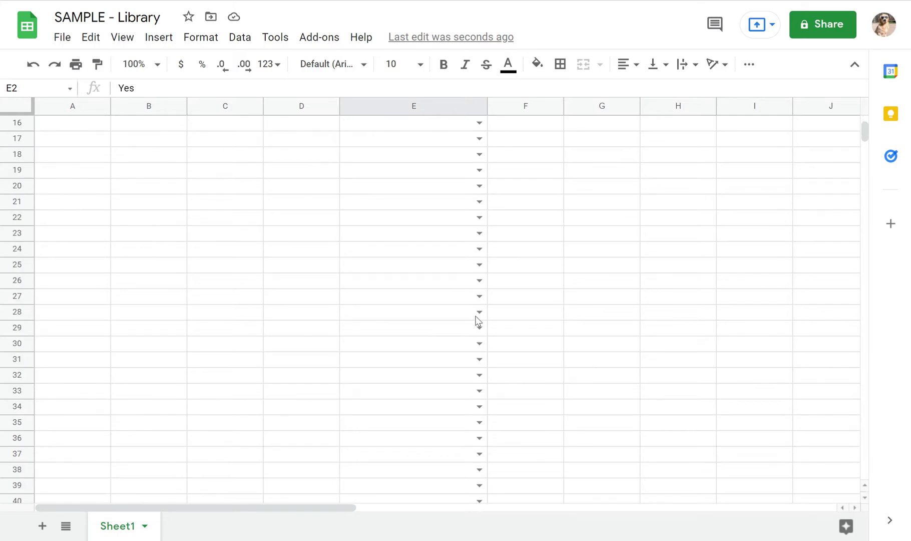
pyautogui.scroll(-3, 476, 319)
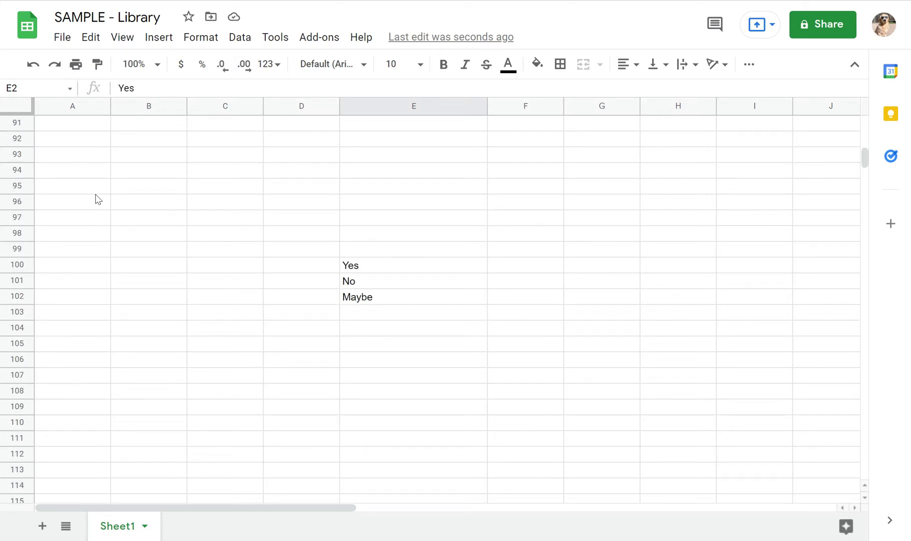
pyautogui.click(40, 269)
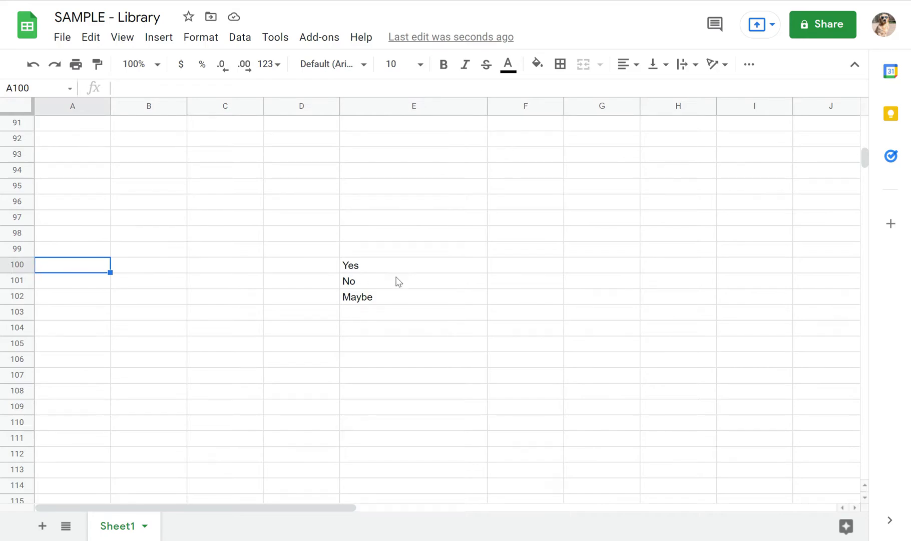
pyautogui.scroll(20, 551, 274)
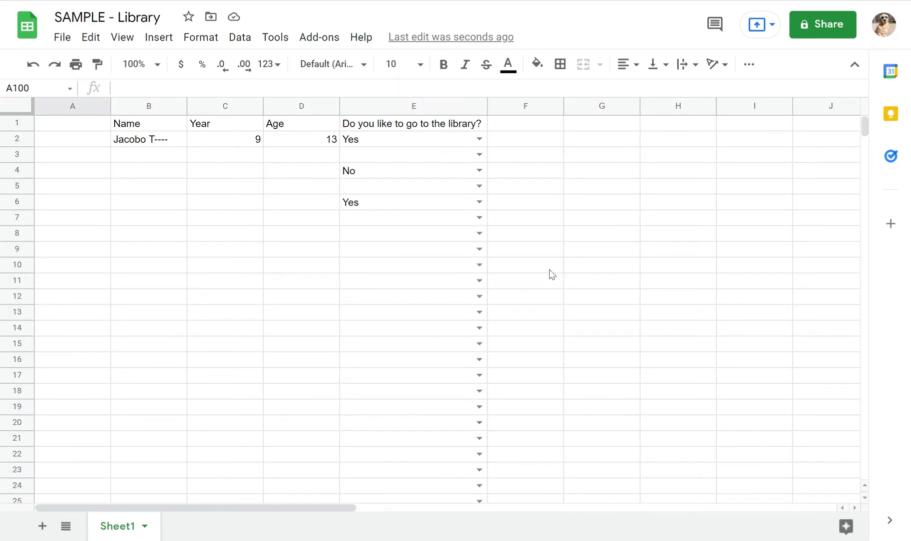
# - Enter the question "How many days of the week do you visit the library?" as the header in F1, following the responses spreadsheet
pyautogui.click(520, 129)
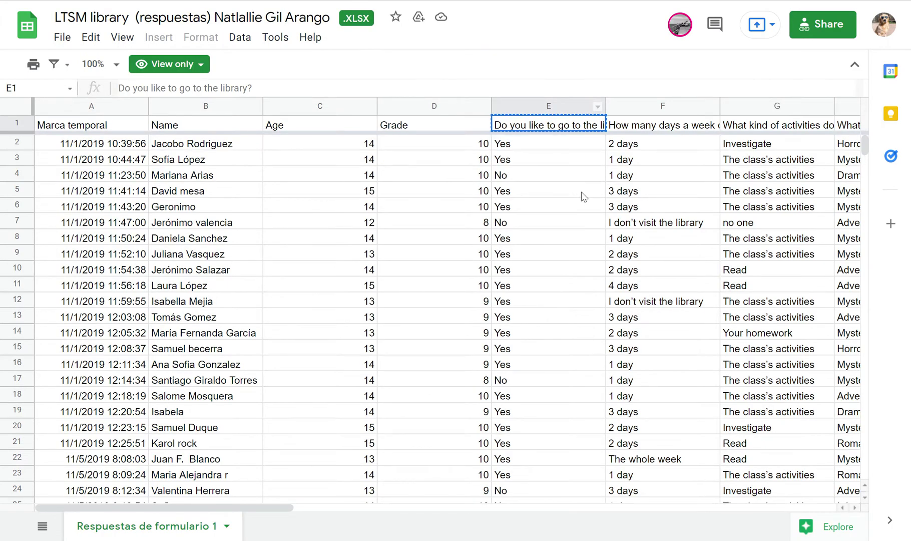
pyautogui.hscroll(5, 582, 195)
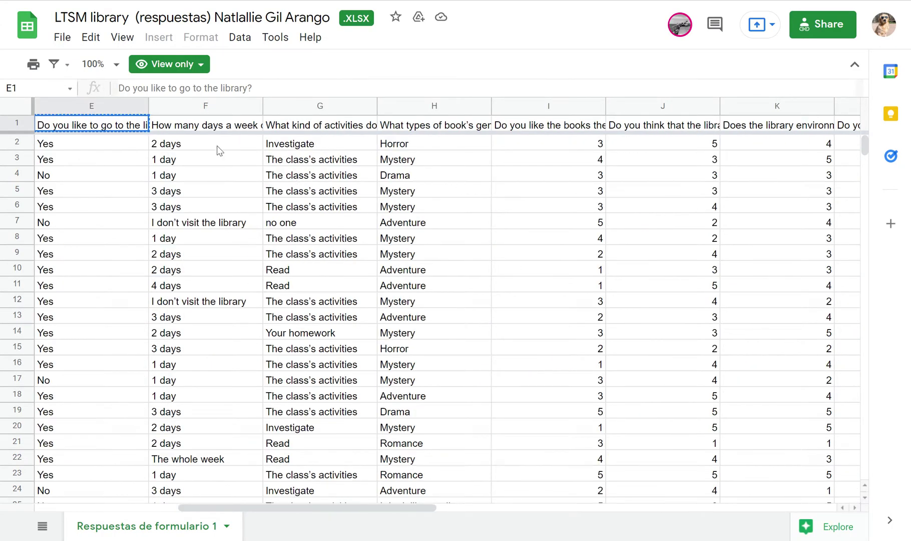
pyautogui.click(221, 126)
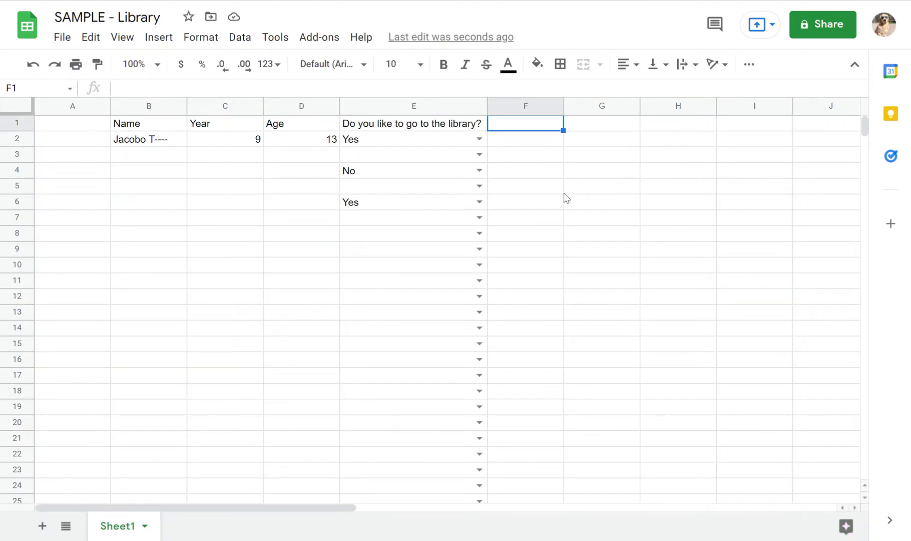
pyautogui.write('How ma')
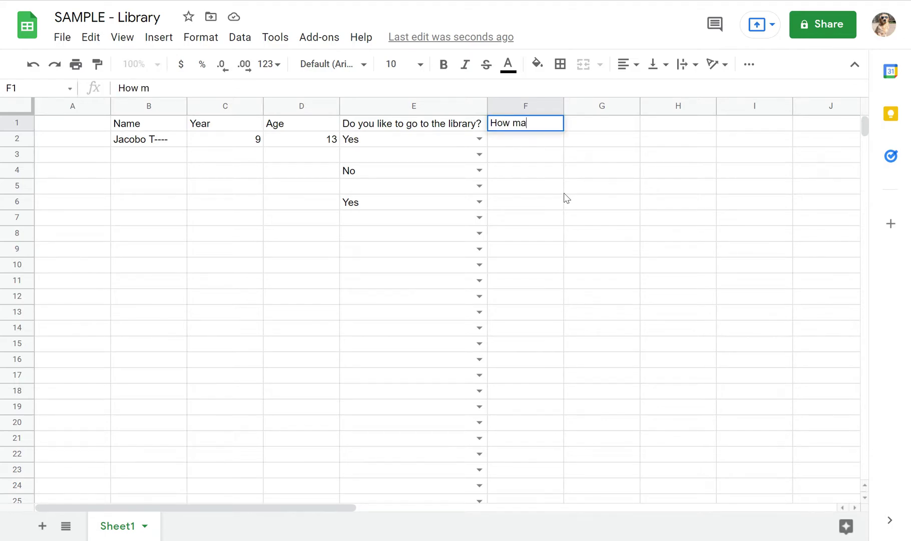
pyautogui.write('ny days of the w')
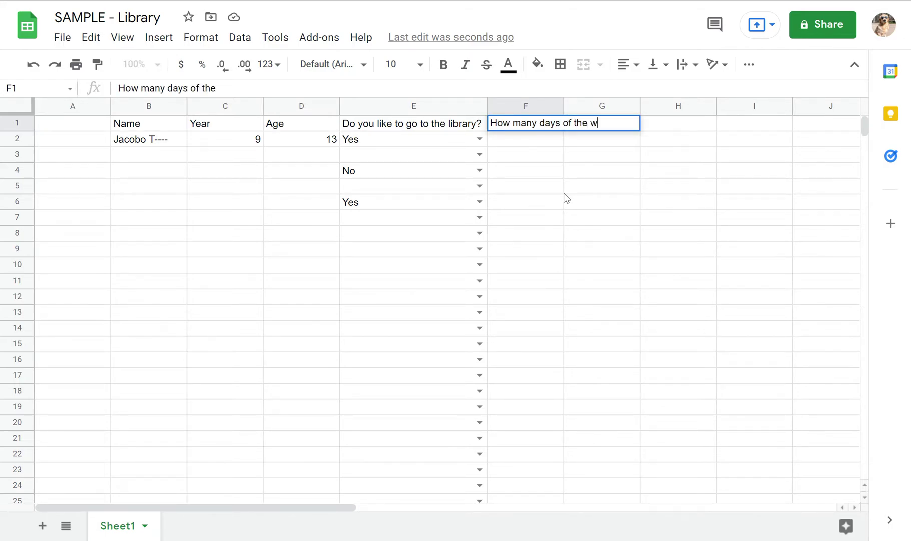
pyautogui.write('eek do y')
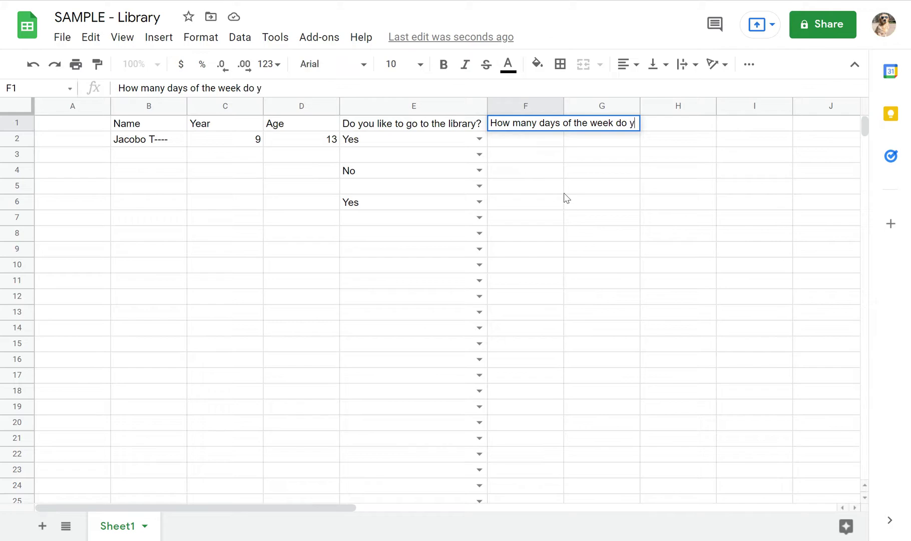
pyautogui.write('ou visit the l')
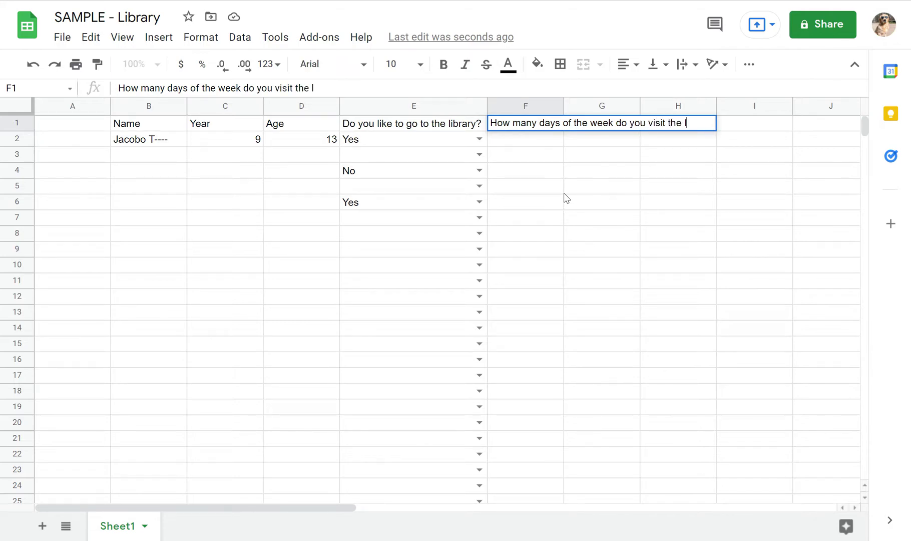
pyautogui.write('ibrary?')
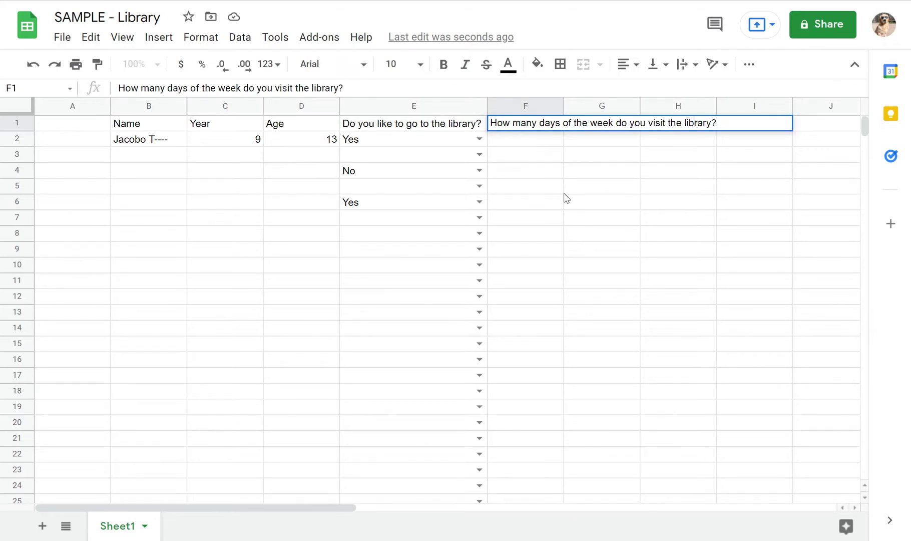
pyautogui.press('Return')
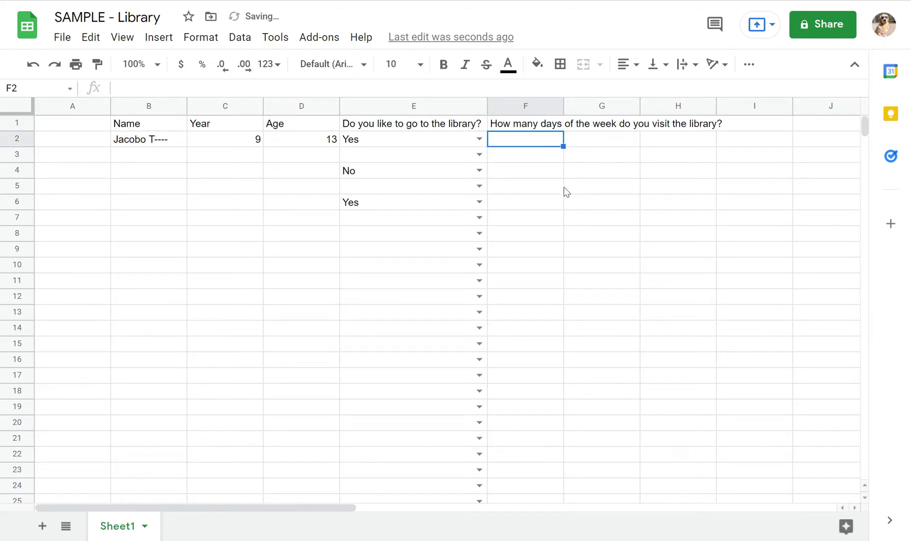
# - Widen column F and wrap the visit-frequency question in header cell F1
pyautogui.click(548, 123)
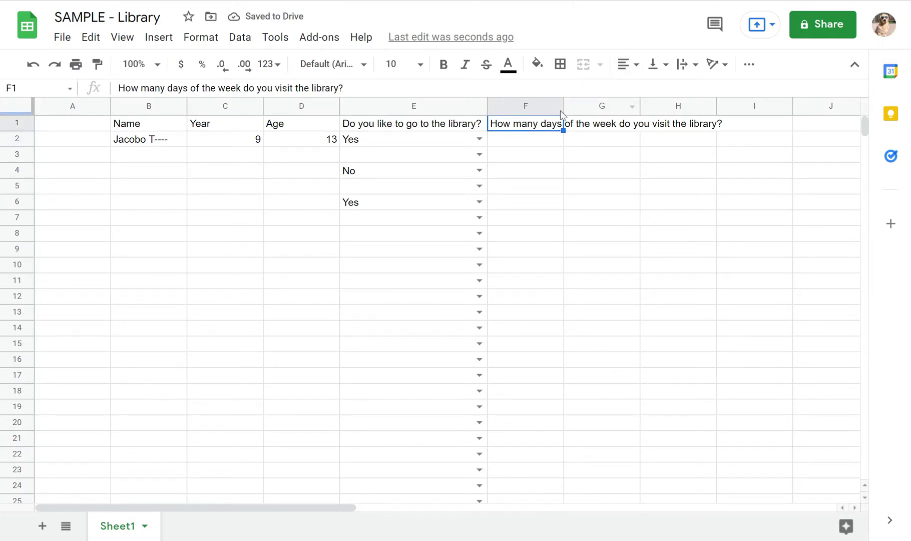
pyautogui.moveTo(561, 105); pyautogui.dragTo(605, 105)
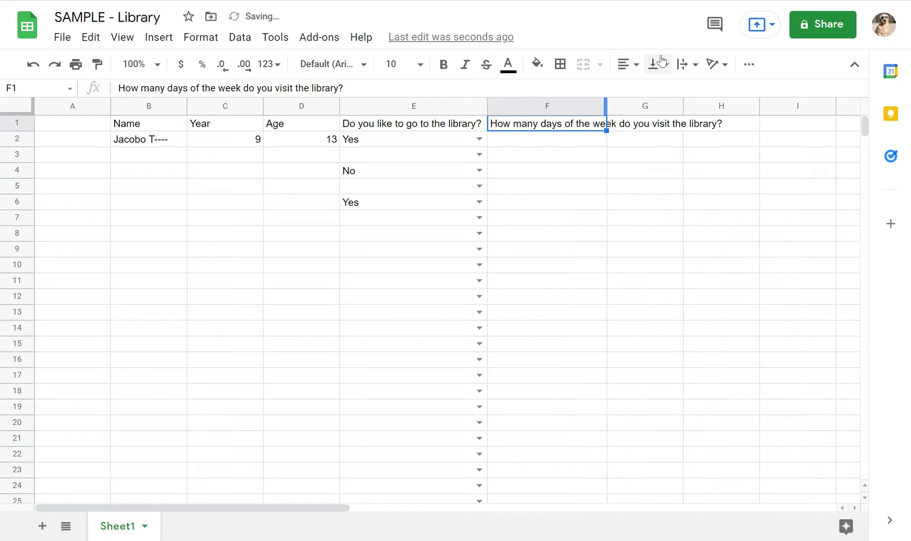
pyautogui.click(684, 64)
pyautogui.click(703, 91)
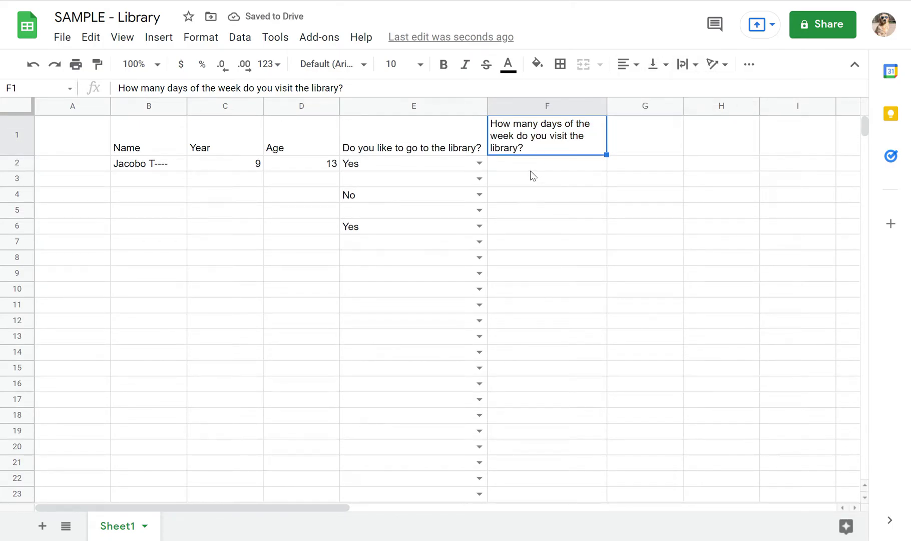
# - List the answer options "1 time a week", "2 times a week", "3 times a week", "4 times a week" and "5 times a week" in F100:F104
pyautogui.click(532, 168)
pyautogui.scroll(-15, 537, 185)
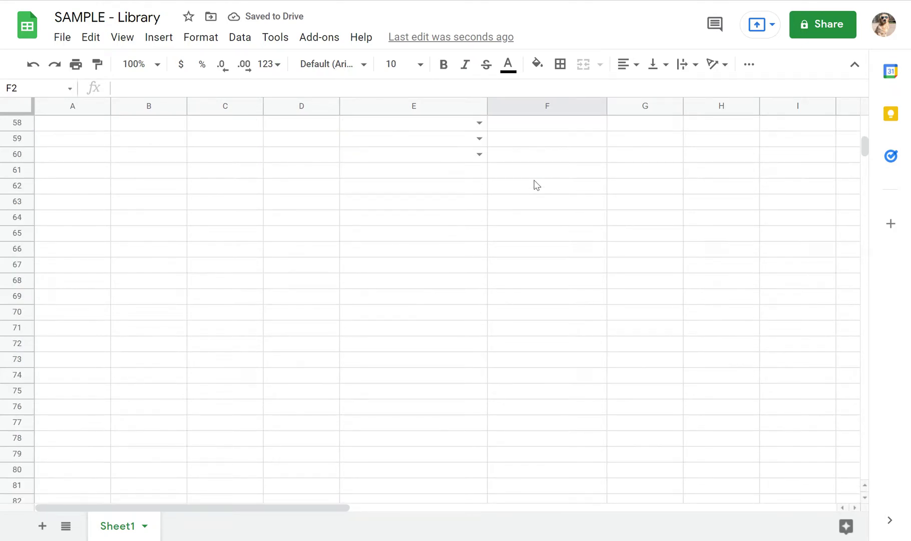
pyautogui.scroll(-11, 536, 185)
pyautogui.click(532, 239)
pyautogui.click(527, 257)
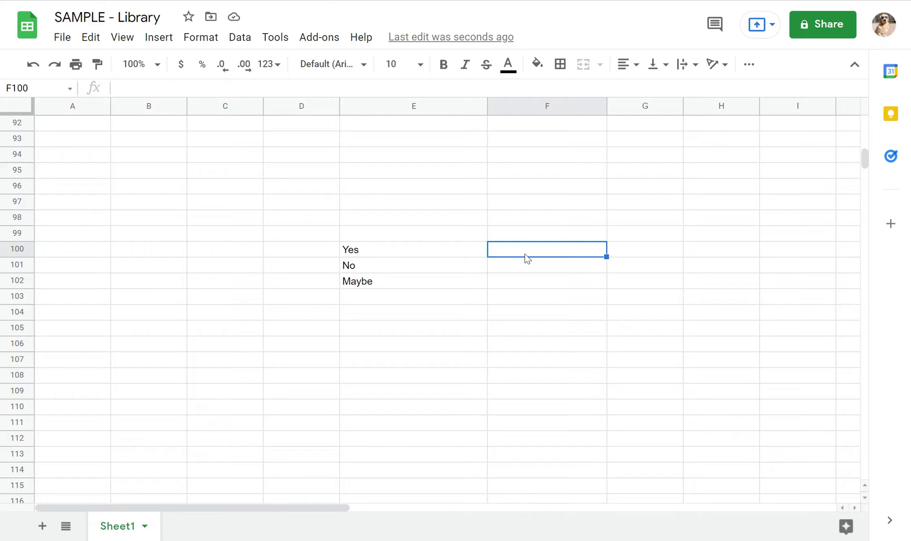
pyautogui.scroll(20, 527, 258)
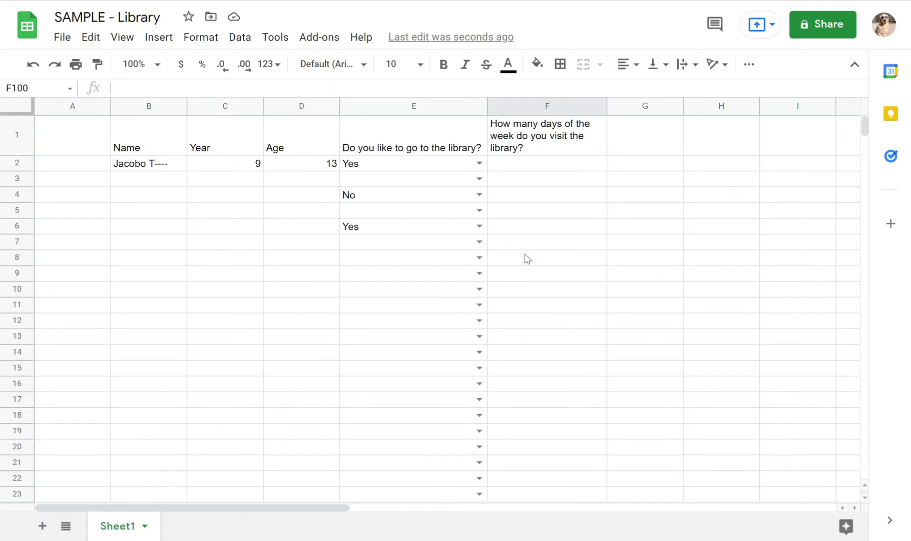
pyautogui.scroll(-20, 525, 254)
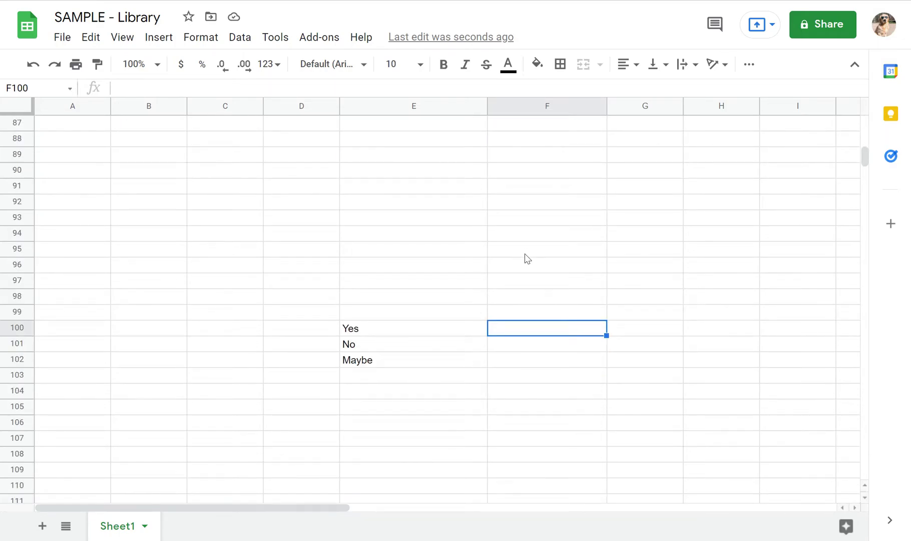
pyautogui.write('1 ')
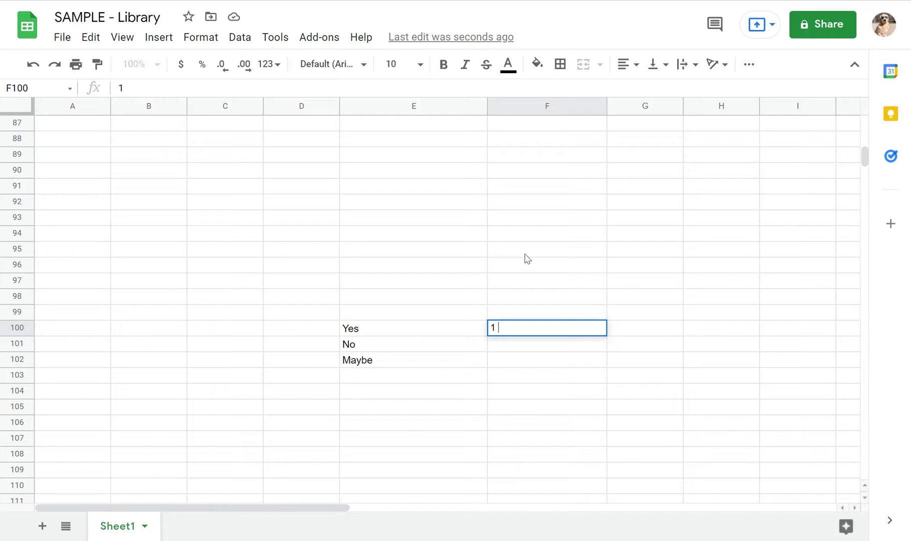
pyautogui.write('time a week')
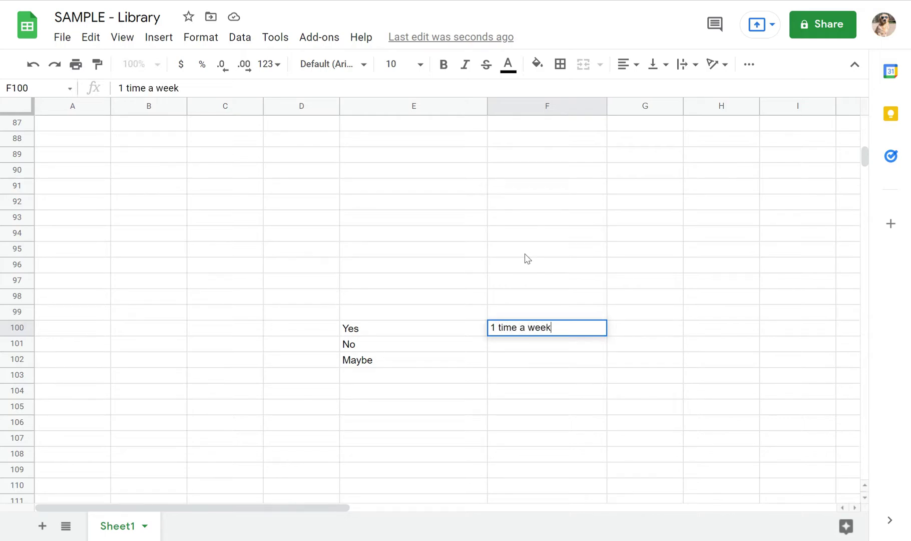
pyautogui.press('Return')
pyautogui.write('2 times a week')
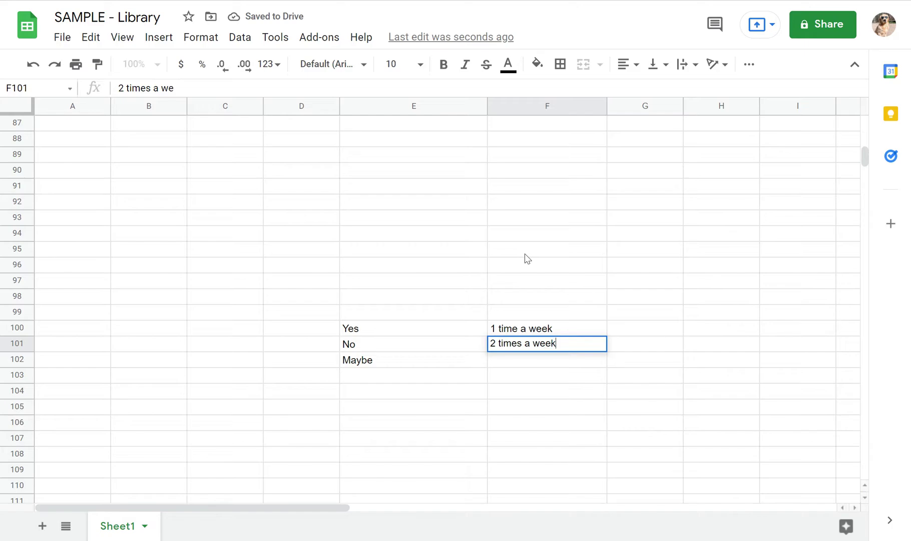
pyautogui.press('Return')
pyautogui.write('3 t')
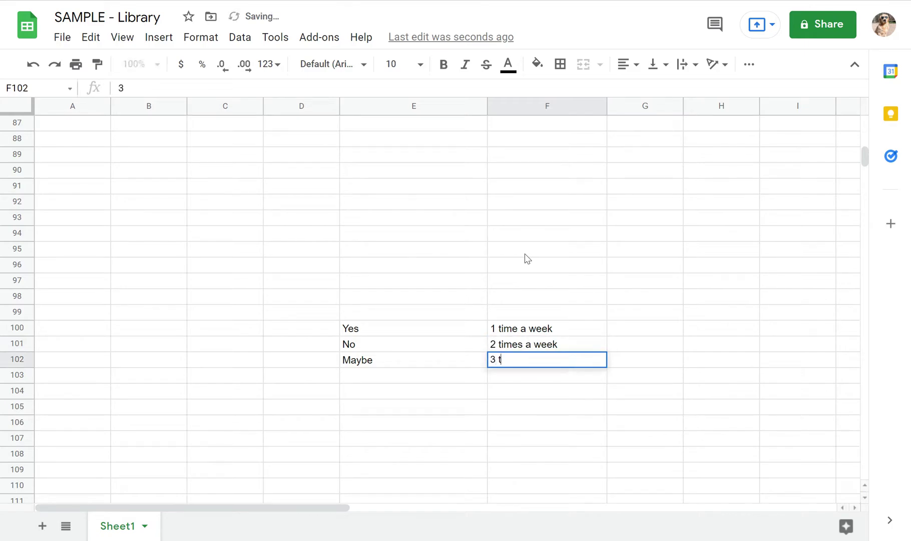
pyautogui.write('imes a week')
pyautogui.press('Return')
pyautogui.write('4 times a week')
pyautogui.press('Return')
pyautogui.write('5 times a week')
pyautogui.press('Return')
# - Complete the answer list in column F with "Never" in F105 and "Only for class" in F106
pyautogui.write('never')
pyautogui.press('Return')
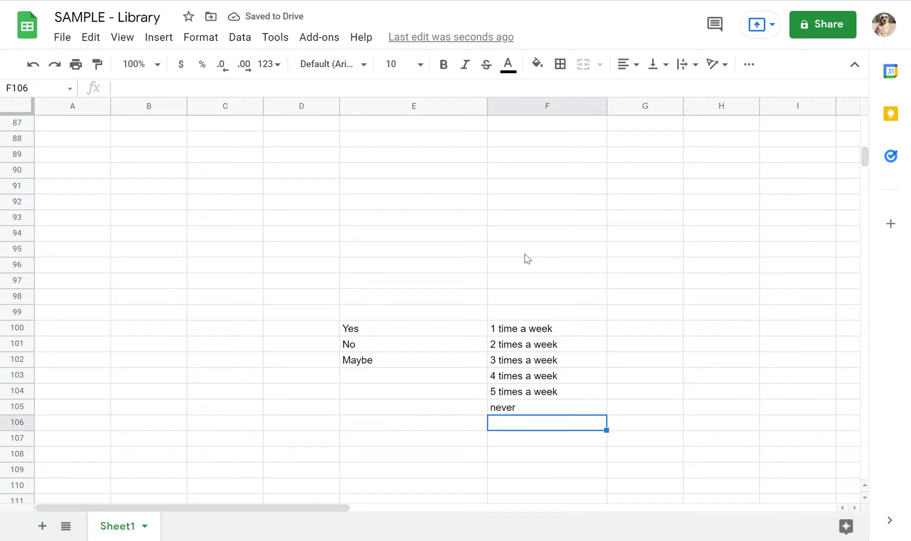
pyautogui.write('Only for class')
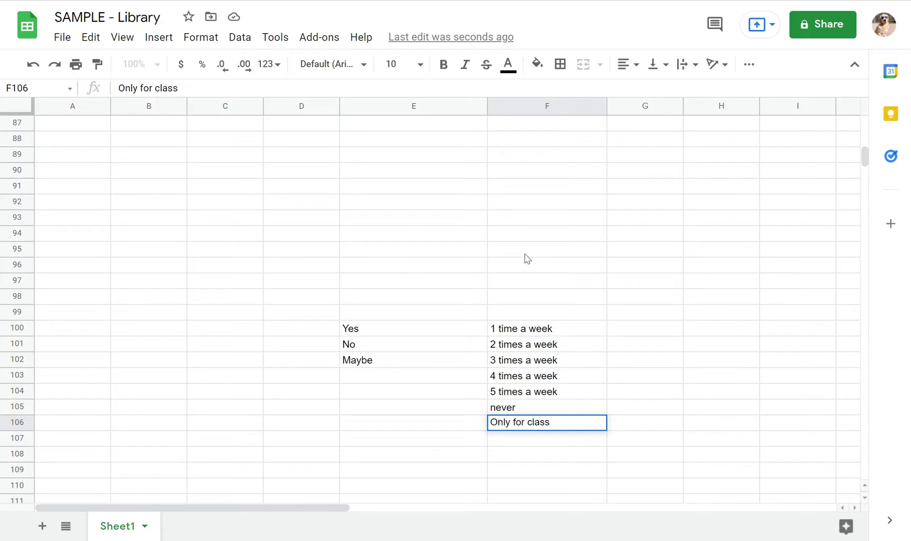
pyautogui.click(510, 411)
pyautogui.write('Never')
pyautogui.press('Return')
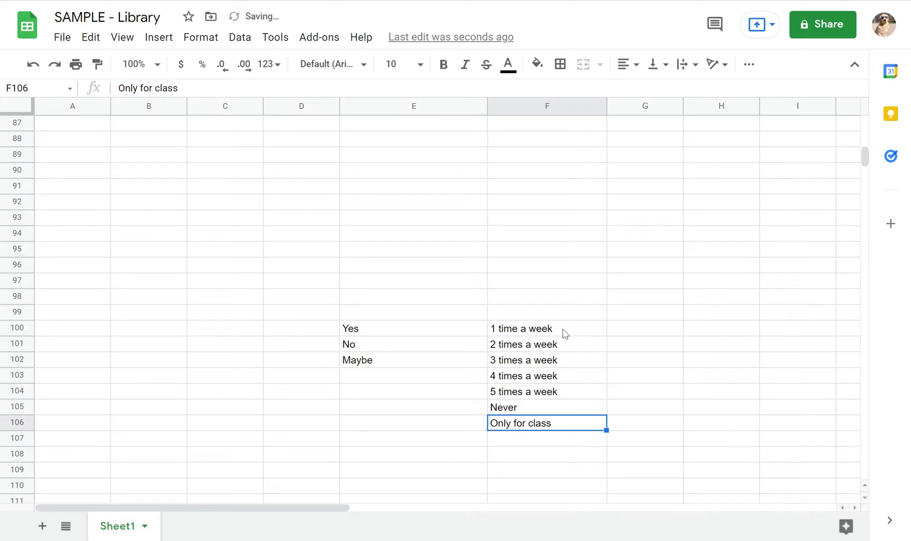
# - Review how the answer lists starting in row 100 line up with their question columns E and F
pyautogui.scroll(20, 532, 326)
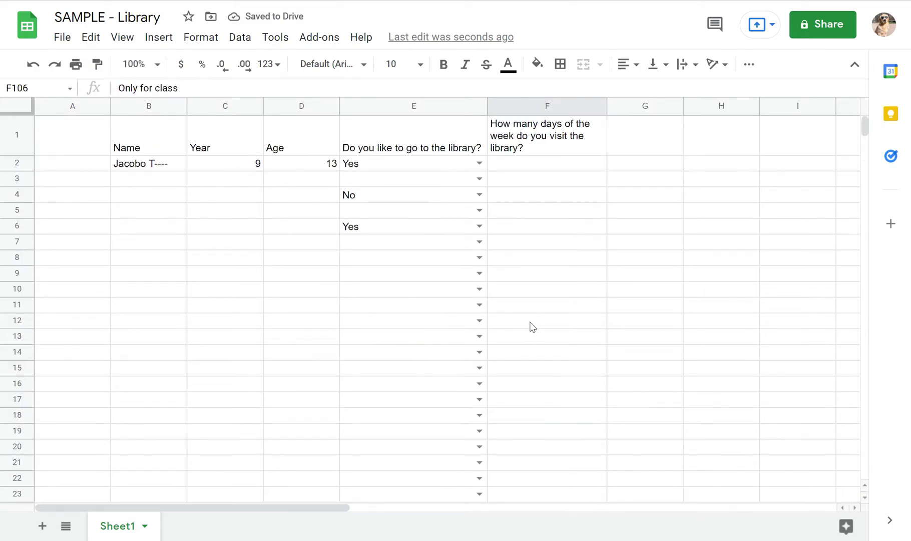
pyautogui.scroll(-20, 522, 167)
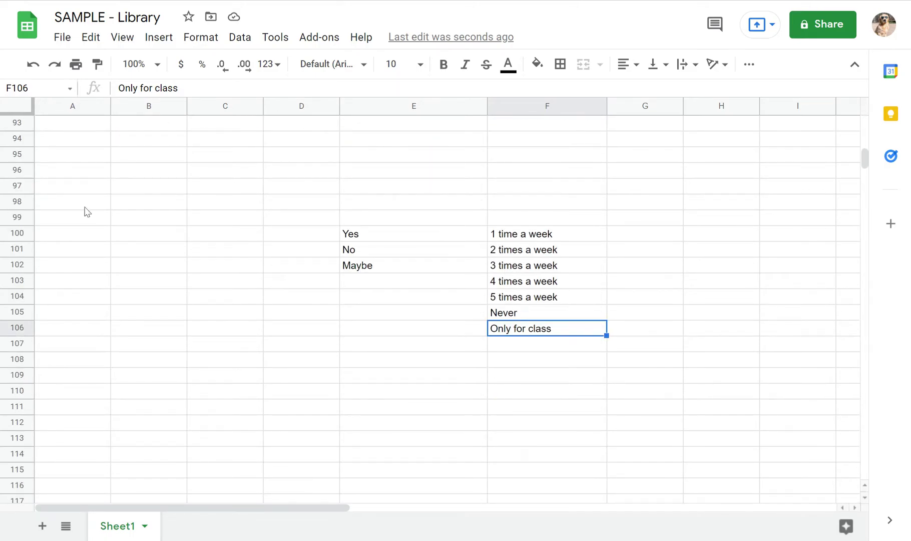
pyautogui.click(17, 233)
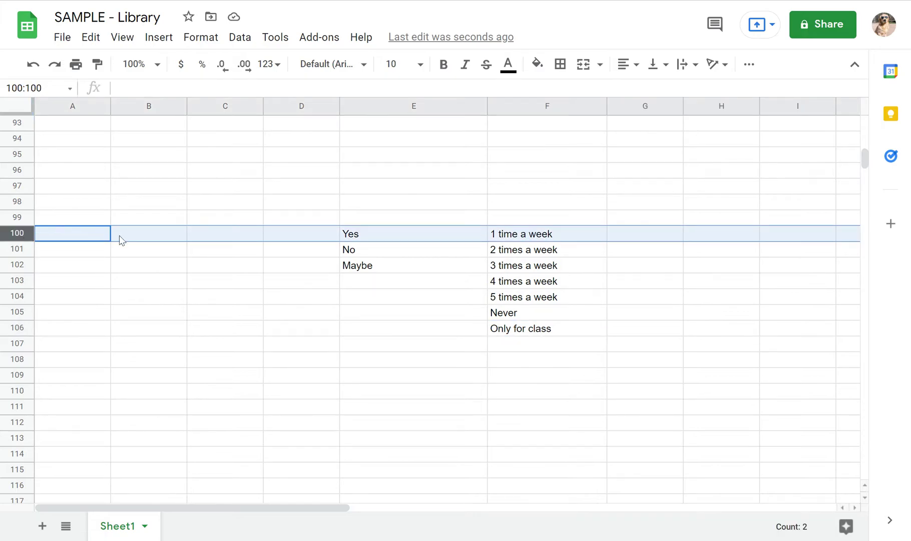
pyautogui.scroll(2, 132, 208)
pyautogui.scroll(3, 131, 206)
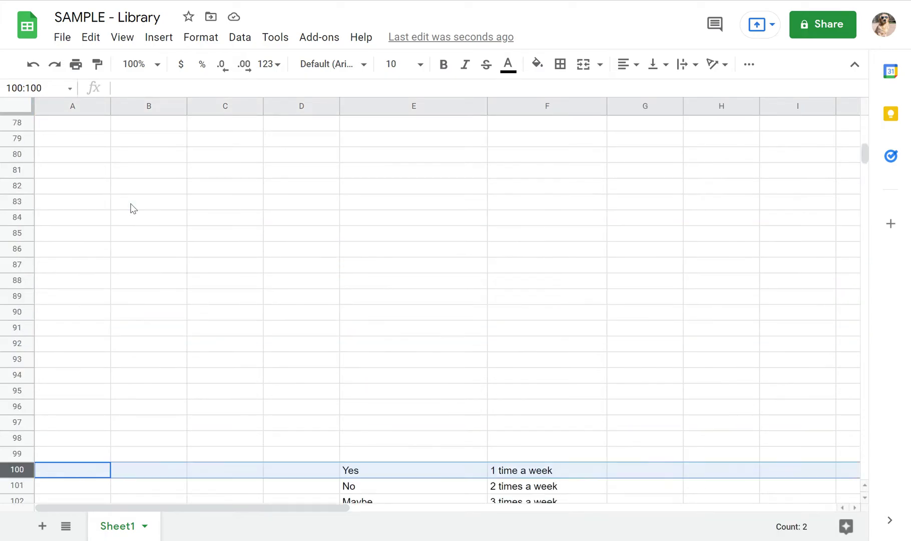
pyautogui.scroll(-3, 131, 206)
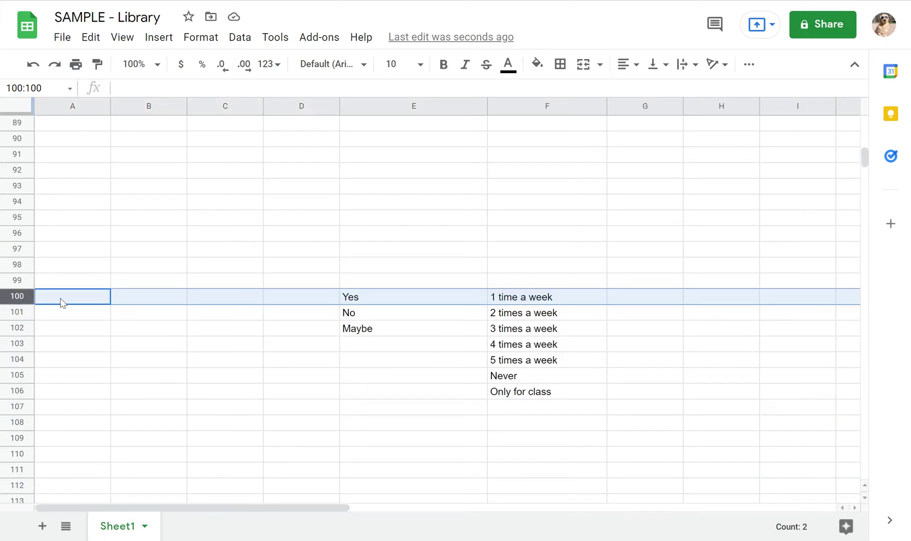
pyautogui.click(544, 298)
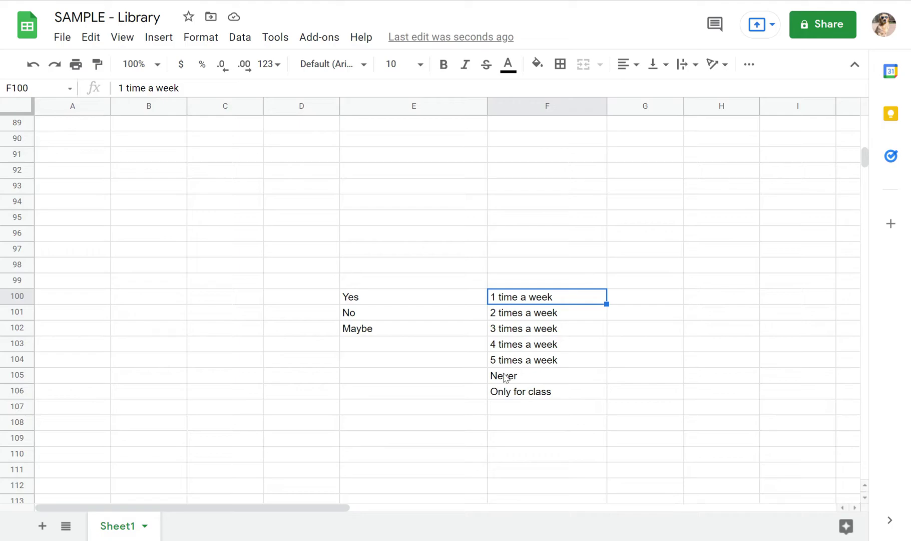
# - Add a data-validation dropdown to F2:F60 using the list from range F100:F106
pyautogui.scroll(20, 551, 388)
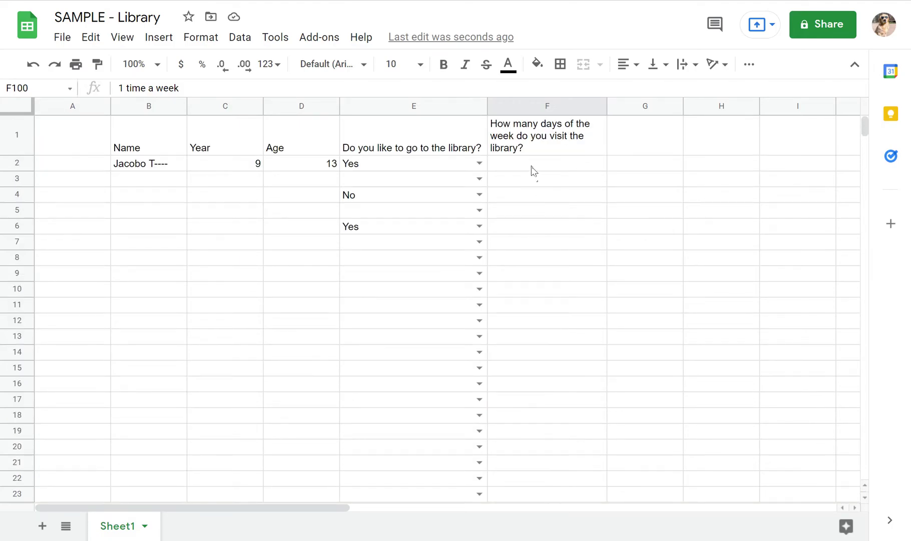
pyautogui.click(532, 166)
pyautogui.hotkey('shift', 'Down')
pyautogui.hotkey('shift', 'Down')
pyautogui.hotkey('shift', 'Down')
pyautogui.hotkey('shift', 'Down')
pyautogui.hotkey('shift', 'Down')
pyautogui.hotkey('shift', 'Down')
pyautogui.hotkey('shift', 'Down')
pyautogui.hotkey('shift', 'Down')
pyautogui.hotkey('shift', 'Down')
pyautogui.hotkey('shift', 'Down')
pyautogui.hotkey('shift', 'Down')
pyautogui.hotkey('shift', 'Down')
pyautogui.hotkey('shift', 'Down')
pyautogui.hotkey('shift', 'Down')
pyautogui.hotkey('shift', 'Down')
pyautogui.hotkey('shift', 'Down')
pyautogui.hotkey('shift', 'Down')
pyautogui.hotkey('shift', 'Down')
pyautogui.hotkey('shift', 'Down')
pyautogui.hotkey('shift', 'Down')
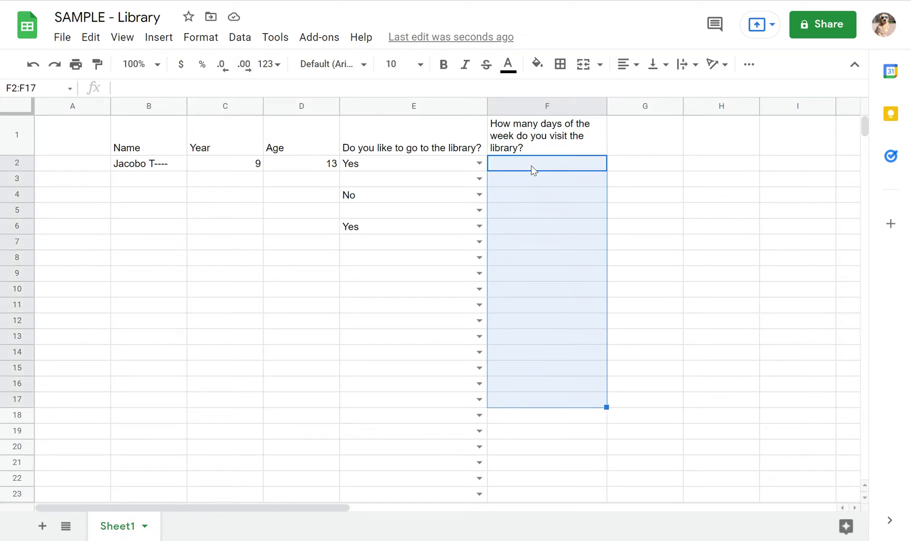
pyautogui.hotkey('shift', 'Down')
pyautogui.hotkey('shift', 'Down')
pyautogui.hotkey('shift', 'Down')
pyautogui.hotkey('shift', 'Down')
pyautogui.hotkey('shift', 'Down')
pyautogui.hotkey('shift', 'Down')
pyautogui.hotkey('shift', 'Down')
pyautogui.hotkey('shift', 'Down')
pyautogui.hotkey('shift', 'Down')
pyautogui.hotkey('shift', 'Down')
pyautogui.hotkey('shift', 'Down')
pyautogui.hotkey('shift', 'Down')
pyautogui.hotkey('shift', 'Down')
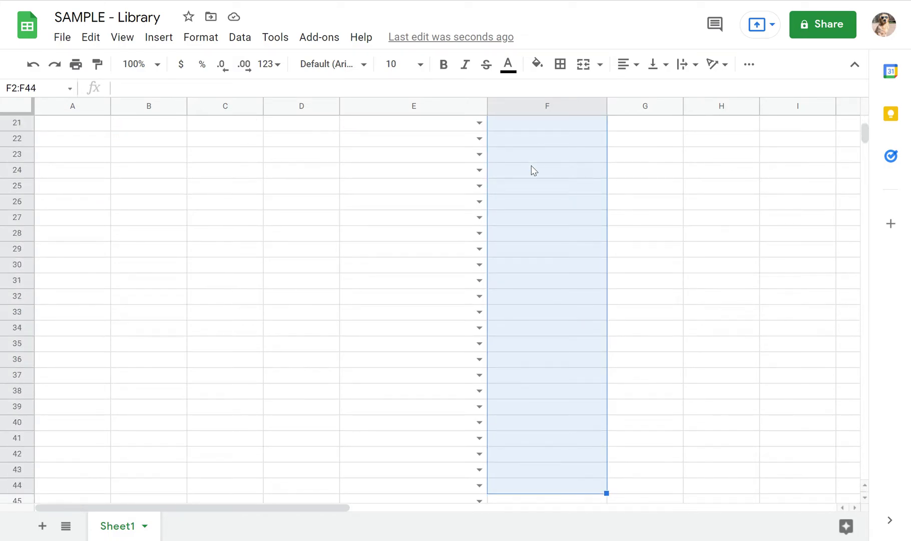
pyautogui.hotkey('shift', 'Down')
pyautogui.hotkey('shift', 'Down')
pyautogui.hotkey('shift', 'Down')
pyautogui.hotkey('shift', 'Down')
pyautogui.hotkey('shift', 'Down')
pyautogui.hotkey('shift', 'Down')
pyautogui.hotkey('shift', 'Down')
pyautogui.hotkey('shift', 'Down')
pyautogui.hotkey('shift', 'Down')
pyautogui.hotkey('shift', 'Down')
pyautogui.hotkey('shift', 'Down')
pyautogui.hotkey('shift', 'Down')
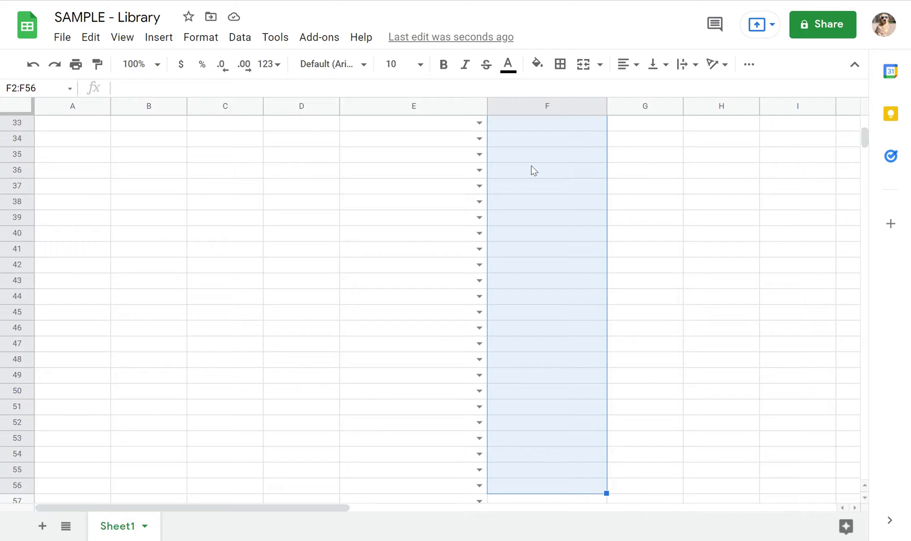
pyautogui.hotkey('shift', 'Up')
pyautogui.hotkey('shift', 'Up')
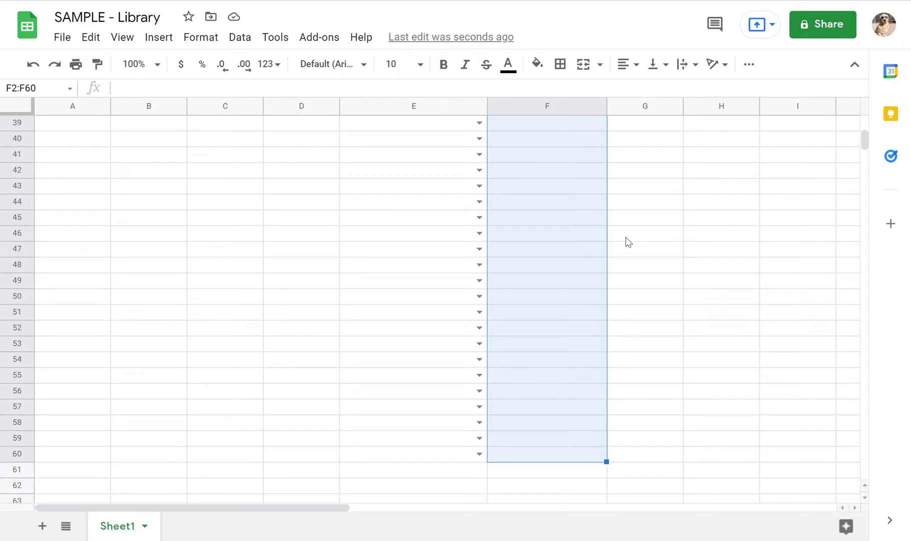
pyautogui.scroll(12, 497, 221)
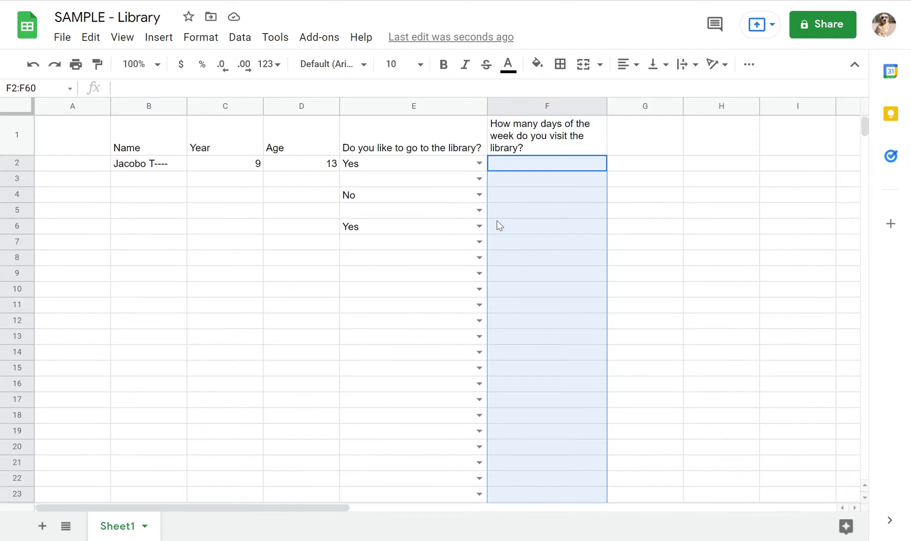
pyautogui.click(239, 37)
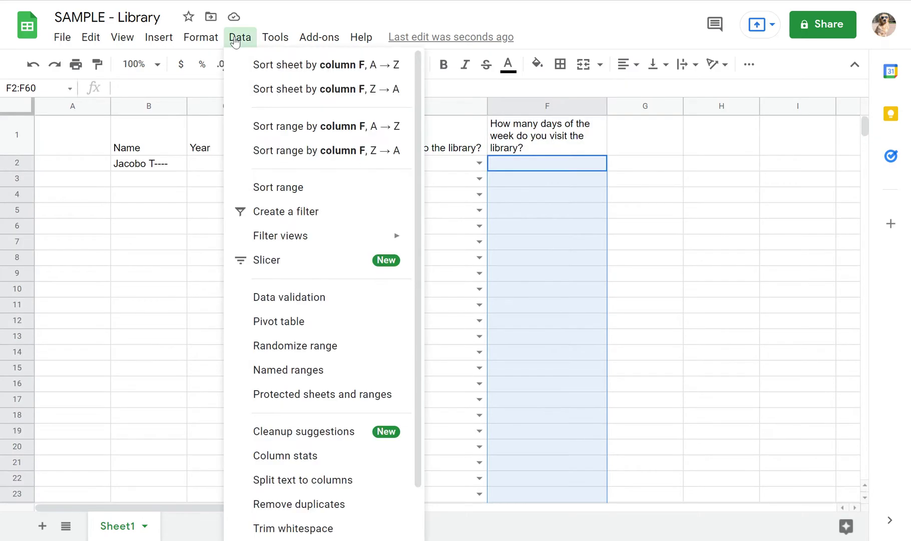
pyautogui.click(309, 297)
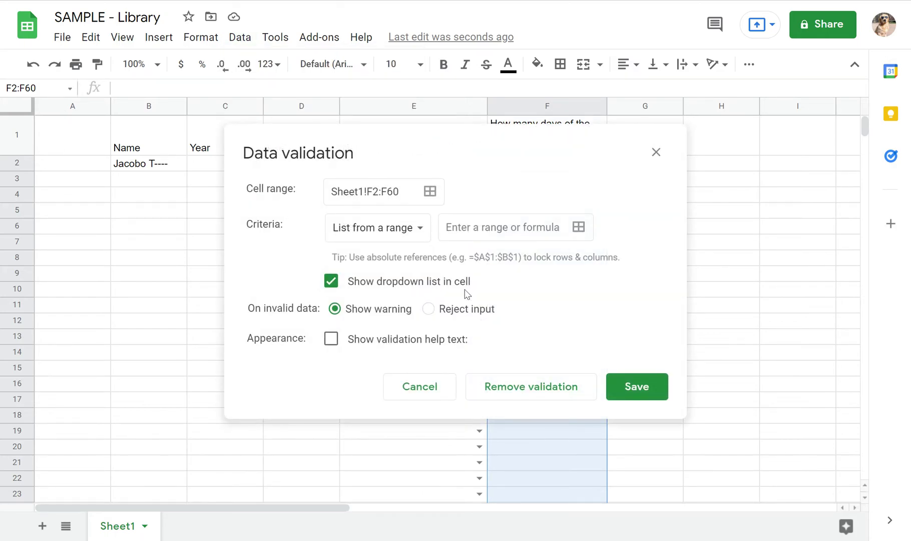
pyautogui.click(579, 229)
pyautogui.scroll(-20, 601, 313)
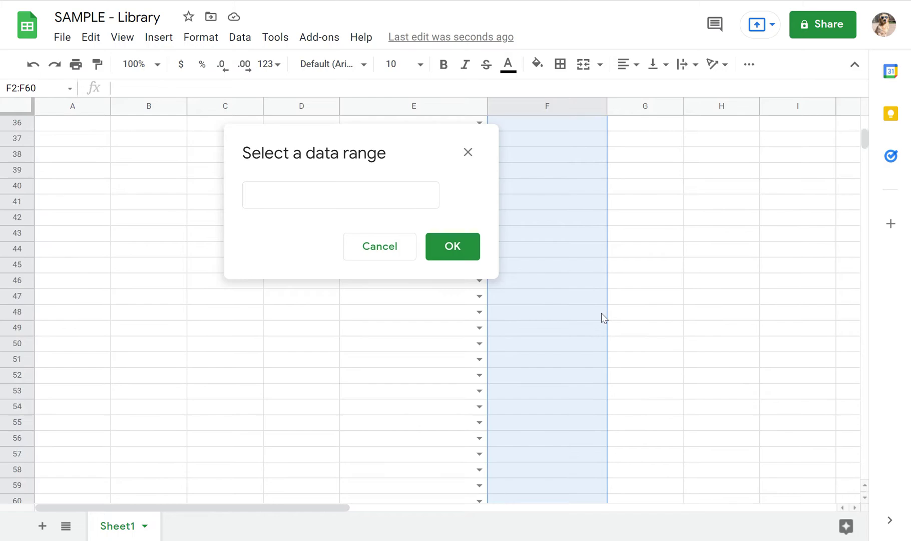
pyautogui.scroll(1, 604, 318)
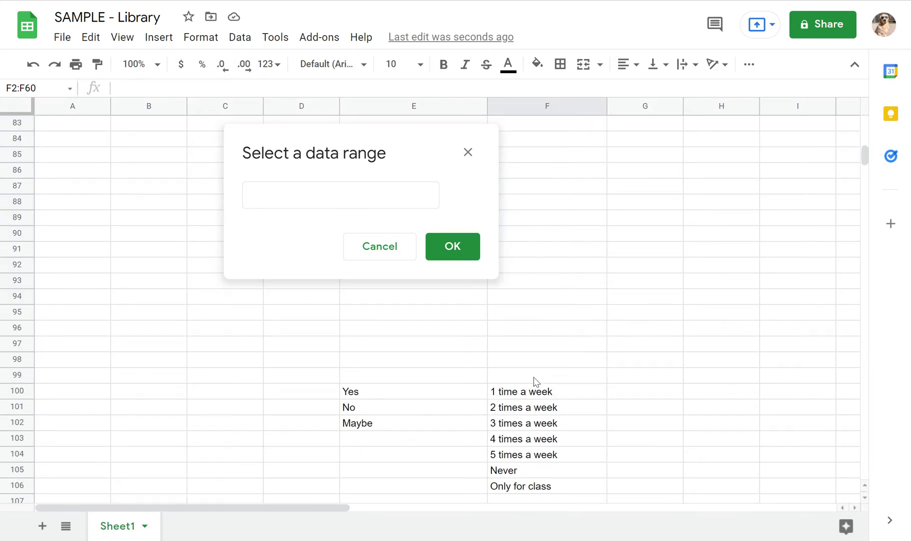
pyautogui.click(328, 193)
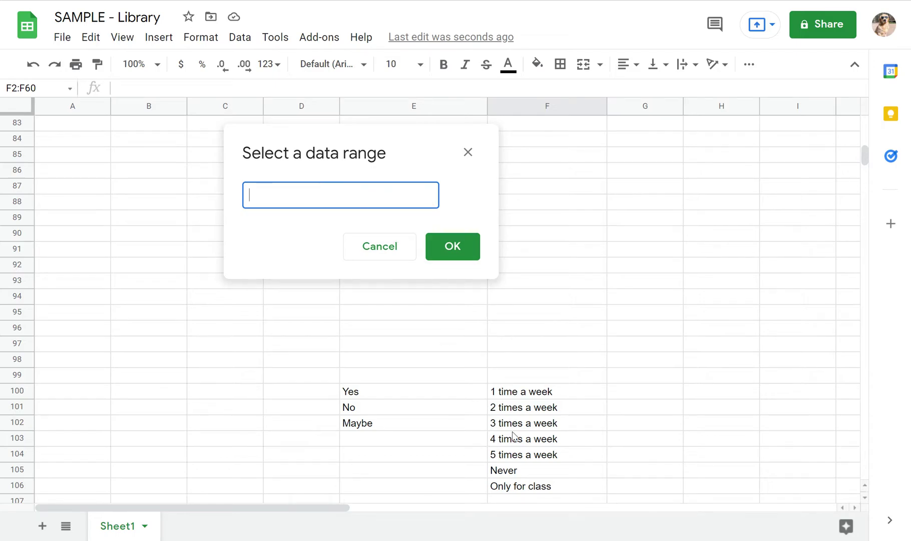
pyautogui.click(521, 395)
pyautogui.moveTo(521, 400); pyautogui.dragTo(529, 495)
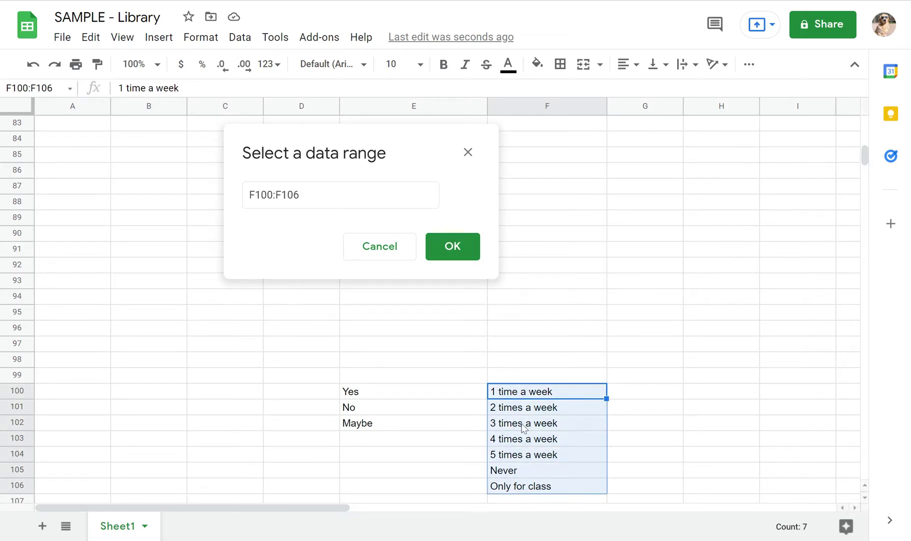
pyautogui.click(453, 248)
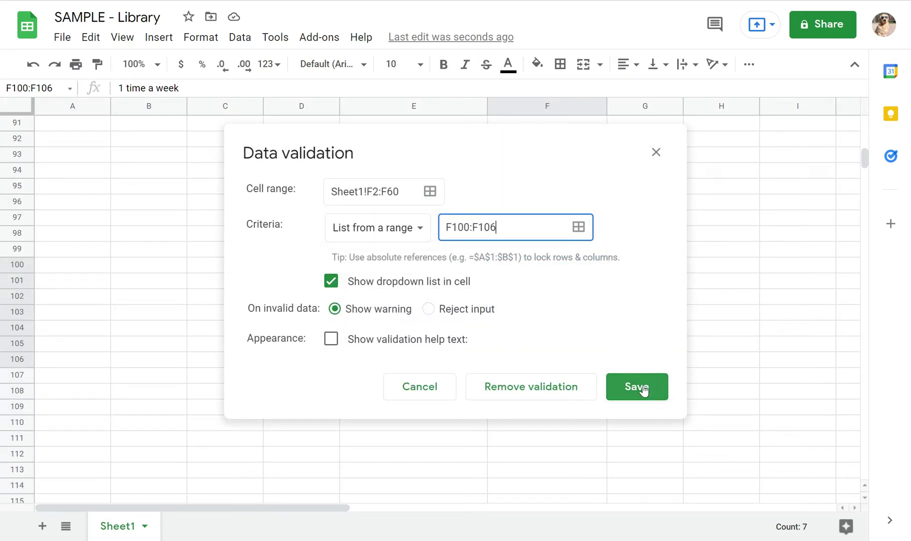
pyautogui.click(637, 387)
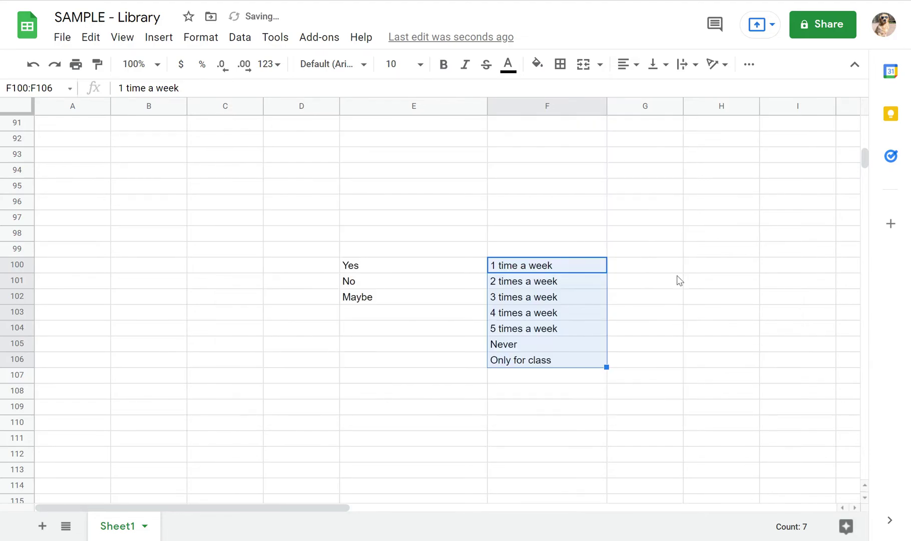
pyautogui.scroll(15, 678, 279)
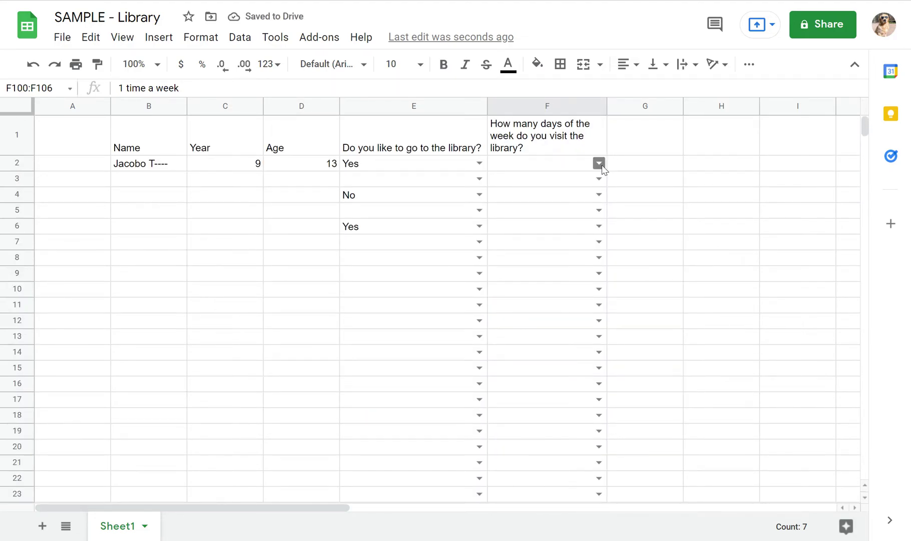
# - Answer the weekly library visits question in F2 with "Never" from its dropdown list
pyautogui.click(599, 162)
pyautogui.click(548, 280)
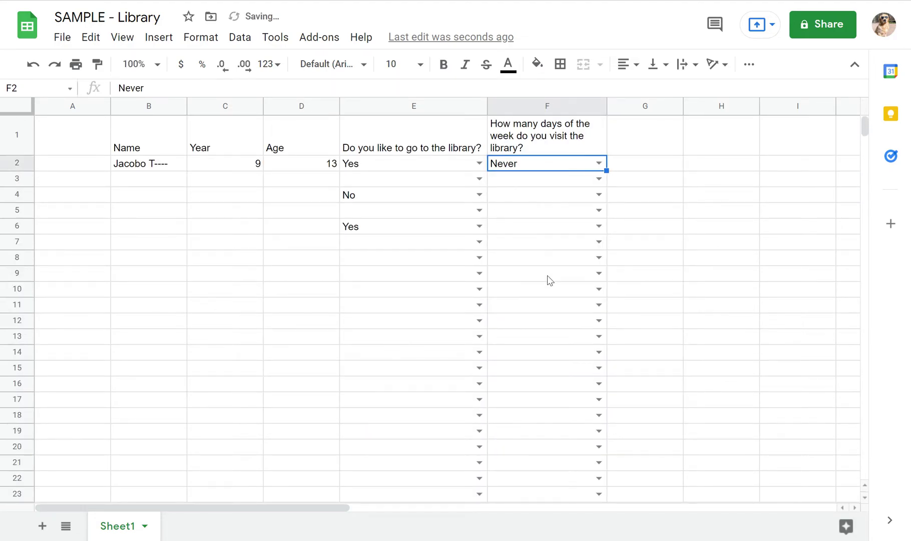
pyautogui.click(599, 241)
pyautogui.click(129, 245)
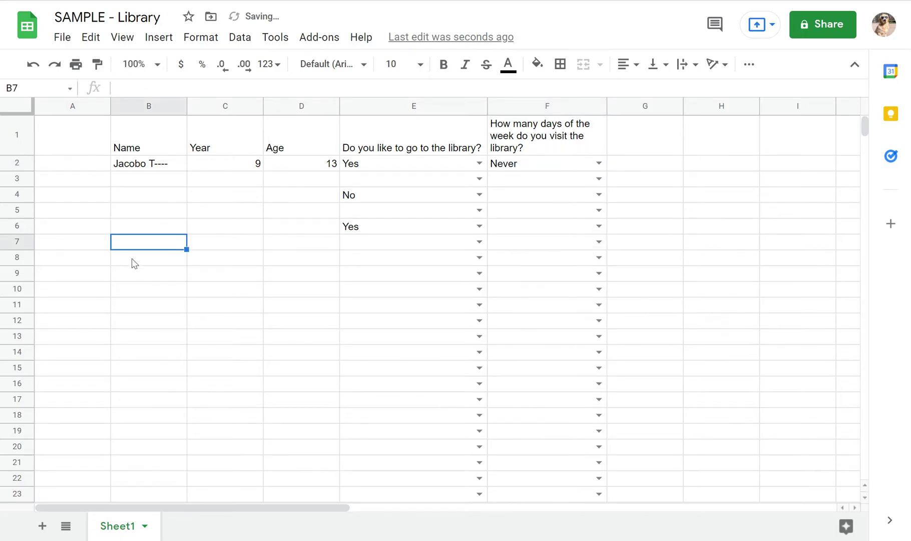
# - Enter a second sample respondent in row 11 with a first name, year 10 and age 14
pyautogui.click(149, 309)
pyautogui.write('Francisco')
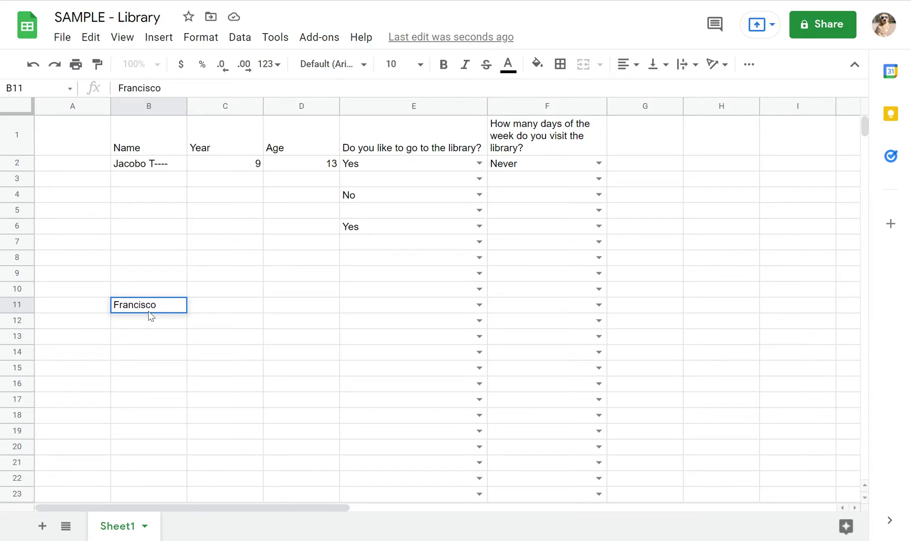
pyautogui.click(250, 311)
pyautogui.write('10')
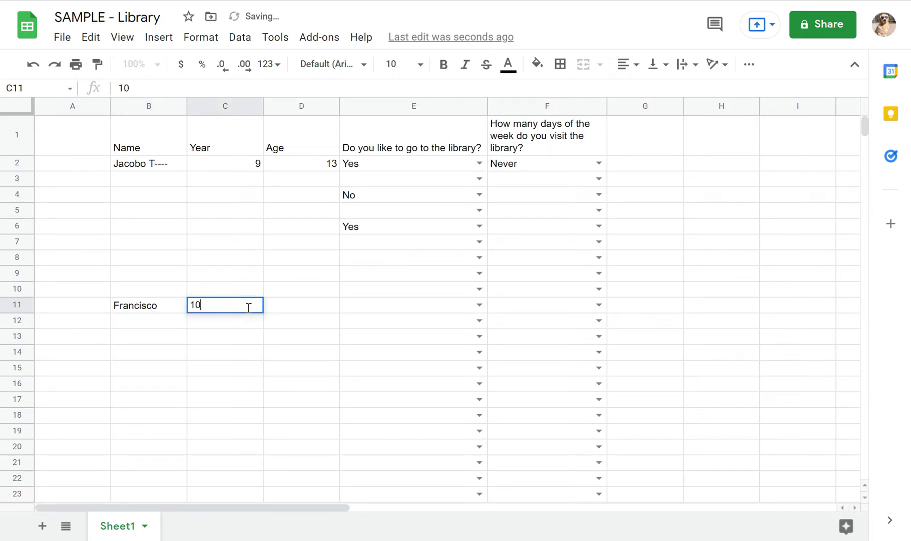
pyautogui.press('Tab')
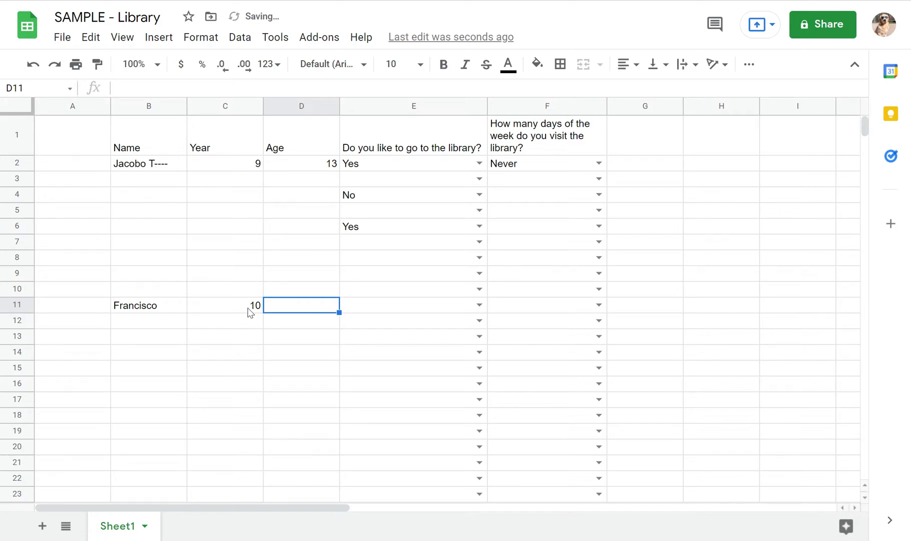
pyautogui.write('14')
pyautogui.press('Tab')
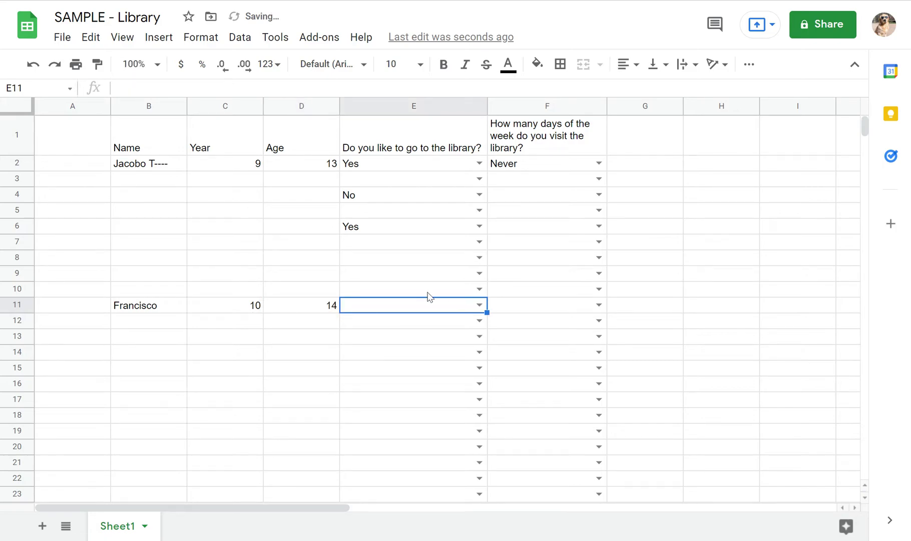
# - Choose the dropdown answers "Yes" in E11 and "Never" in F11 for the row 11 respondent
pyautogui.click(479, 305)
pyautogui.click(370, 327)
pyautogui.click(599, 306)
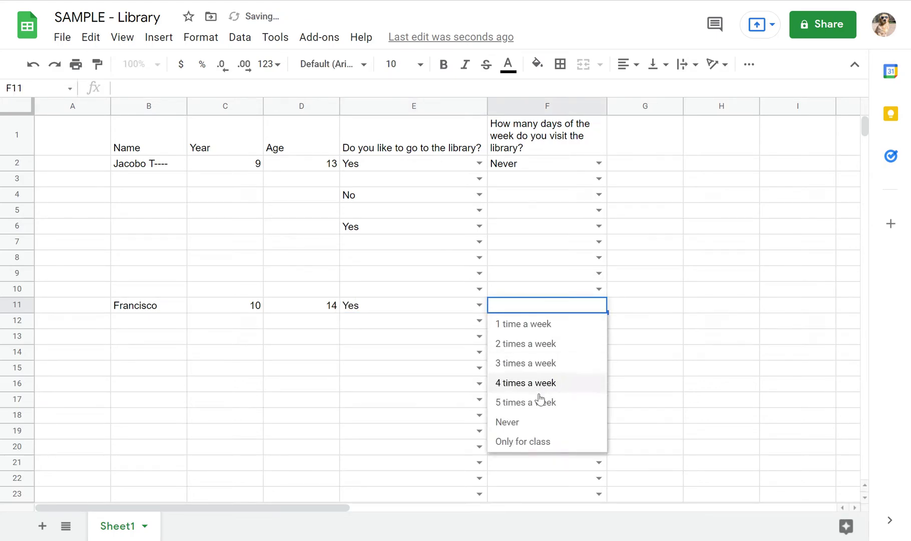
pyautogui.click(535, 432)
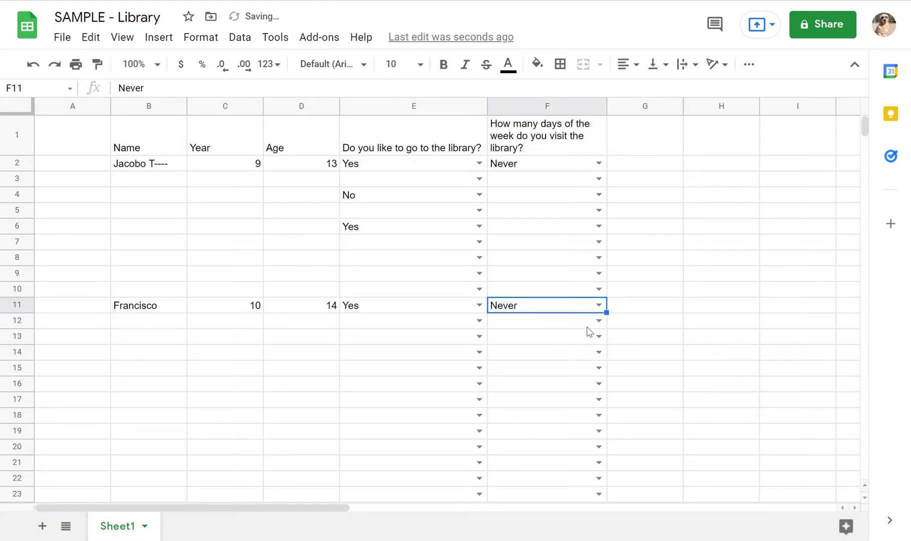
# - Enter another sample respondent in row 12 with a first name, year 11 and age 15
pyautogui.click(153, 323)
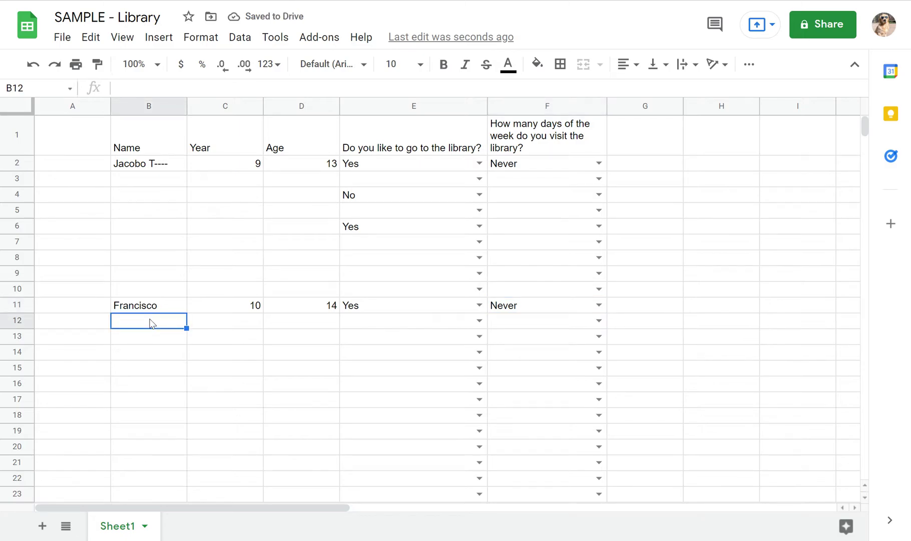
pyautogui.write('Maria')
pyautogui.press('Tab')
pyautogui.write('11')
pyautogui.press('Tab')
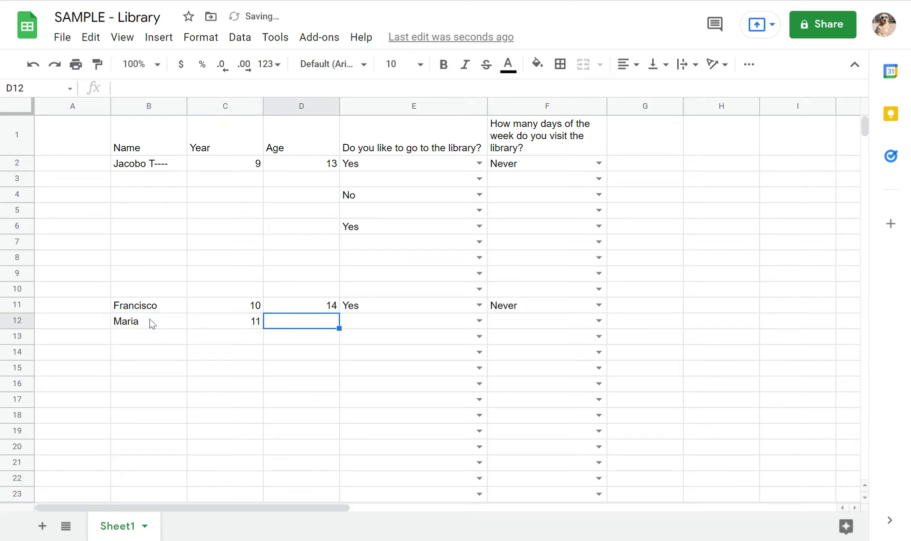
pyautogui.write('15')
pyautogui.press('Tab')
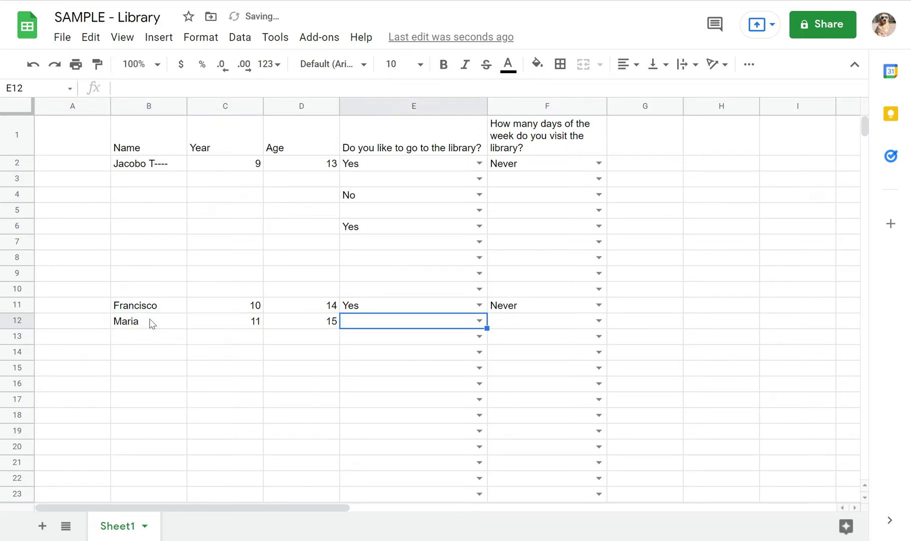
# - Answer E12 with "Maybe" and open the list of visit frequencies in F12
pyautogui.click(480, 323)
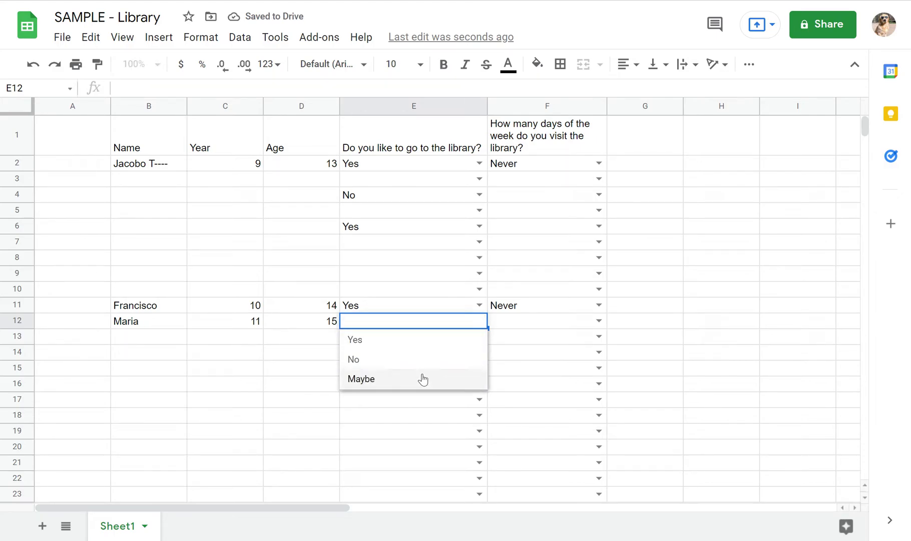
pyautogui.click(422, 378)
pyautogui.click(527, 324)
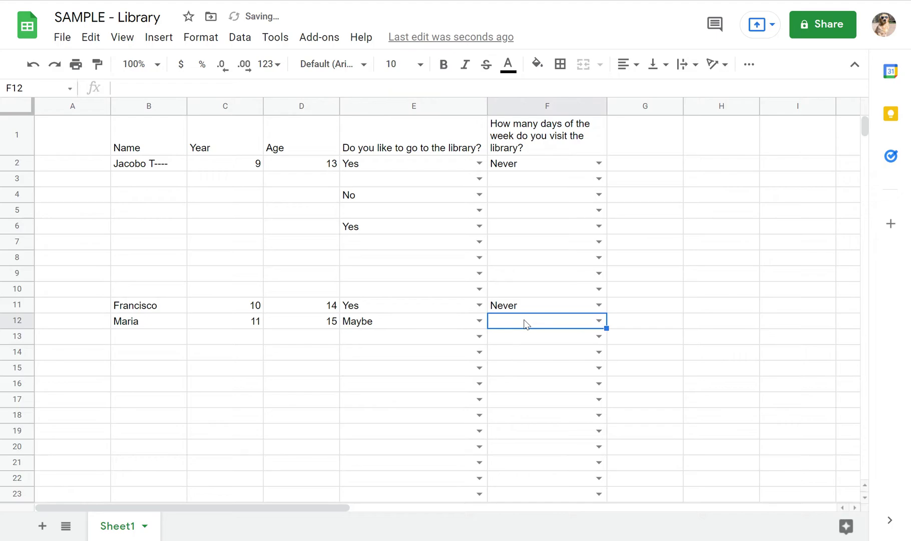
pyautogui.doubleClick(524, 320)
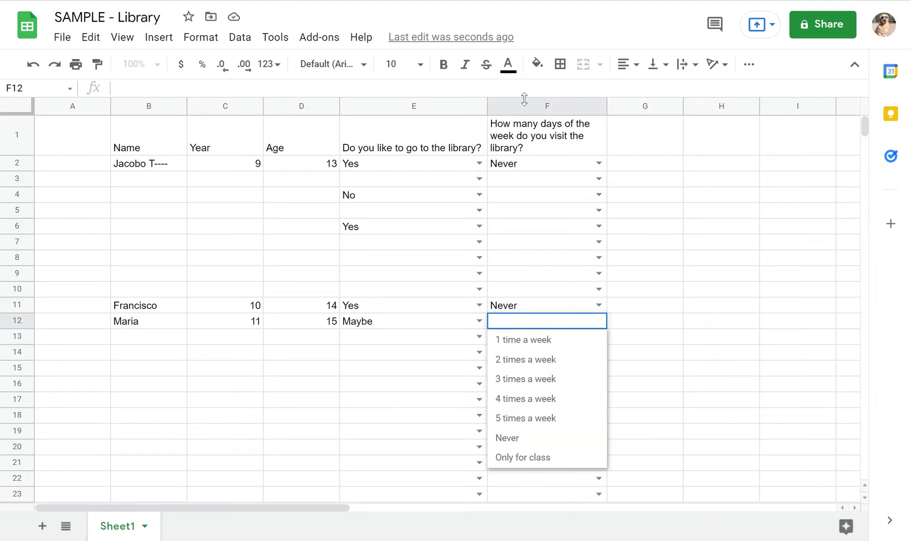
# - Check the question in F1 and enter an off-list answer in F12 saying they visit only when a named person tells them to go
pyautogui.click(528, 140)
pyautogui.moveTo(375, 88); pyautogui.dragTo(114, 92)
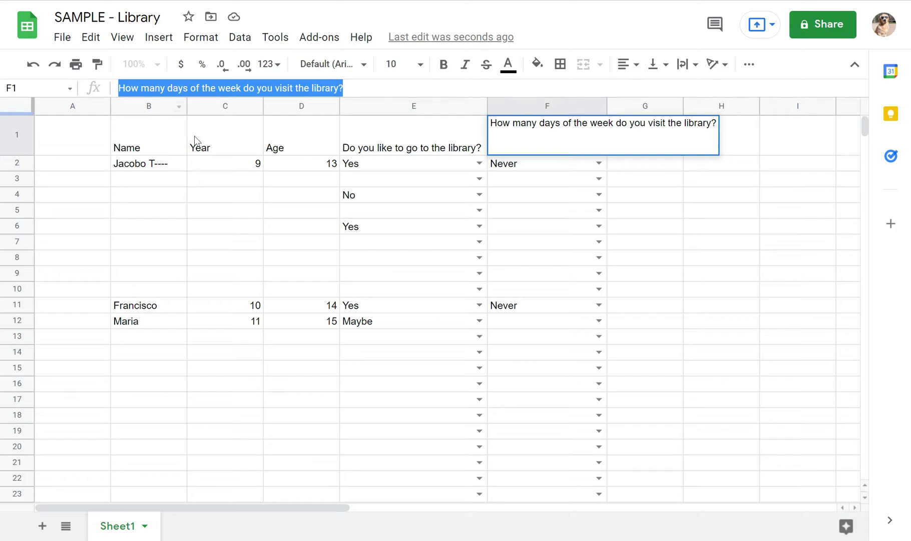
pyautogui.click(517, 326)
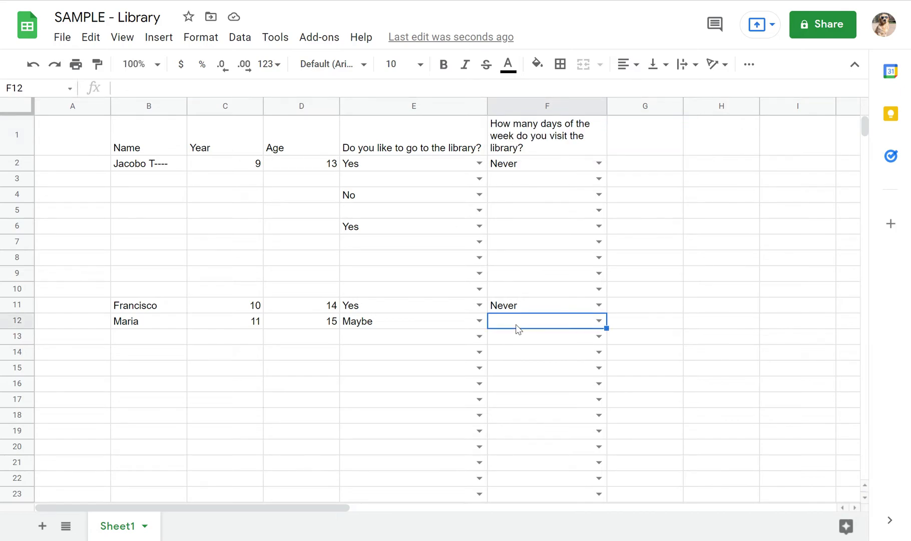
pyautogui.click(295, 87)
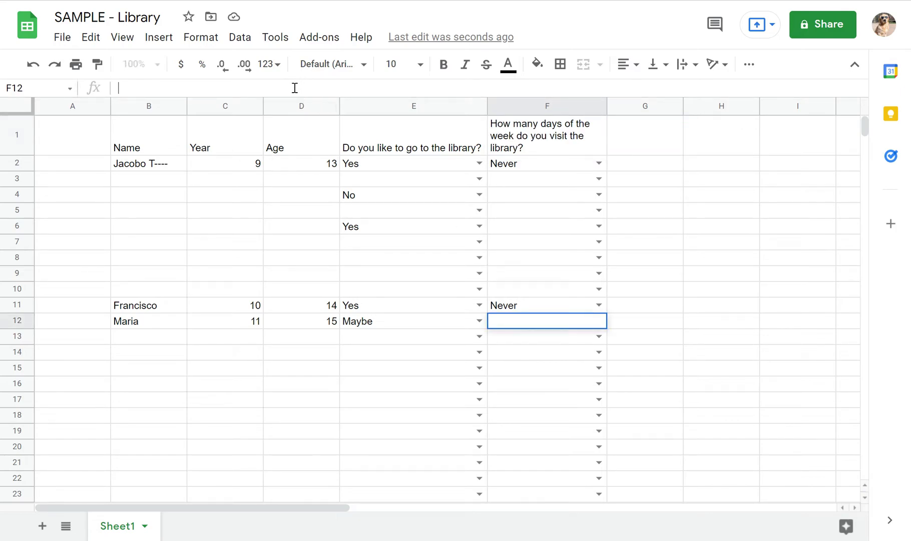
pyautogui.write('Only when ')
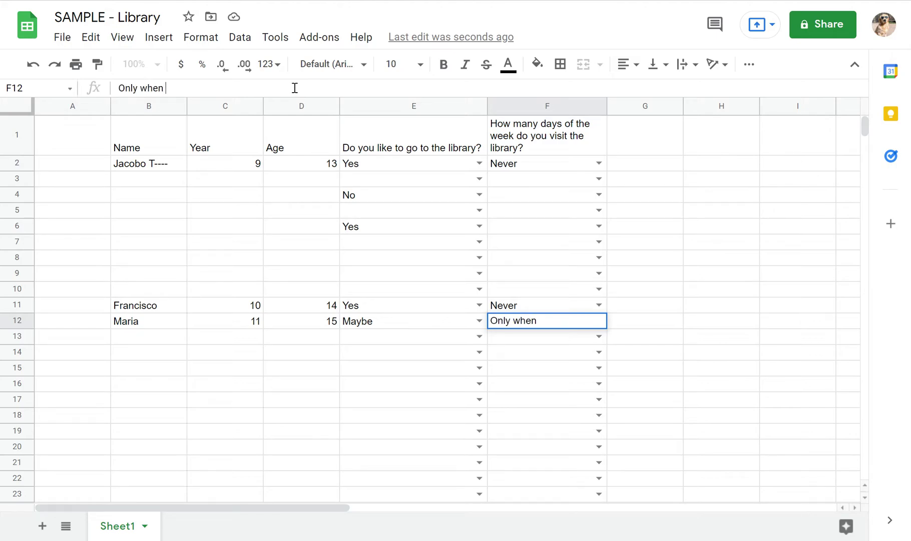
pyautogui.write('Pascual tells us to go ')
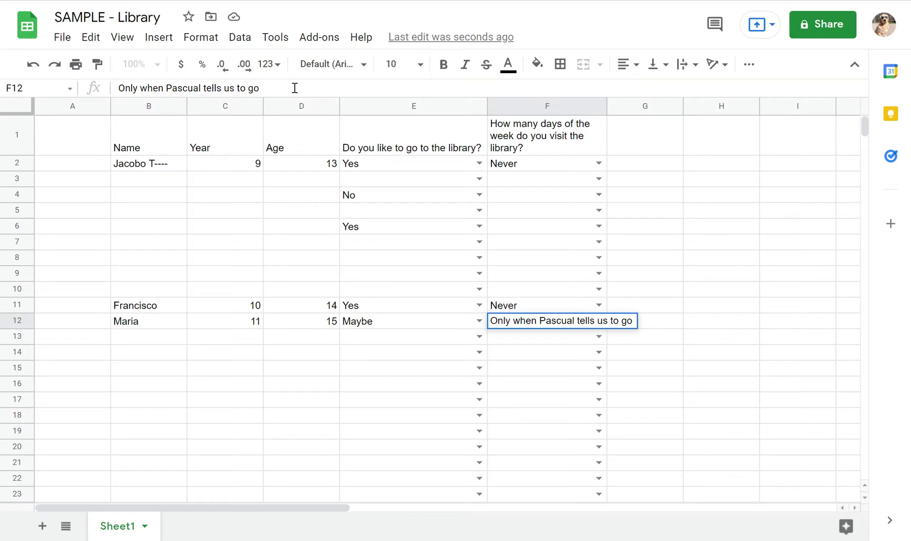
pyautogui.write('to the lib')
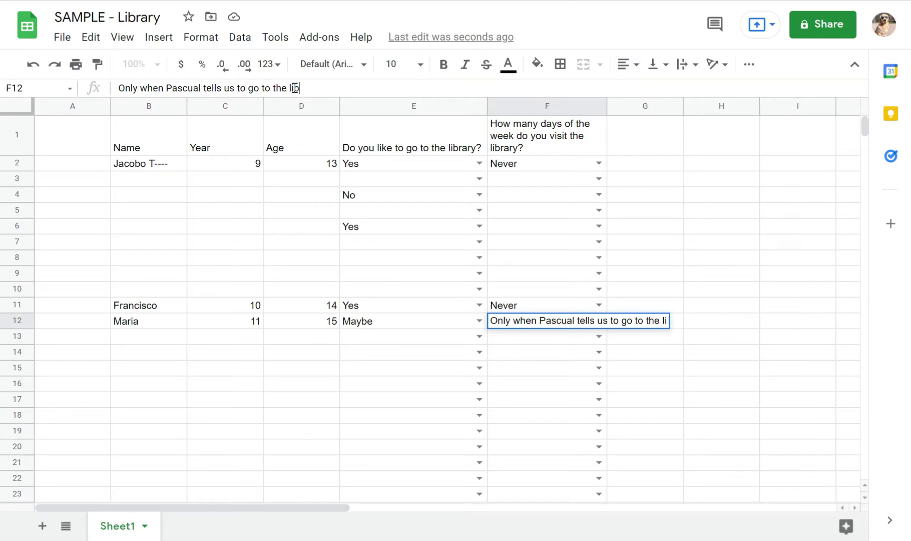
pyautogui.write('ary')
pyautogui.press('Return')
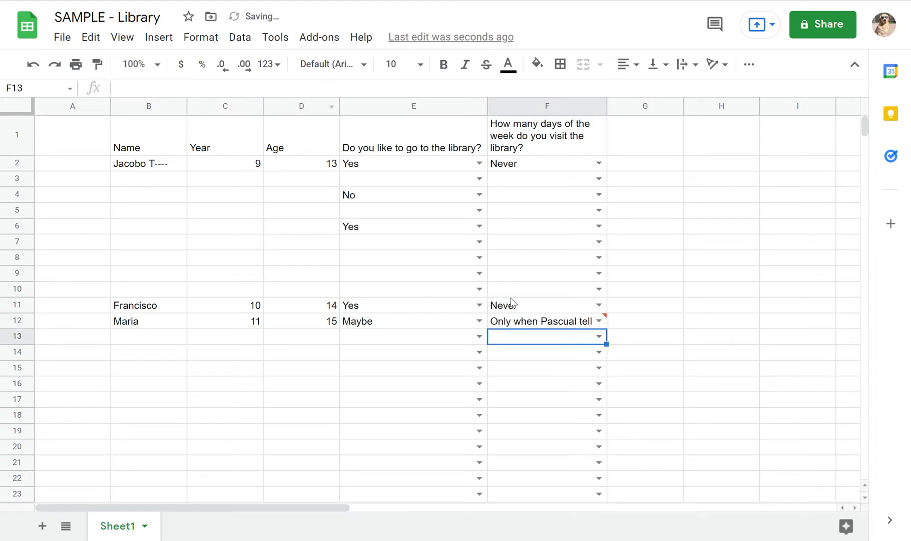
# - Examine the validation marker on the free-text answer in F12 and compare it with the other responses
pyautogui.click(531, 324)
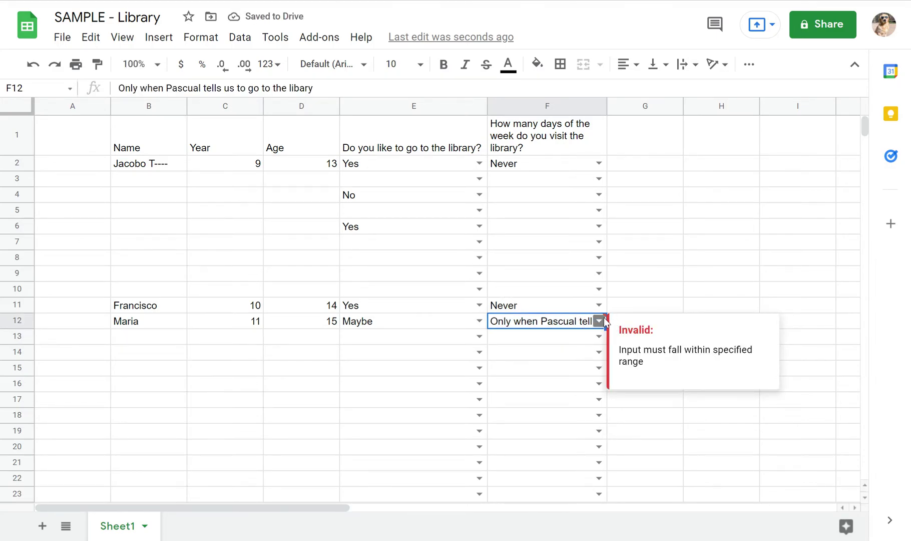
pyautogui.click(658, 278)
pyautogui.click(524, 326)
pyautogui.click(132, 324)
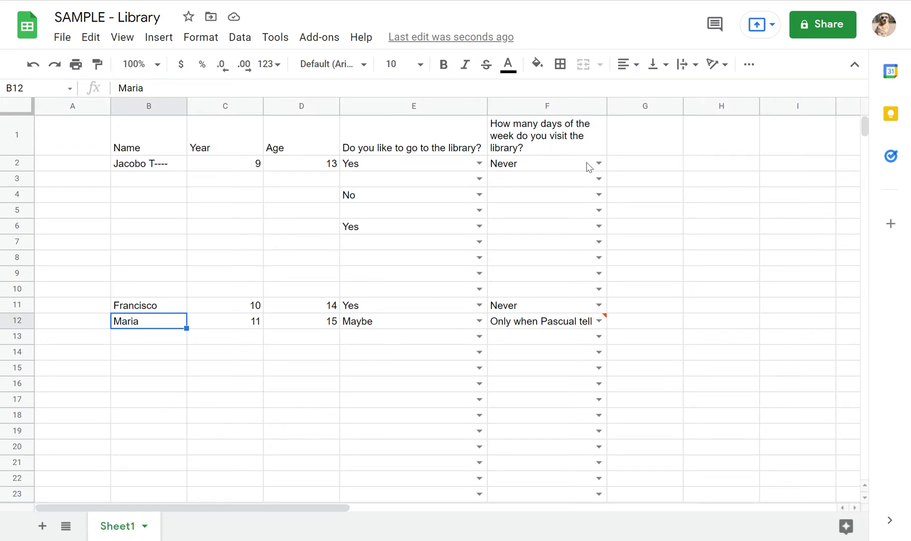
pyautogui.scroll(-1, 561, 284)
pyautogui.scroll(1, 562, 284)
pyautogui.scroll(-1, 561, 284)
pyautogui.scroll(1, 562, 284)
pyautogui.scroll(-5, 562, 284)
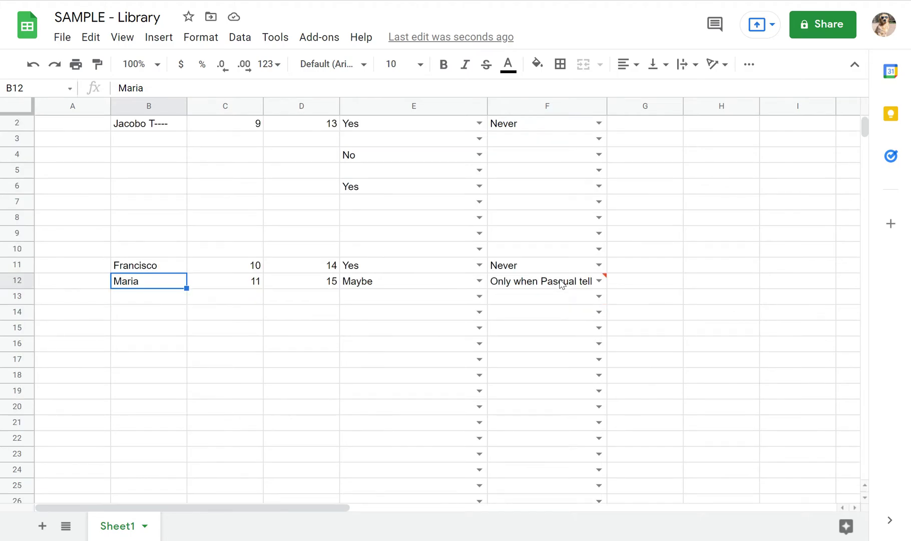
pyautogui.scroll(5, 562, 285)
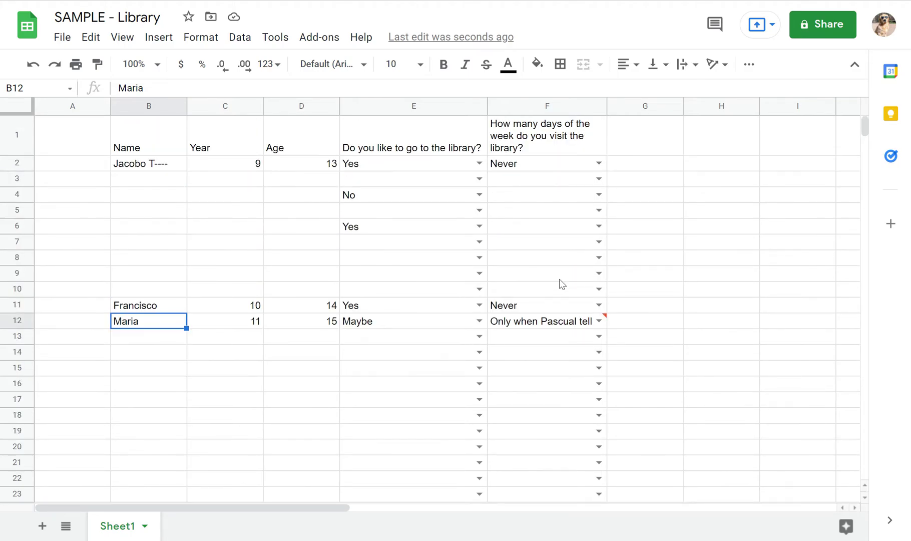
pyautogui.click(177, 252)
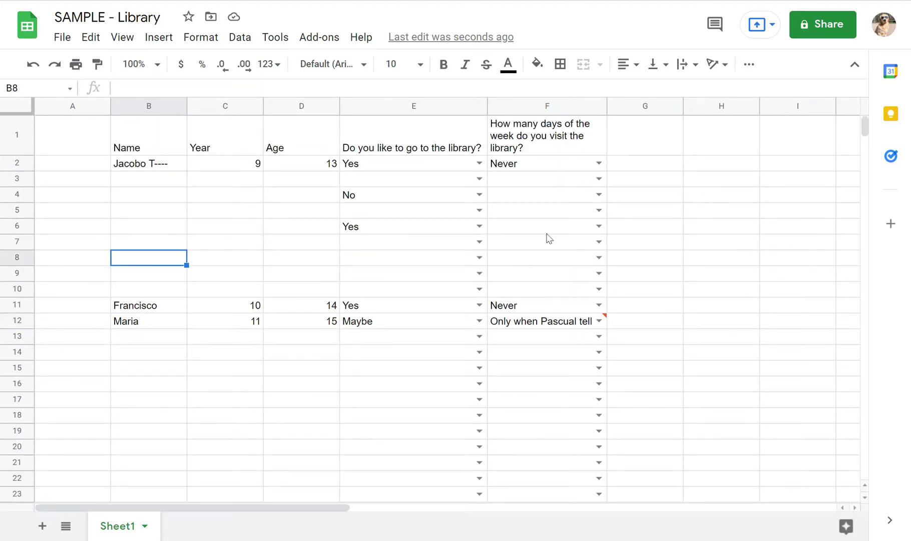
pyautogui.click(523, 325)
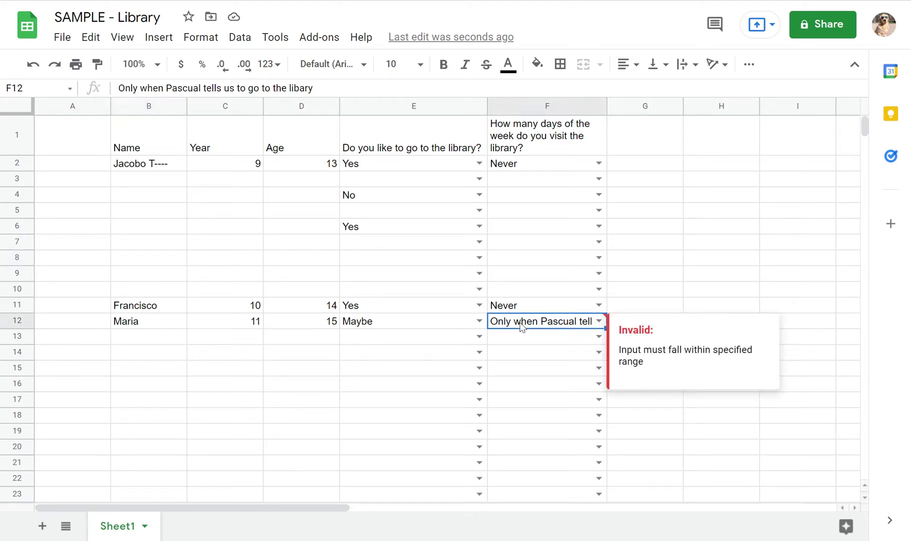
pyautogui.click(542, 277)
pyautogui.write('asdfjaskdf')
pyautogui.press('BackSpace')
pyautogui.press('BackSpace')
pyautogui.press('BackSpace')
pyautogui.press('BackSpace')
pyautogui.press('BackSpace')
pyautogui.press('BackSpace')
pyautogui.press('BackSpace')
pyautogui.press('BackSpace')
pyautogui.press('BackSpace')
pyautogui.press('BackSpace')
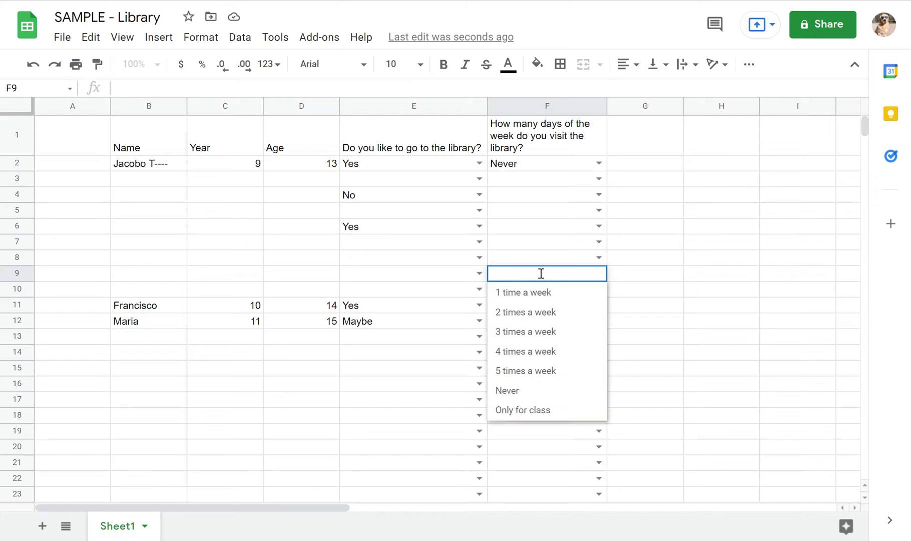
# - Try the off-list answers "Once" in F9 and "Twice" in F10
pyautogui.write('Once')
pyautogui.press('Return')
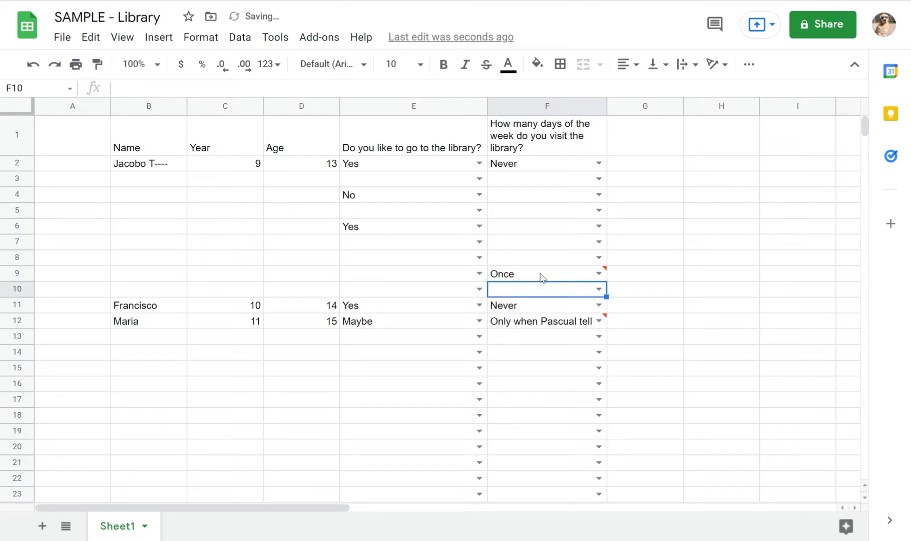
pyautogui.write('Twice')
pyautogui.press('Return')
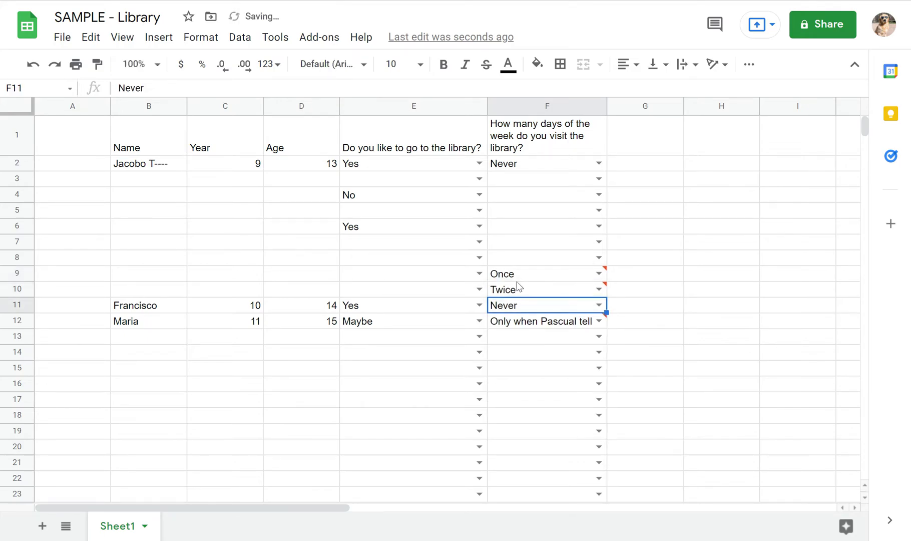
# - Clear the off-list test answers from F9 and F10
pyautogui.click(525, 278)
pyautogui.press('BackSpace')
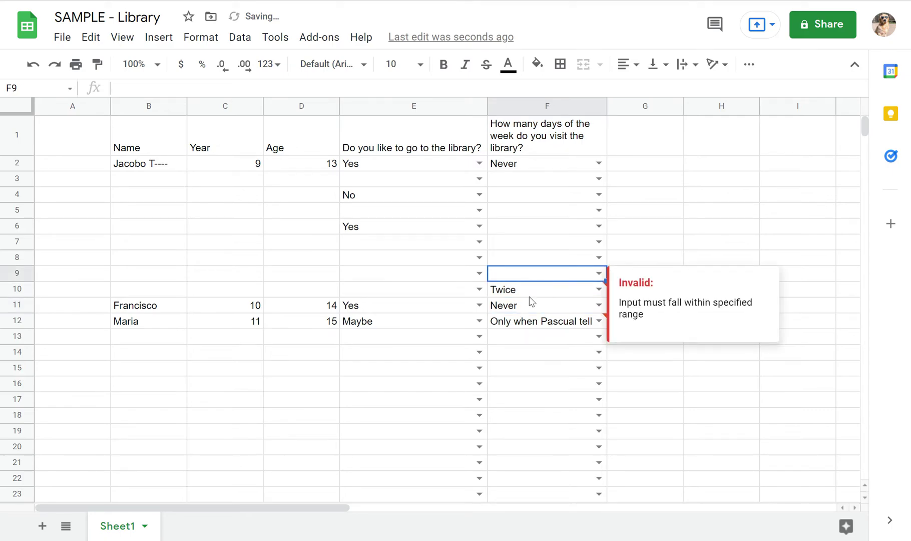
pyautogui.click(530, 295)
pyautogui.press('Delete')
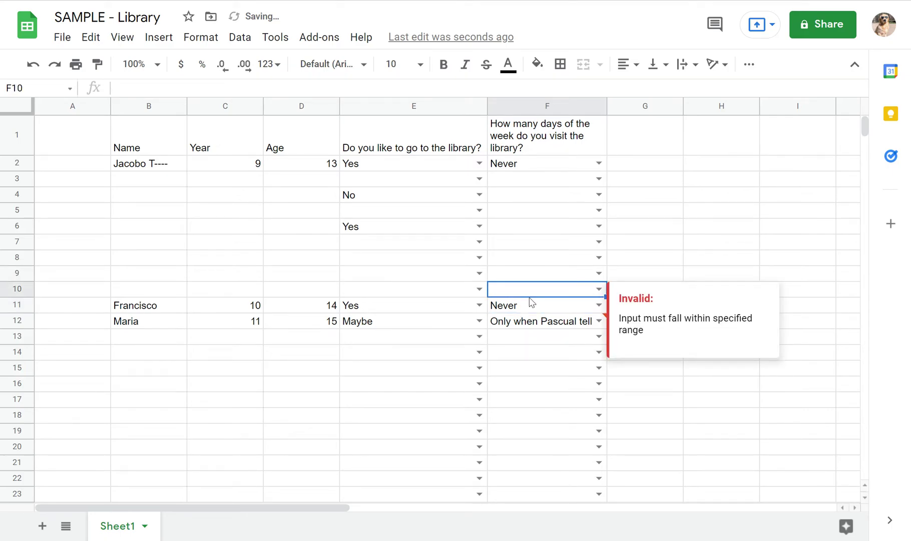
# - Choose "3 times a week" from the dropdown lists in F9 and F6
pyautogui.click(599, 274)
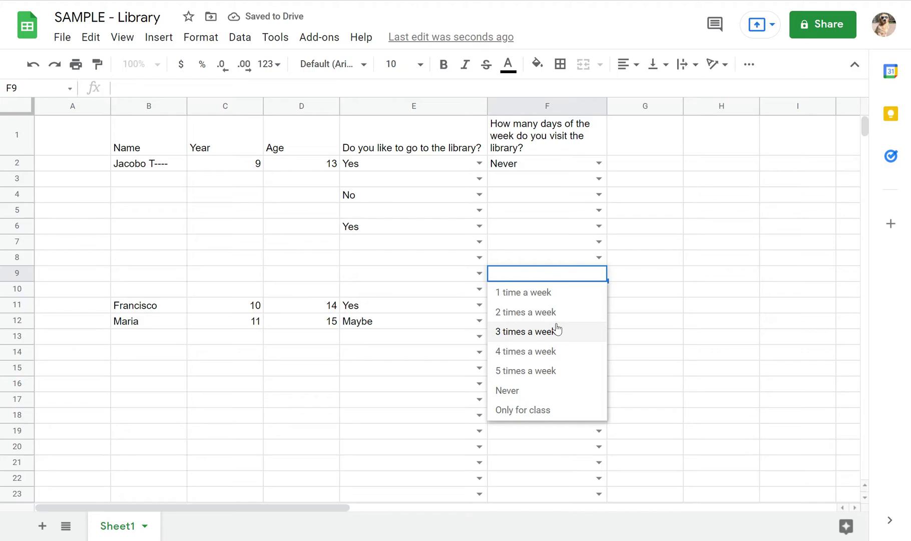
pyautogui.click(558, 330)
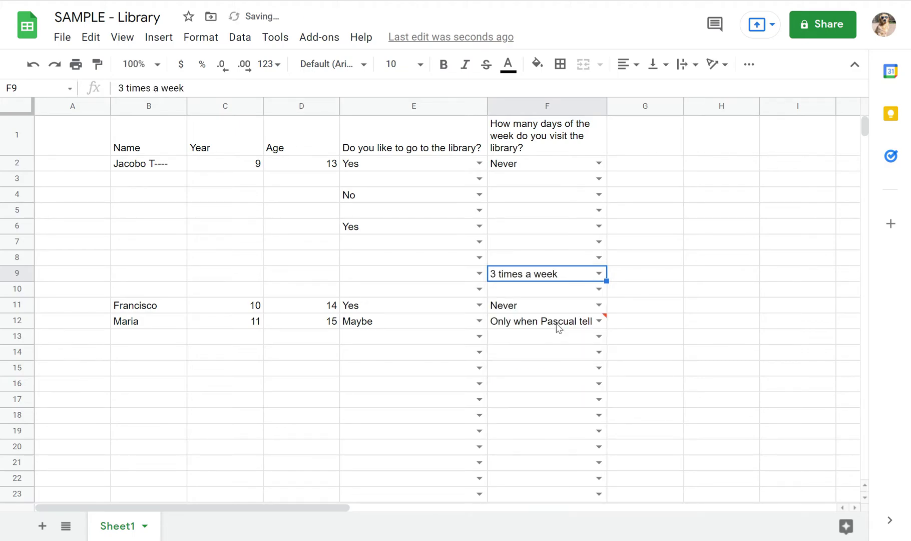
pyautogui.click(599, 226)
pyautogui.click(556, 283)
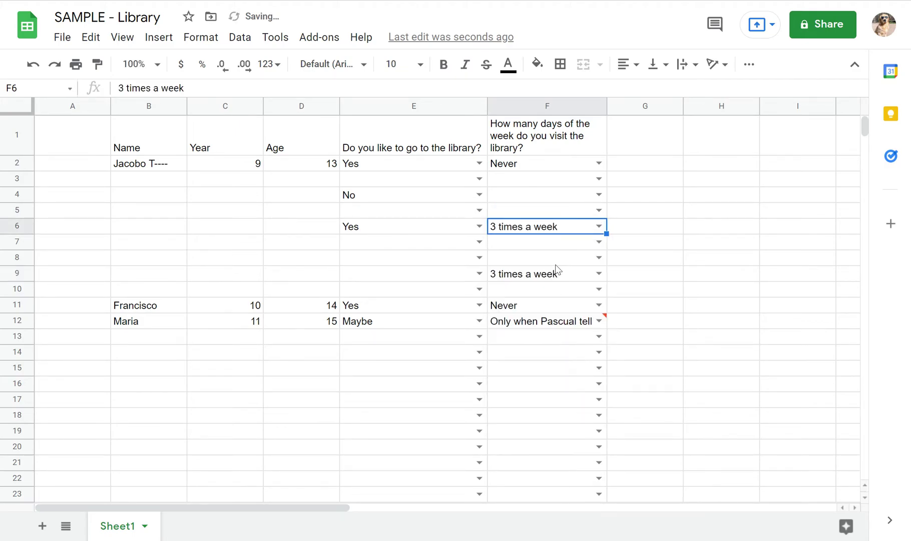
# - Choose "5 times a week" in F4 and "Only for class" in F3 and F5 from their dropdown lists
pyautogui.click(598, 194)
pyautogui.click(592, 295)
pyautogui.click(596, 181)
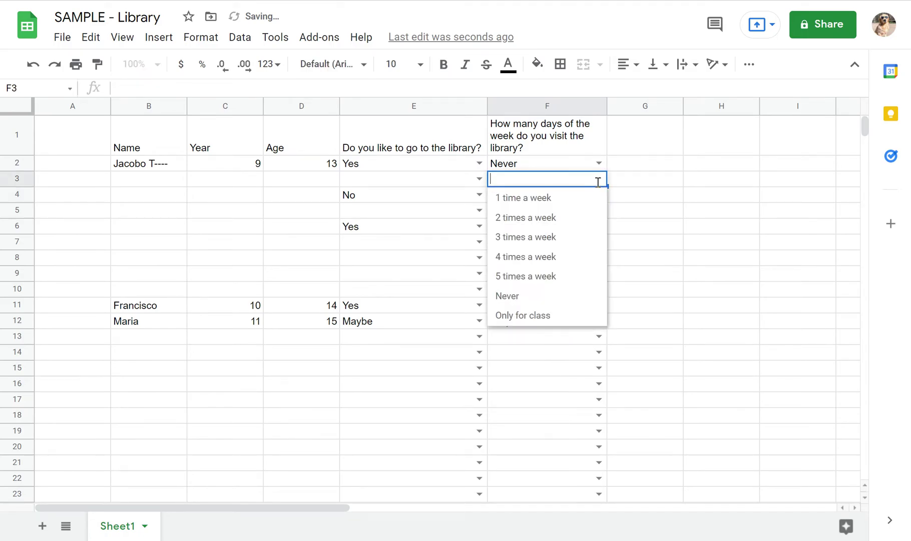
pyautogui.click(543, 316)
pyautogui.click(601, 232)
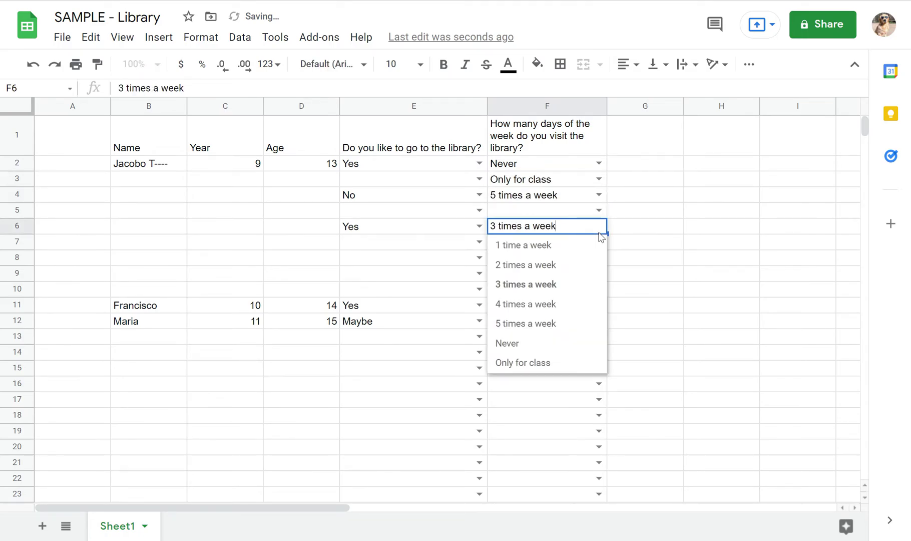
pyautogui.click(599, 209)
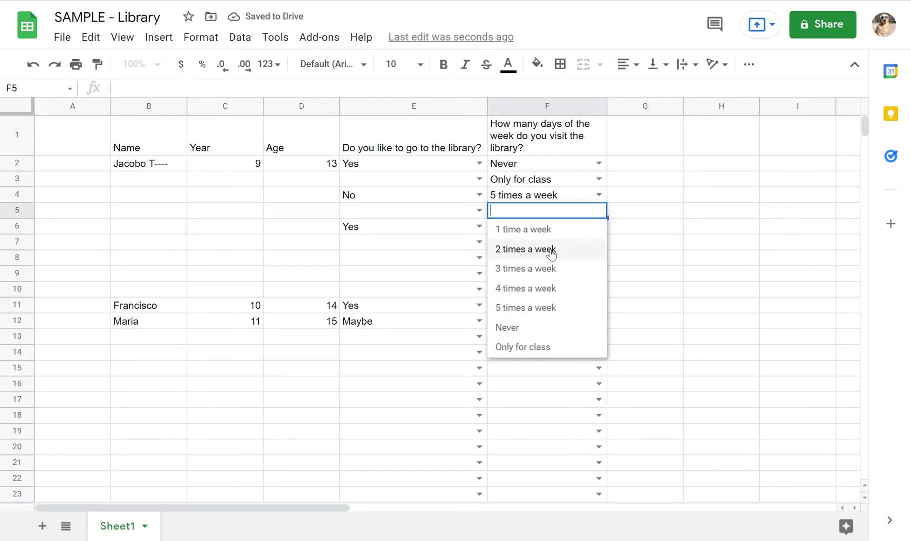
pyautogui.click(544, 344)
pyautogui.click(598, 257)
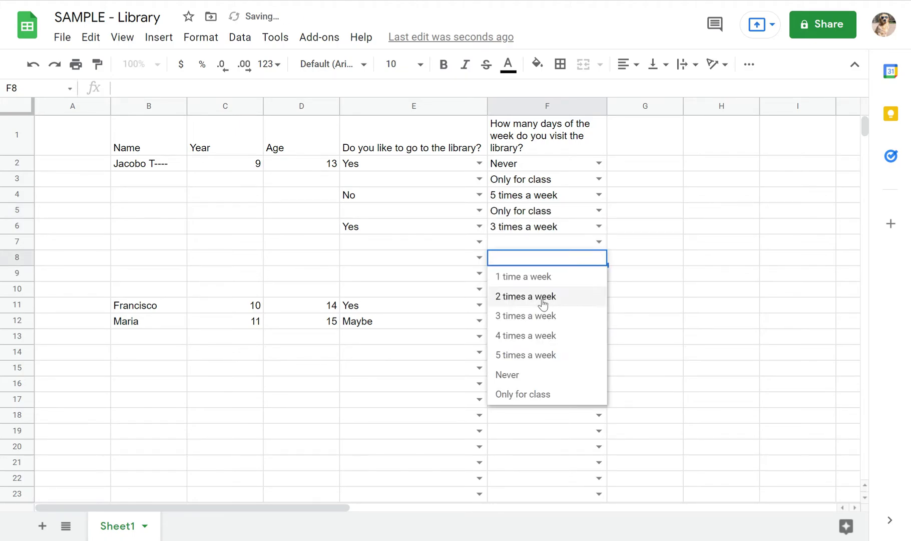
pyautogui.click(696, 264)
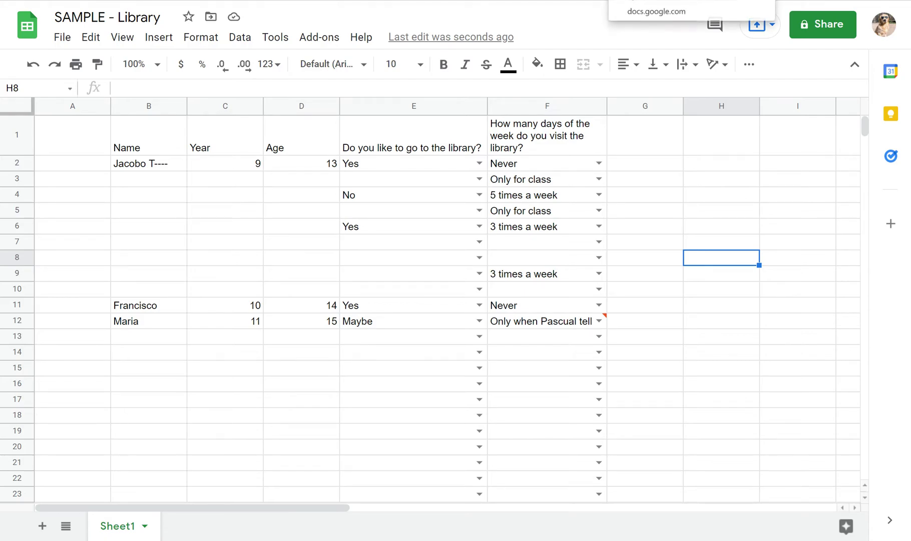
# - Check question I1 in the LTSM library responses spreadsheet and enter "Do you like the books the school has to offer?" in G1 of the sample sheet
pyautogui.click(646, 1)
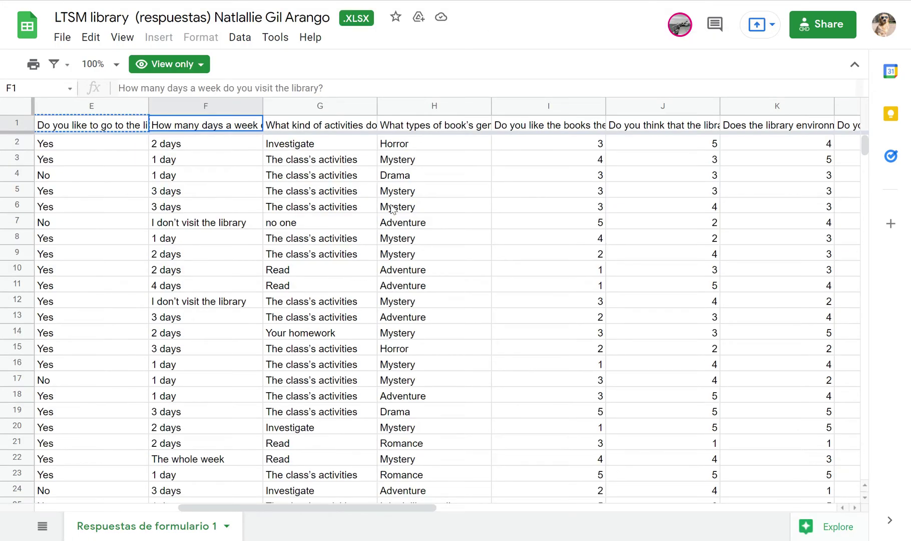
pyautogui.hscroll(1, 392, 208)
pyautogui.click(429, 128)
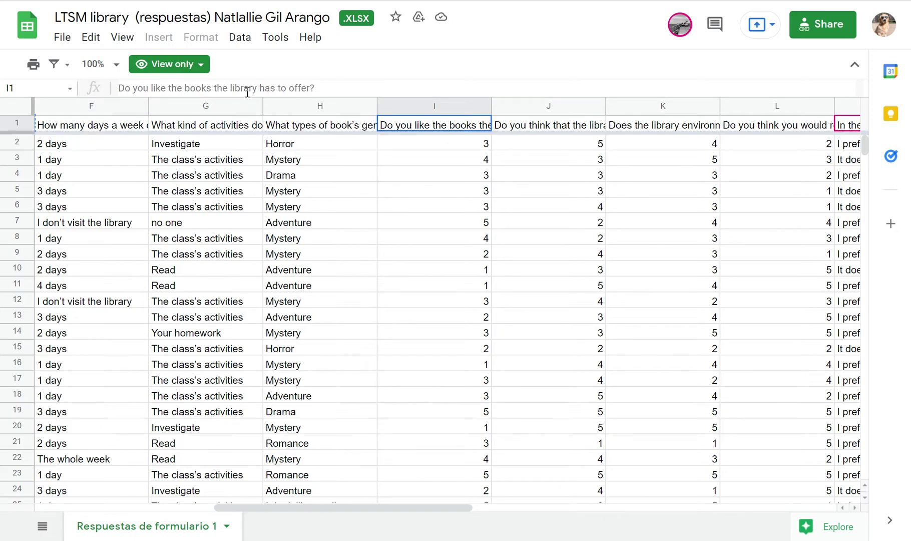
pyautogui.scroll(-2, 412, 244)
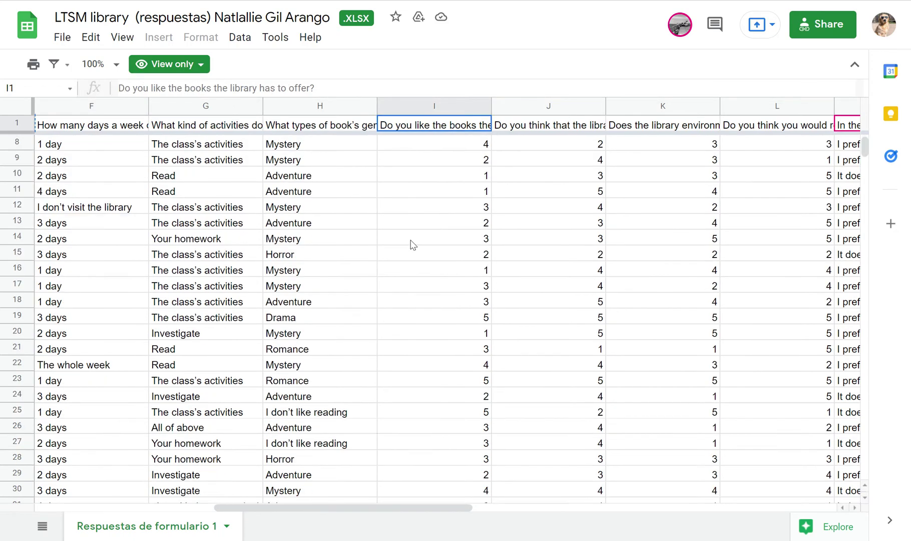
pyautogui.scroll(2, 412, 244)
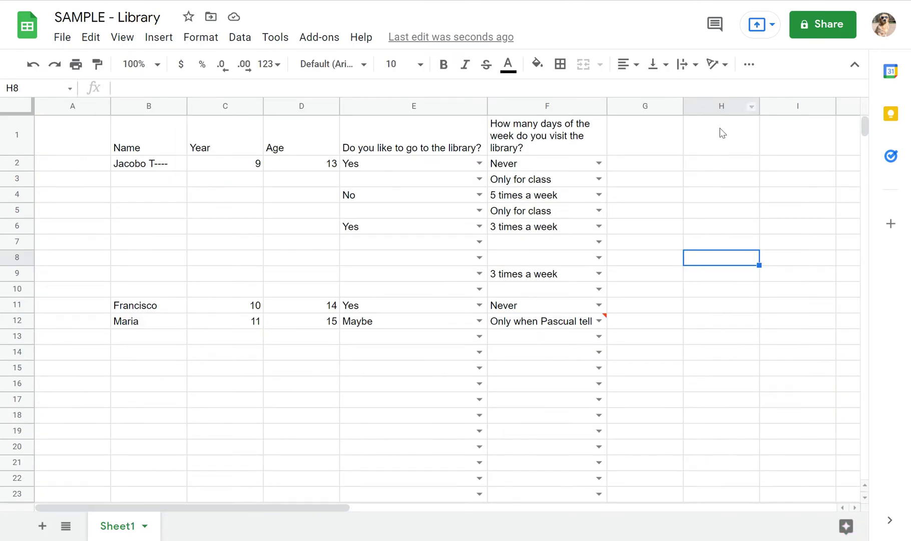
pyautogui.click(643, 135)
pyautogui.click(519, 90)
pyautogui.write('Do you like the books the school has ')
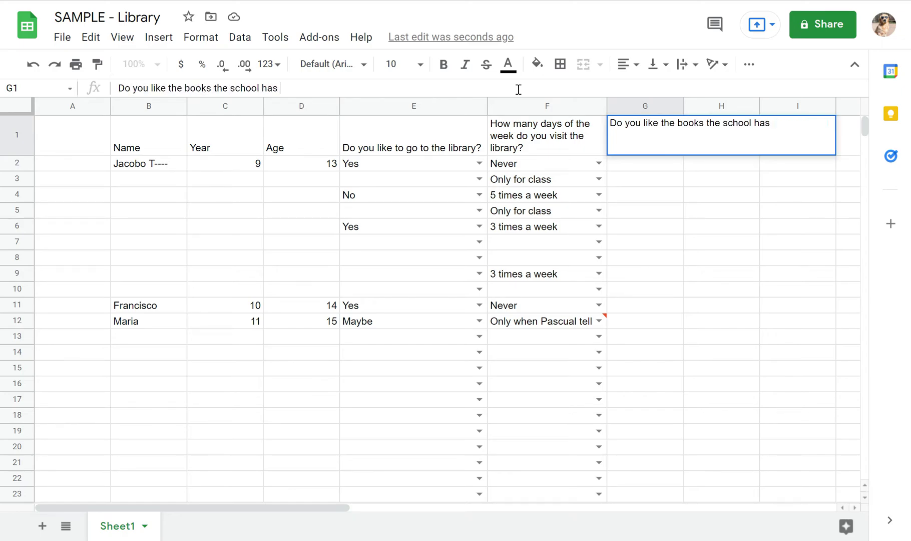
pyautogui.write('to offer:')
pyautogui.click(657, 172)
# - Enter the rating values 1, 2, 3, 4 and 5 in G100 through G104, beside the other answer lists
pyautogui.scroll(-20, 657, 172)
pyautogui.scroll(4, 655, 170)
pyautogui.click(633, 298)
pyautogui.write('1')
pyautogui.press('Return')
pyautogui.write('2')
pyautogui.press('Return')
pyautogui.write('3')
pyautogui.press('Return')
pyautogui.write('4')
pyautogui.press('Return')
pyautogui.write('5')
pyautogui.press('Return')
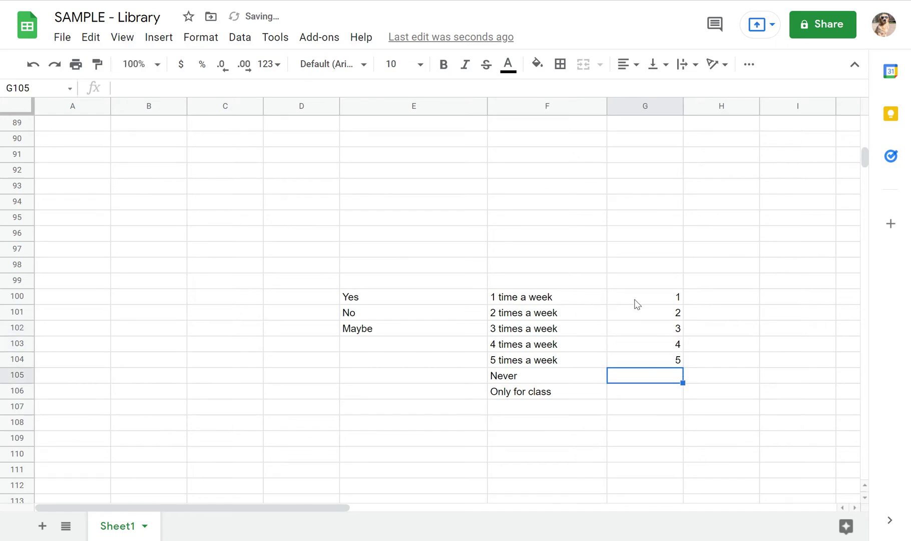
# - Try wording the first two ratings as "1 - Not Really" in G100 and "2 - Some of them" in G101
pyautogui.click(651, 299)
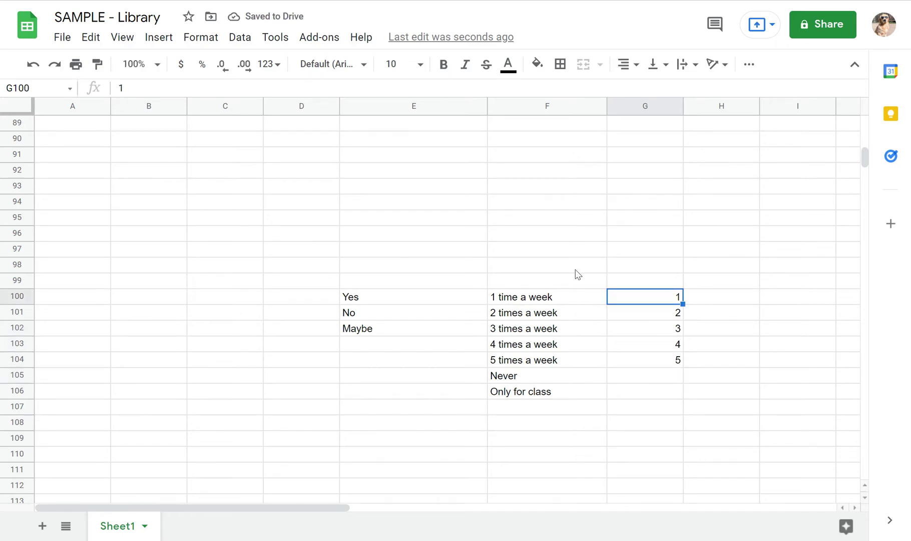
pyautogui.click(286, 87)
pyautogui.write('- Not Really')
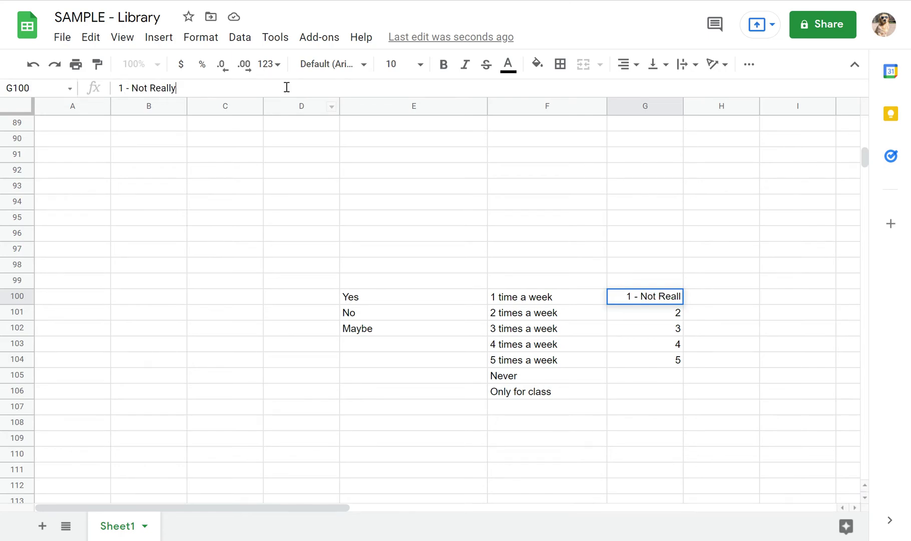
pyautogui.press('Return')
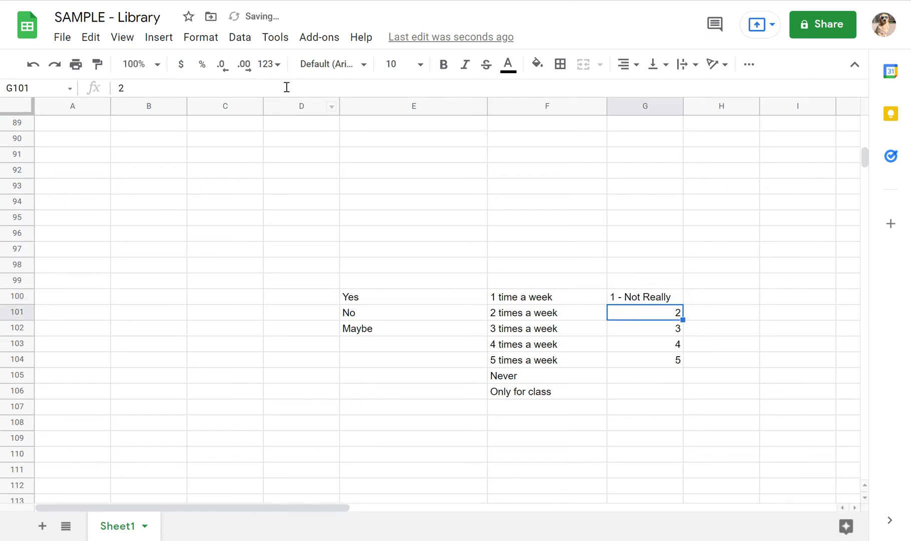
pyautogui.click(149, 81)
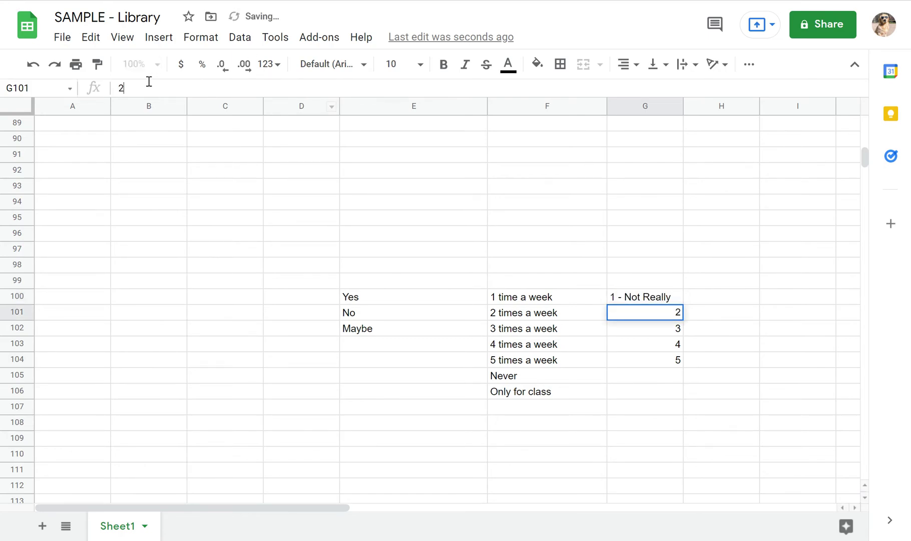
pyautogui.write('- Some of them')
pyautogui.press('Return')
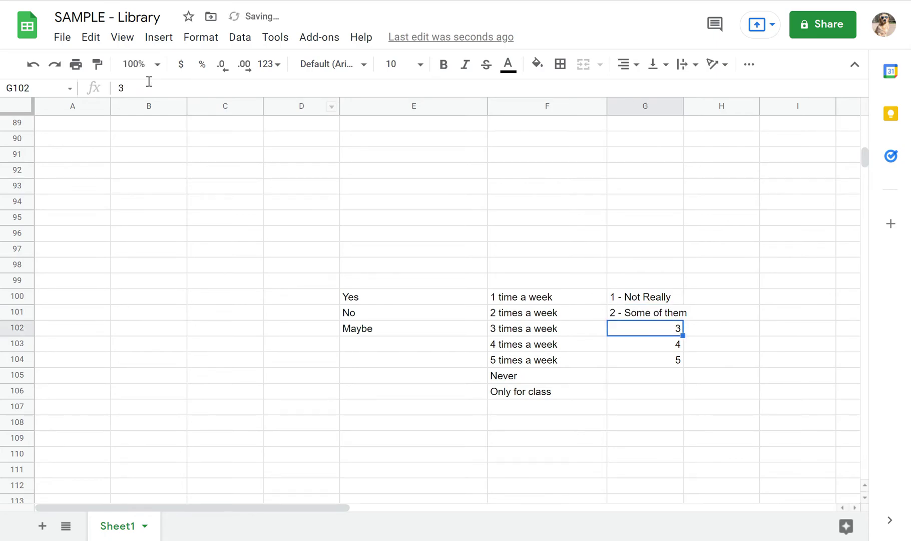
# - Try adding the label "English B" after the 3 in G102, deleting the wording behind the dash
pyautogui.click(160, 86)
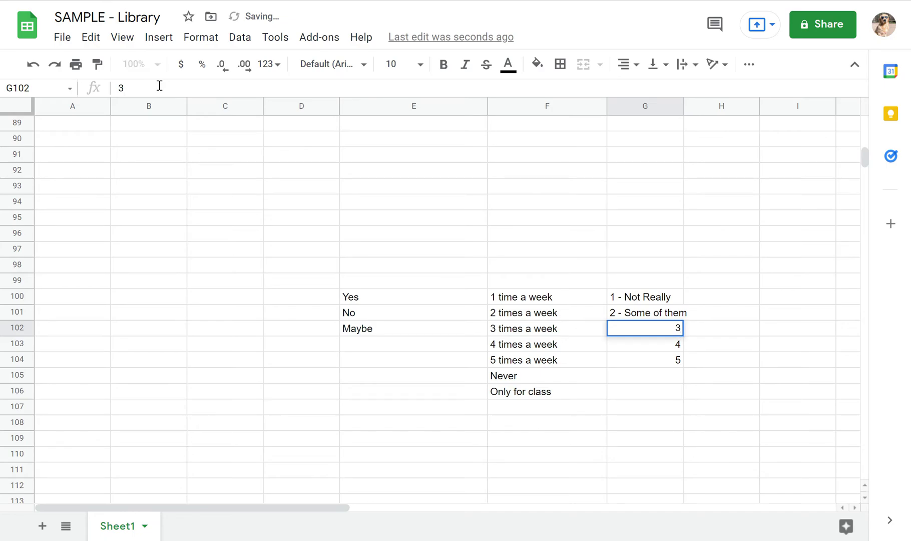
pyautogui.write('- English B')
pyautogui.press('BackSpace')
pyautogui.press('BackSpace')
pyautogui.press('BackSpace')
pyautogui.press('BackSpace')
pyautogui.press('BackSpace')
pyautogui.press('BackSpace')
pyautogui.press('BackSpace')
pyautogui.press('BackSpace')
pyautogui.press('BackSpace')
pyautogui.click(647, 302)
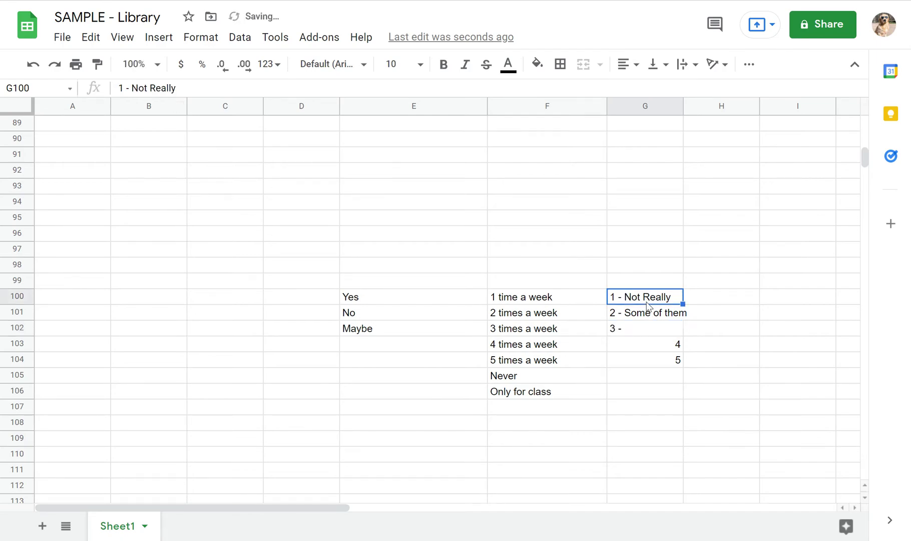
# - Replace the worded ratings in G100:G102 with the plain numbers 1, 2 and 3
pyautogui.moveTo(648, 305); pyautogui.dragTo(678, 328)
pyautogui.write('1')
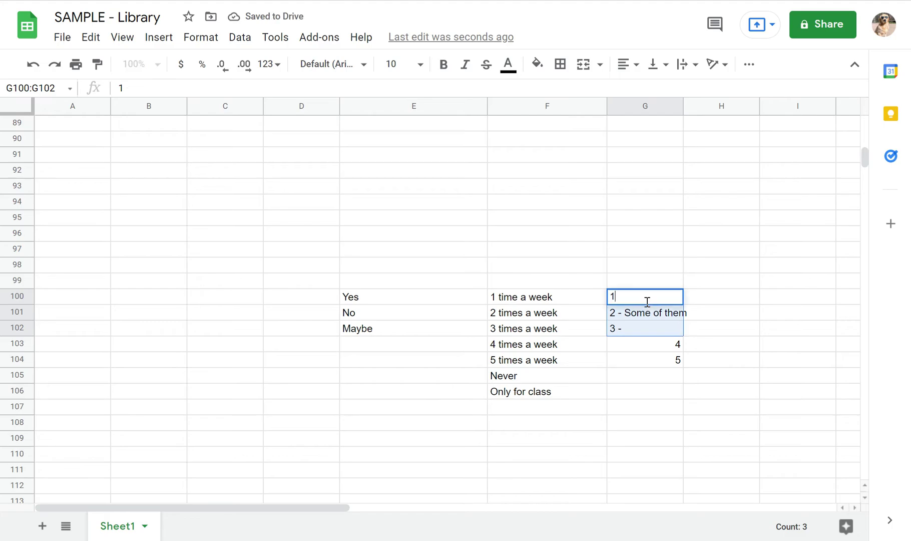
pyautogui.press('Return')
pyautogui.write('2')
pyautogui.press('Return')
pyautogui.write('3')
pyautogui.press('Return')
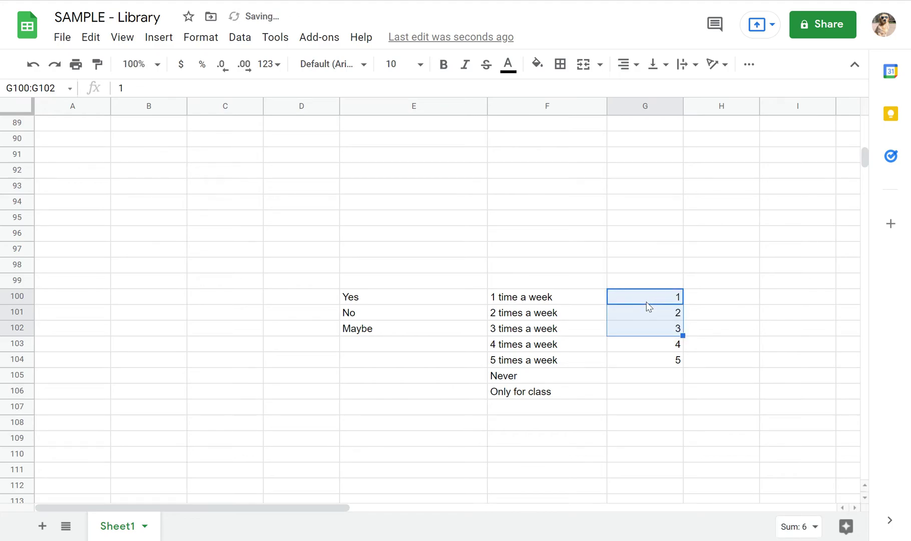
pyautogui.click(647, 302)
# - Select the answer cells G2:G60 under the question about the school's books
pyautogui.scroll(20, 652, 247)
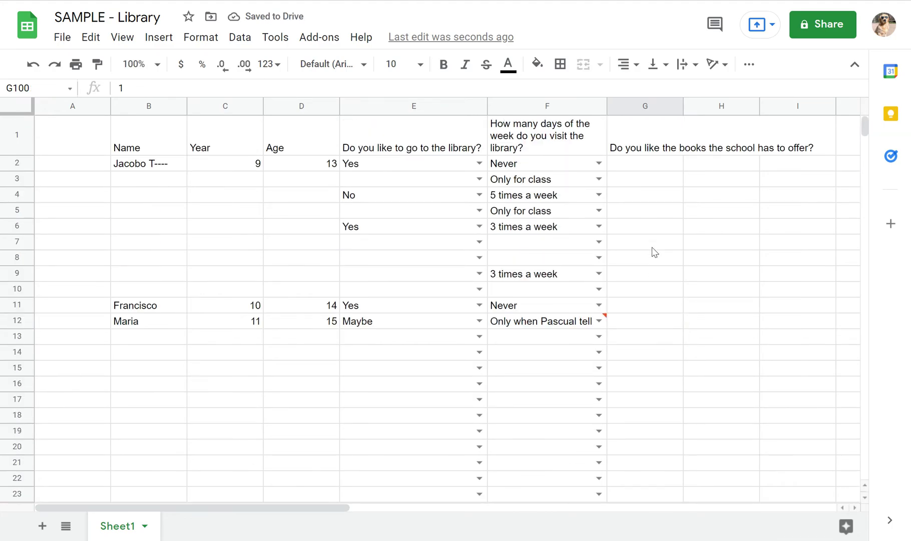
pyautogui.click(640, 172)
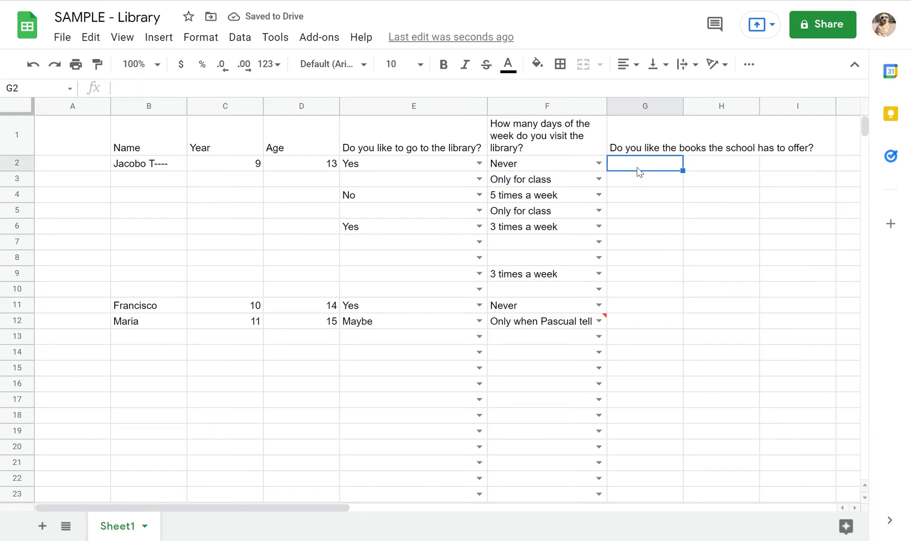
pyautogui.hotkey('shift', 'Down')
pyautogui.hotkey('shift', 'Down')
pyautogui.hotkey('shift', 'Down')
pyautogui.hotkey('shift', 'Down')
pyautogui.hotkey('shift', 'Down')
pyautogui.hotkey('shift', 'Down')
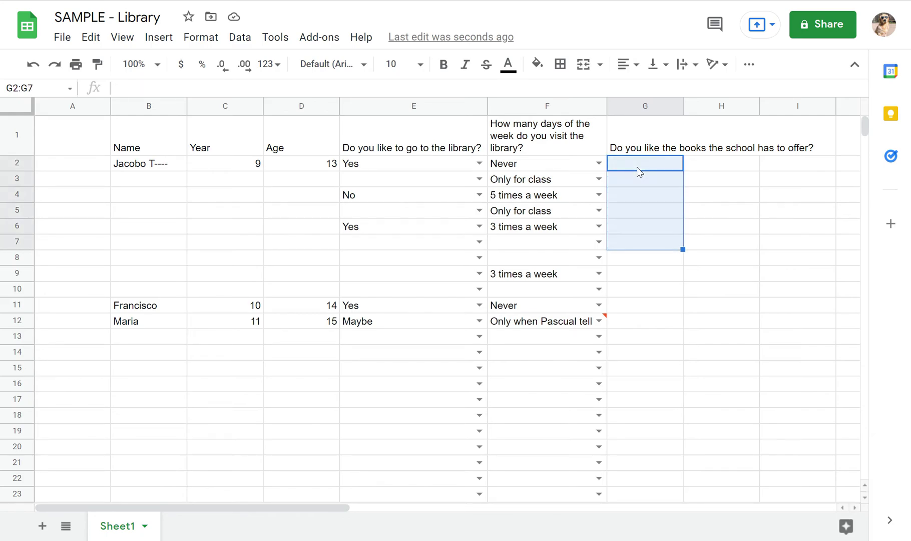
pyautogui.hotkey('shift', 'Down')
pyautogui.hotkey('shift', 'Down')
pyautogui.hotkey('shift', 'Down')
pyautogui.hotkey('shift', 'Down')
pyautogui.hotkey('shift', 'Down')
pyautogui.hotkey('shift', 'Down')
pyautogui.hotkey('shift', 'Down')
pyautogui.hotkey('shift', 'Down')
pyautogui.hotkey('shift', 'Down')
pyautogui.hotkey('shift', 'Down')
pyautogui.hotkey('shift', 'Down')
pyautogui.hotkey('shift', 'Down')
pyautogui.hotkey('shift', 'Down')
pyautogui.hotkey('shift', 'Down')
pyautogui.hotkey('shift', 'Down')
pyautogui.hotkey('shift', 'Down')
pyautogui.hotkey('shift', 'Down')
pyautogui.hotkey('shift', 'Down')
pyautogui.hotkey('shift', 'Down')
pyautogui.hotkey('shift', 'Down')
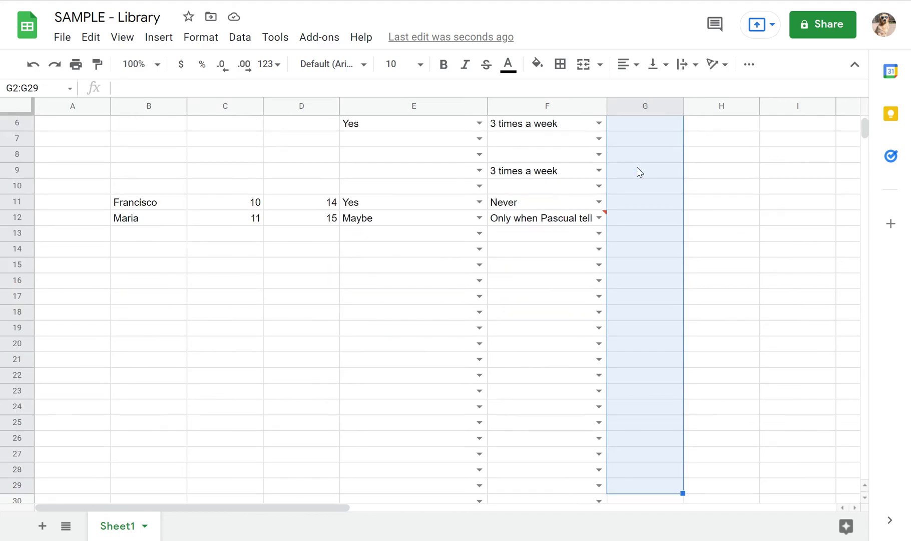
pyautogui.hotkey('shift', 'Down')
pyautogui.hotkey('shift', 'Down')
pyautogui.hotkey('shift', 'Down')
pyautogui.hotkey('shift', 'Down')
pyautogui.hotkey('shift', 'Down')
pyautogui.hotkey('shift', 'Down')
pyautogui.hotkey('shift', 'Down')
pyautogui.hotkey('shift', 'Down')
pyautogui.hotkey('shift', 'Down')
pyautogui.hotkey('shift', 'Down')
pyautogui.hotkey('shift', 'Down')
pyautogui.hotkey('shift', 'Down')
pyautogui.hotkey('shift', 'Down')
pyautogui.hotkey('shift', 'Down')
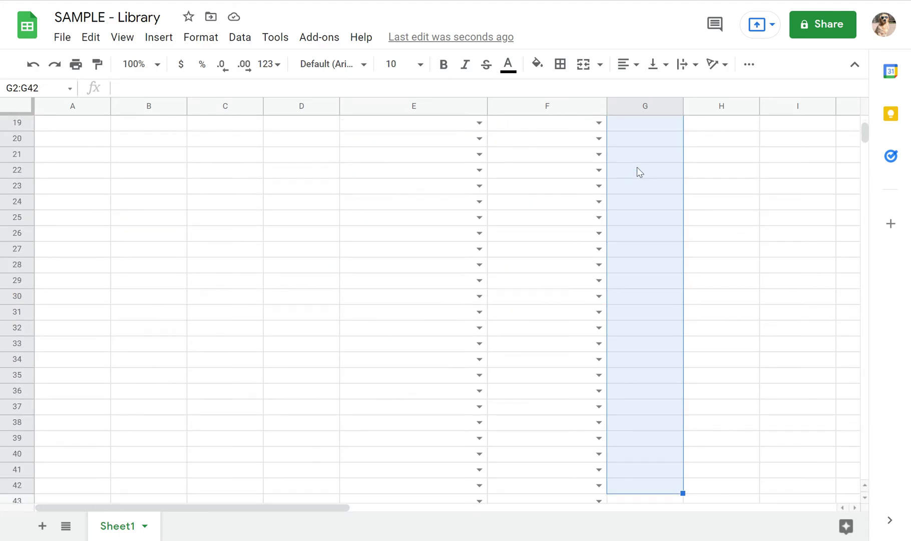
pyautogui.hotkey('shift', 'Down')
pyautogui.hotkey('shift', 'Down')
pyautogui.hotkey('shift', 'Down')
pyautogui.hotkey('shift', 'Down')
pyautogui.hotkey('shift', 'Down')
pyautogui.hotkey('shift', 'Down')
pyautogui.hotkey('shift', 'Down')
pyautogui.hotkey('shift', 'Down')
pyautogui.hotkey('shift', 'Down')
pyautogui.hotkey('shift', 'Down')
pyautogui.hotkey('shift', 'Down')
pyautogui.hotkey('shift', 'Down')
pyautogui.hotkey('shift', 'Down')
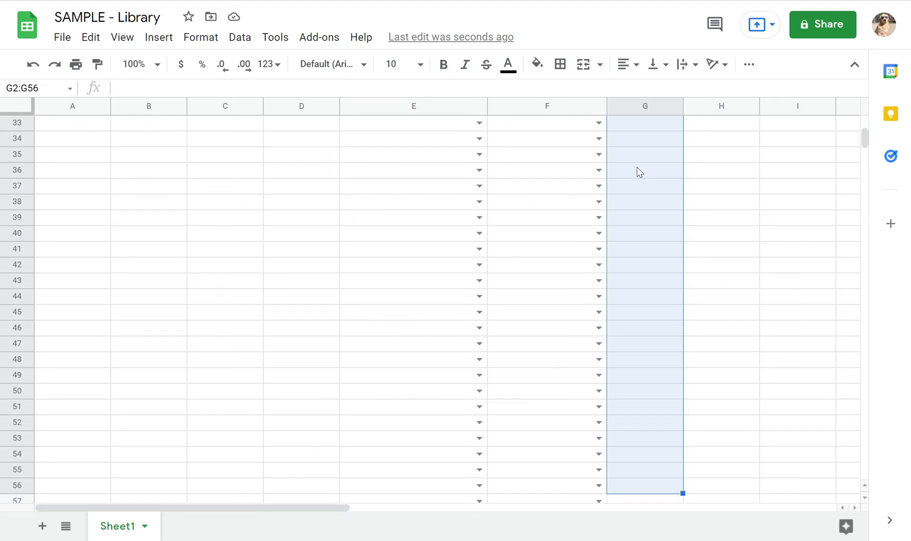
pyautogui.hotkey('shift', 'Down')
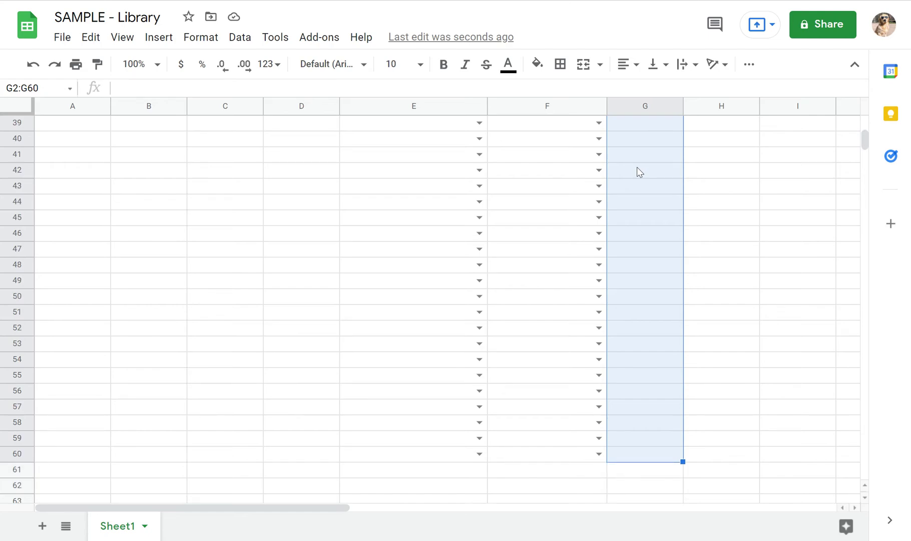
# - Start a data validation rule for G2:G60, trying List of items as the criteria and switching back to List from a range
pyautogui.click(237, 45)
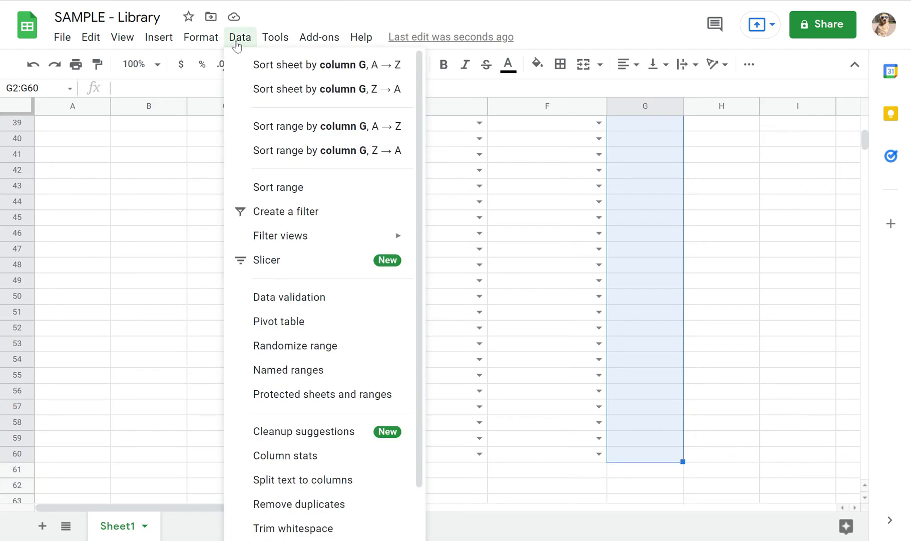
pyautogui.click(290, 300)
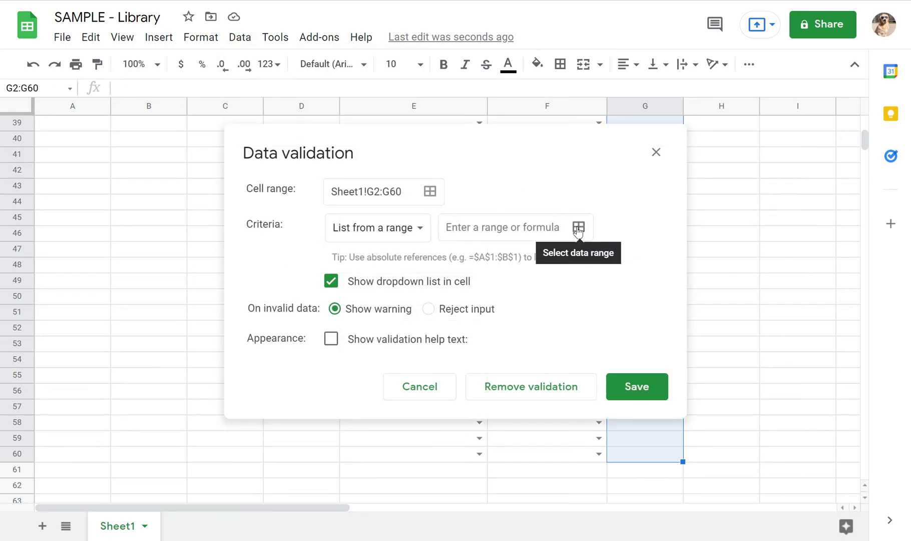
pyautogui.click(415, 227)
pyautogui.click(399, 259)
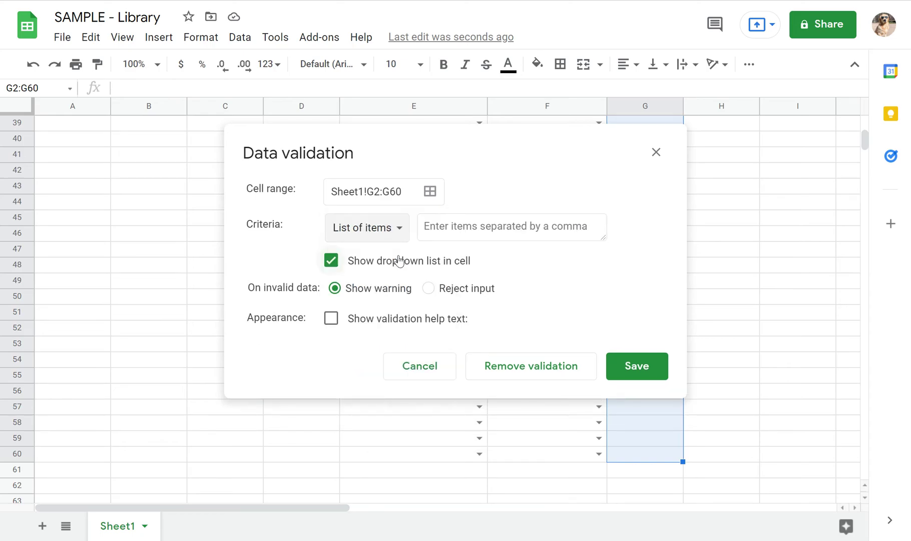
pyautogui.click(468, 223)
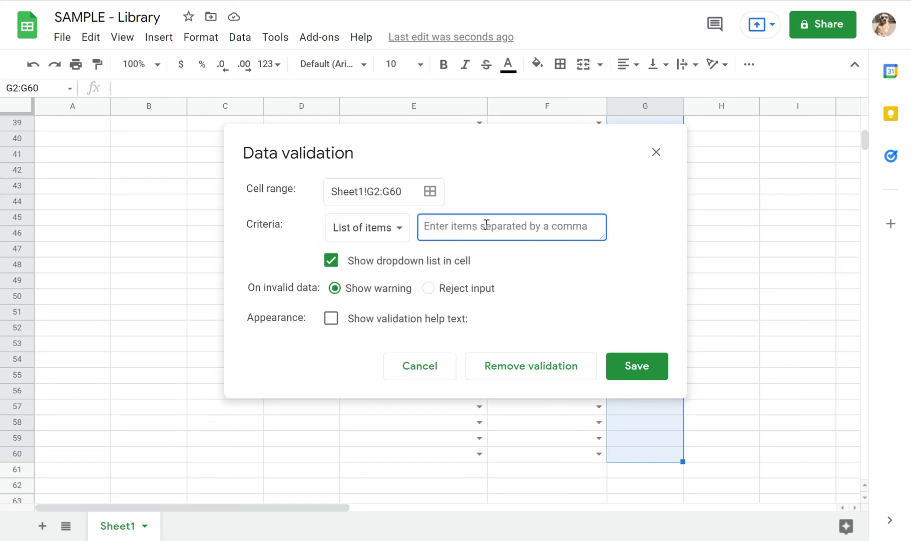
pyautogui.click(365, 234)
pyautogui.click(375, 204)
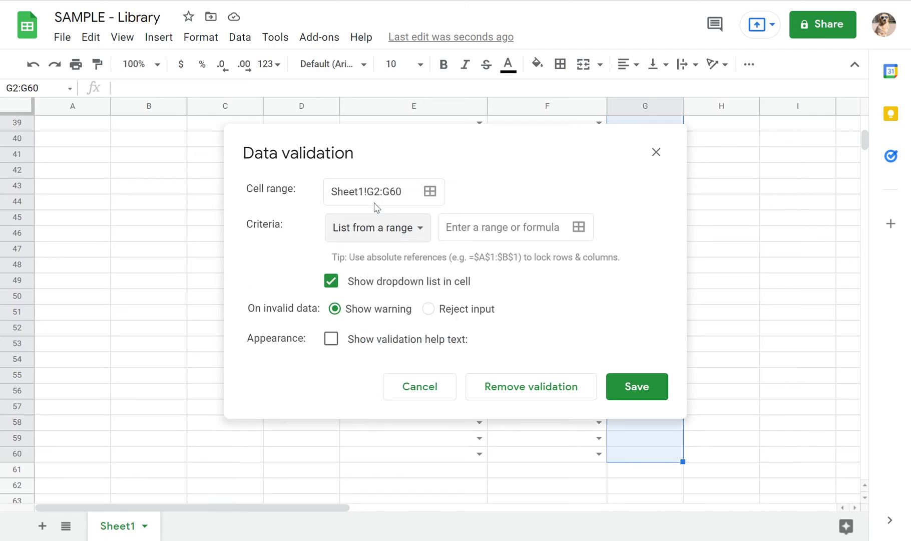
# - Use the 1–5 ratings in G100:G104 as the dropdown source for G2:G60 and save the validation rule
pyautogui.scroll(-5, 722, 315)
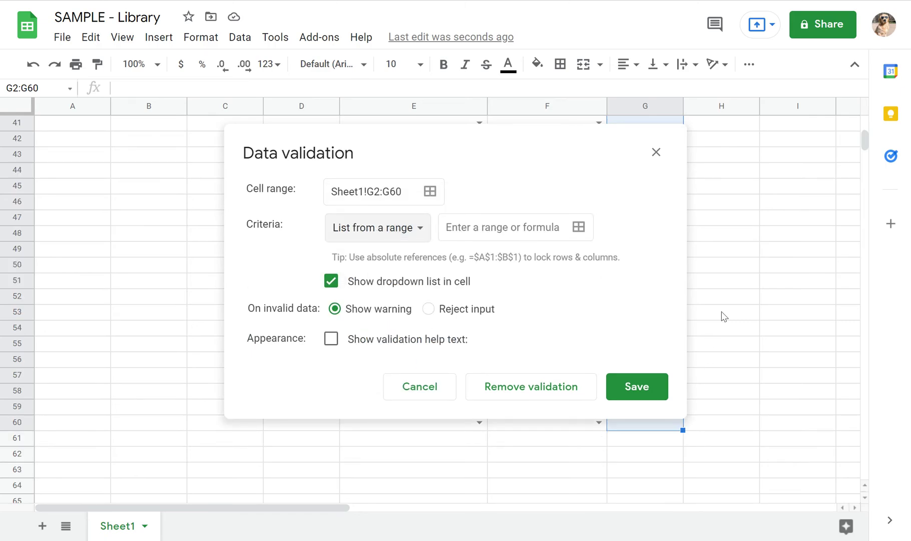
pyautogui.scroll(-8, 722, 316)
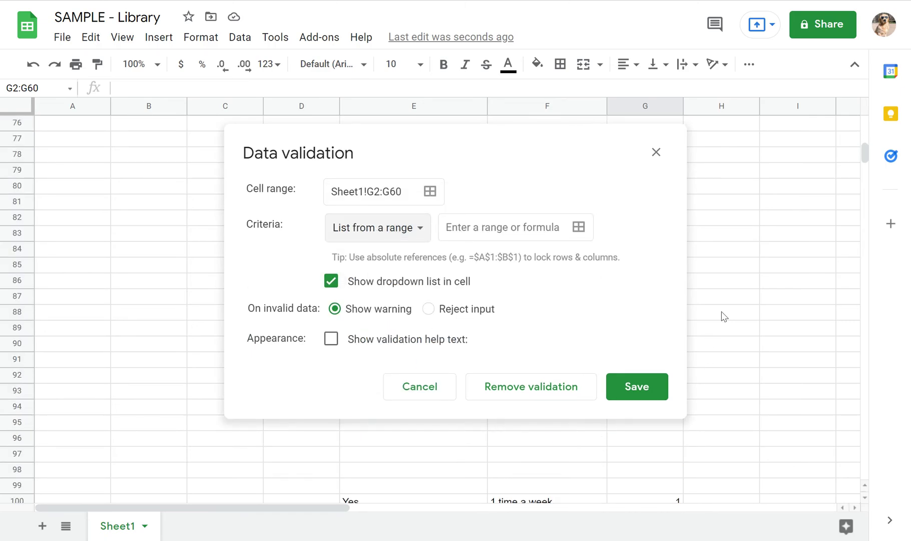
pyautogui.scroll(-2, 724, 315)
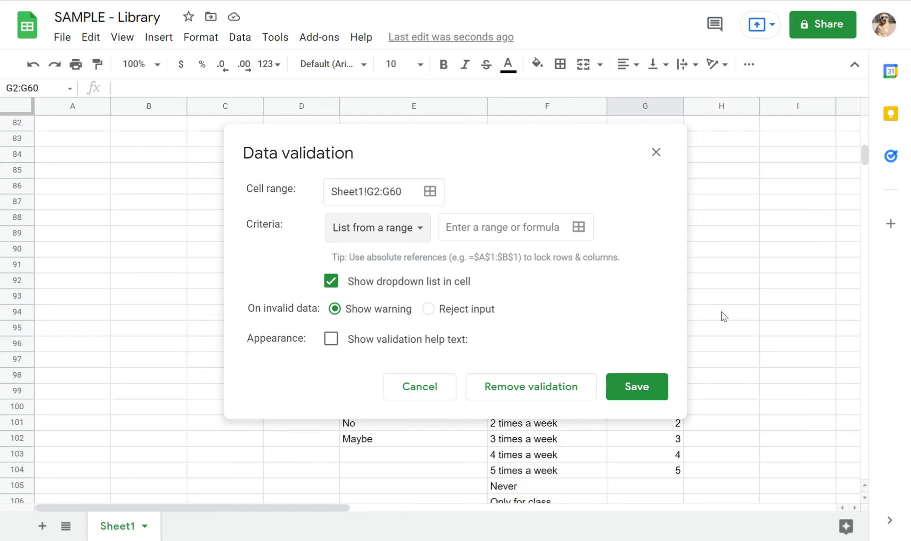
pyautogui.click(524, 225)
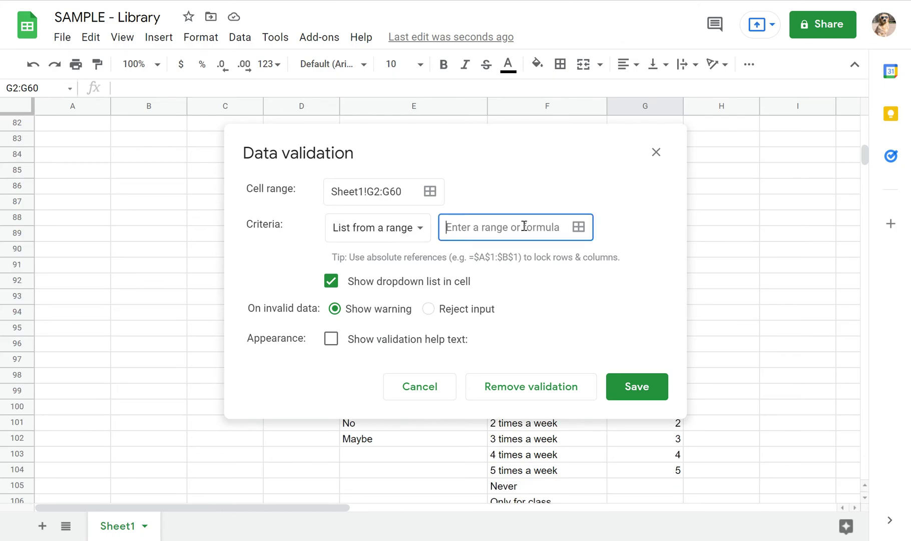
pyautogui.click(578, 227)
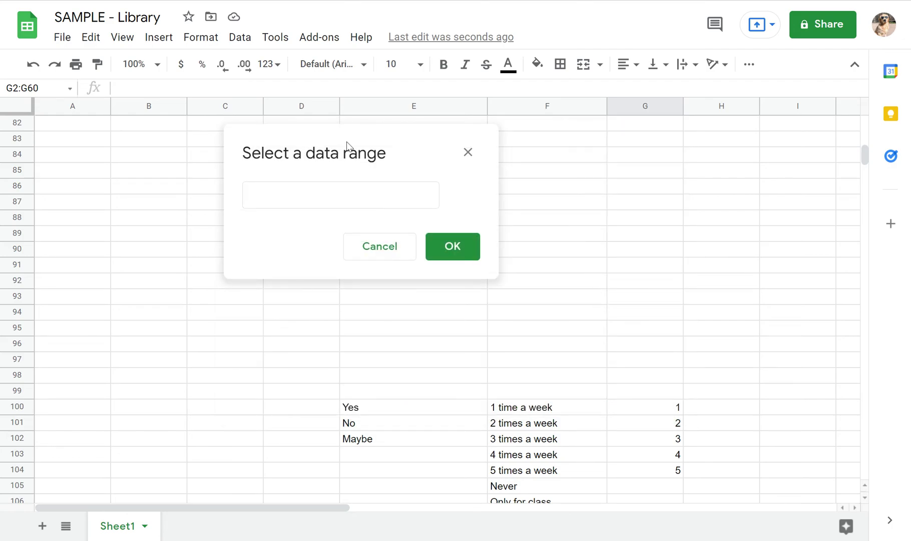
pyautogui.click(331, 191)
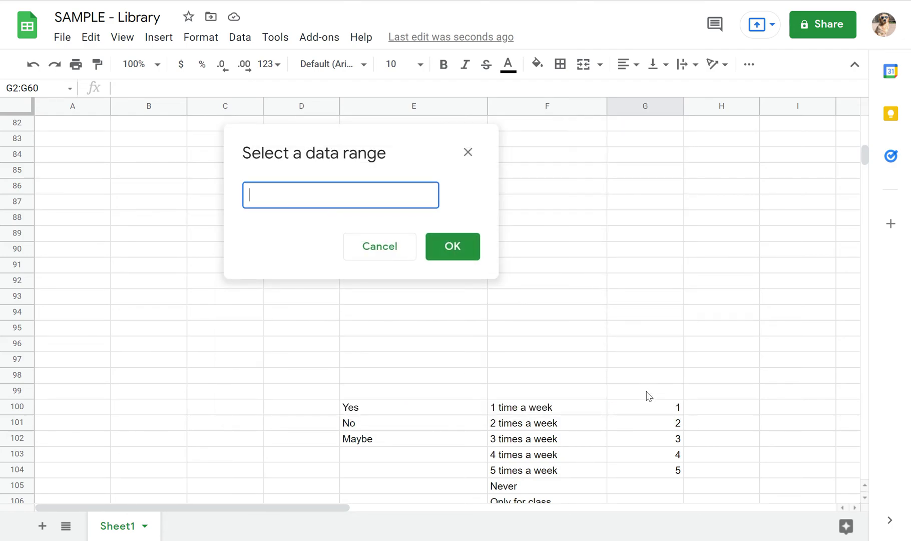
pyautogui.moveTo(647, 409); pyautogui.dragTo(649, 471)
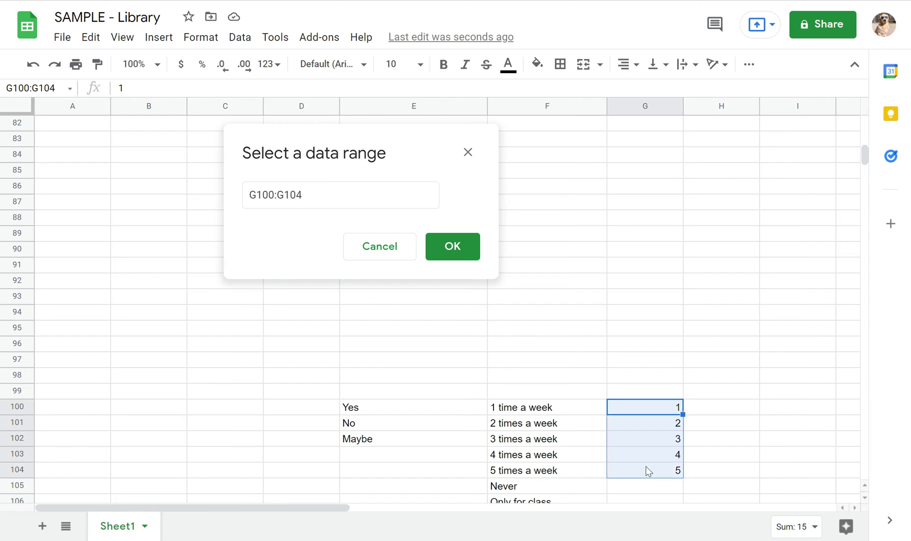
pyautogui.click(452, 247)
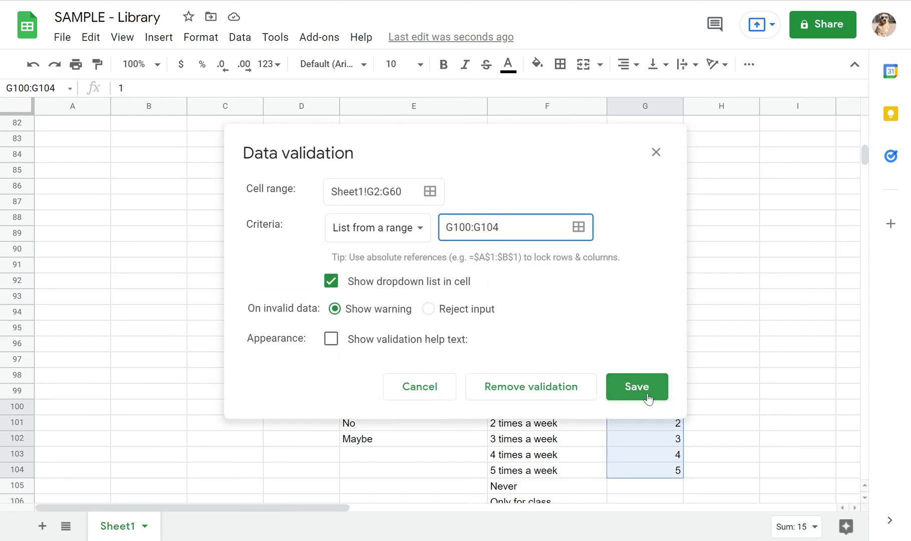
pyautogui.click(643, 394)
# - Choose sample ratings from the new dropdowns under the school books question: 4 in G3 and 3 in G8
pyautogui.scroll(15, 731, 290)
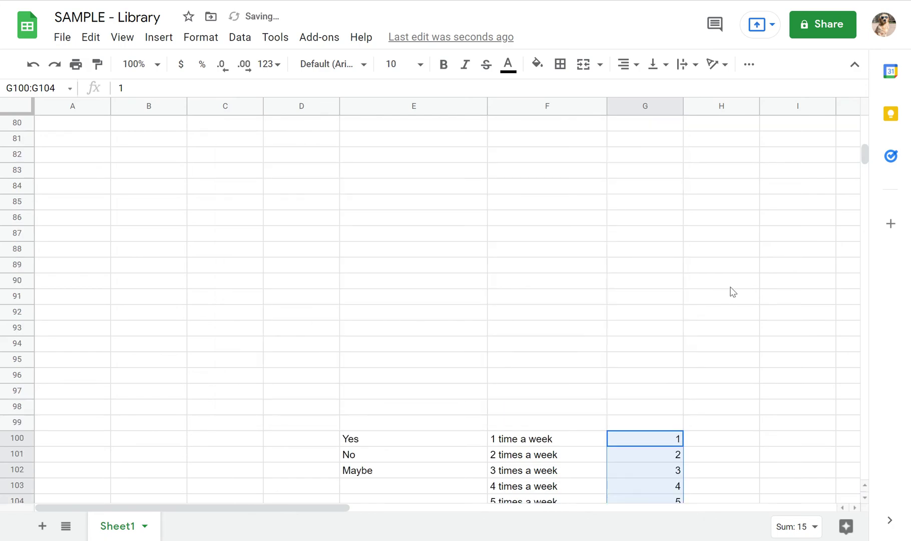
pyautogui.scroll(10, 730, 290)
pyautogui.click(675, 185)
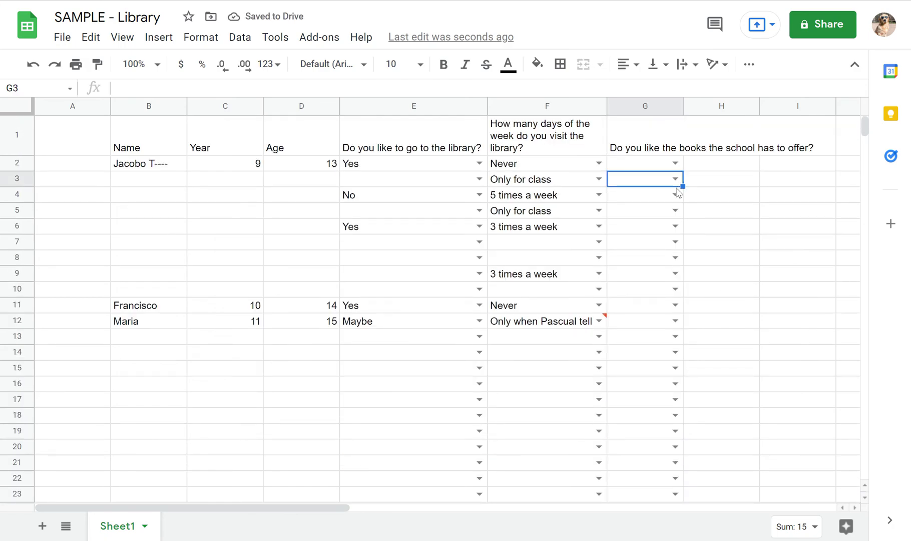
pyautogui.click(676, 180)
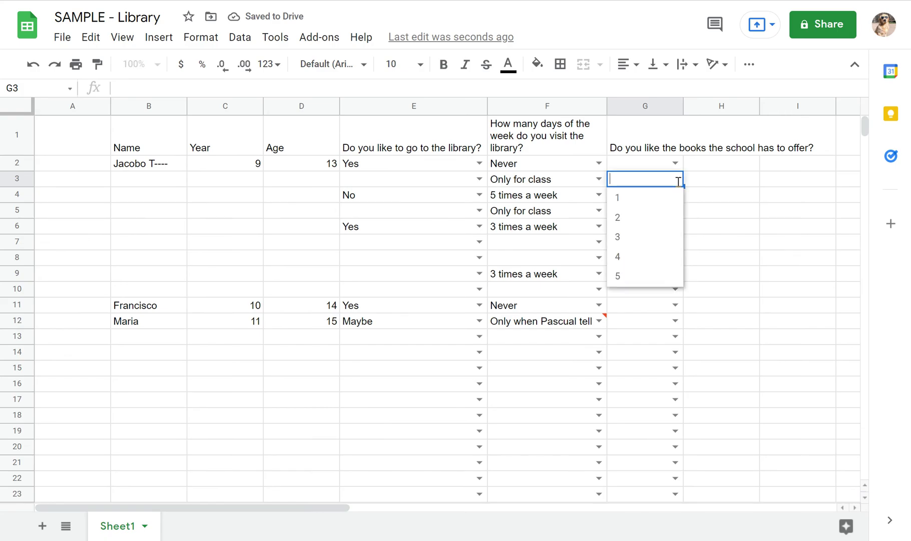
pyautogui.click(633, 257)
pyautogui.click(655, 251)
pyautogui.click(676, 257)
pyautogui.click(643, 321)
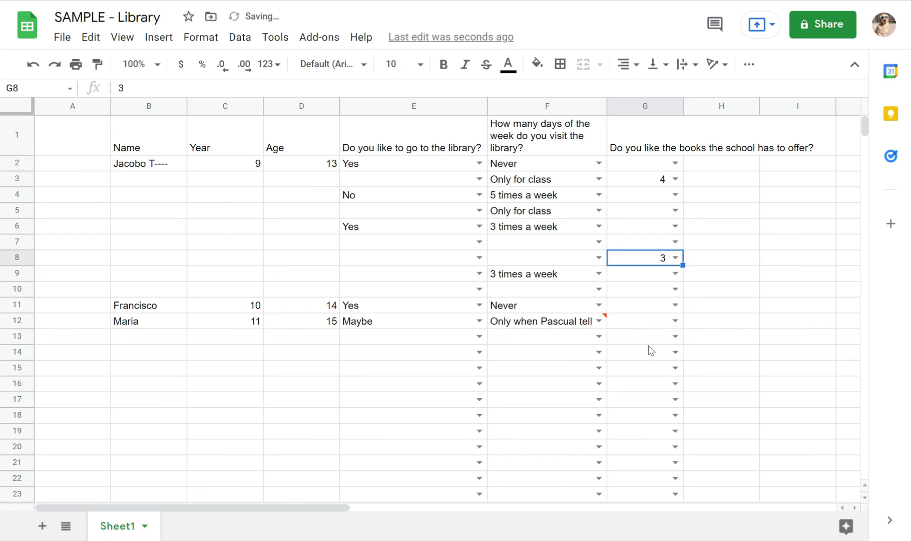
# - Choose the sample book ratings 2 in G14, 1 in G17 and 3 in G19
pyautogui.click(675, 353)
pyautogui.click(646, 389)
pyautogui.click(676, 399)
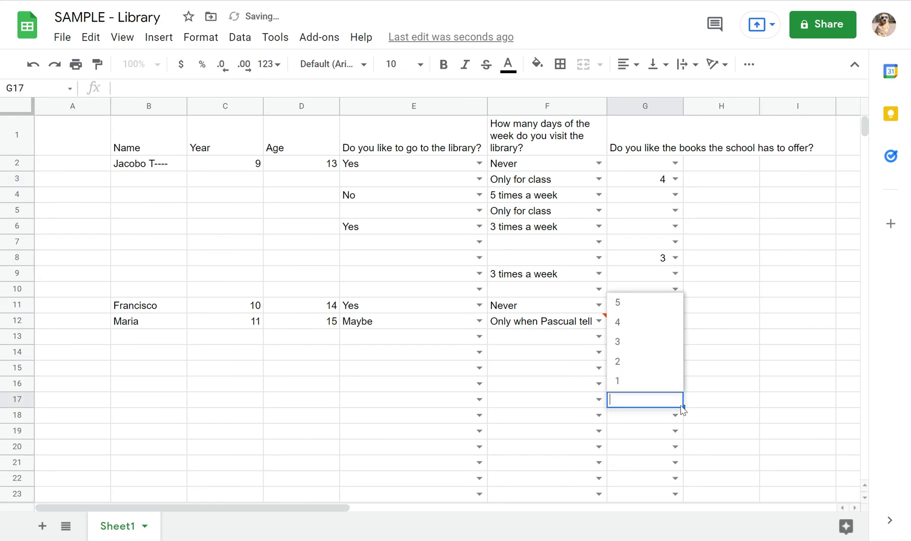
pyautogui.click(639, 389)
pyautogui.click(675, 430)
pyautogui.click(649, 372)
# - Choose the sample book ratings 3 in G25, 4 in G28 and 5 in G31
pyautogui.scroll(-3, 690, 458)
pyautogui.click(676, 359)
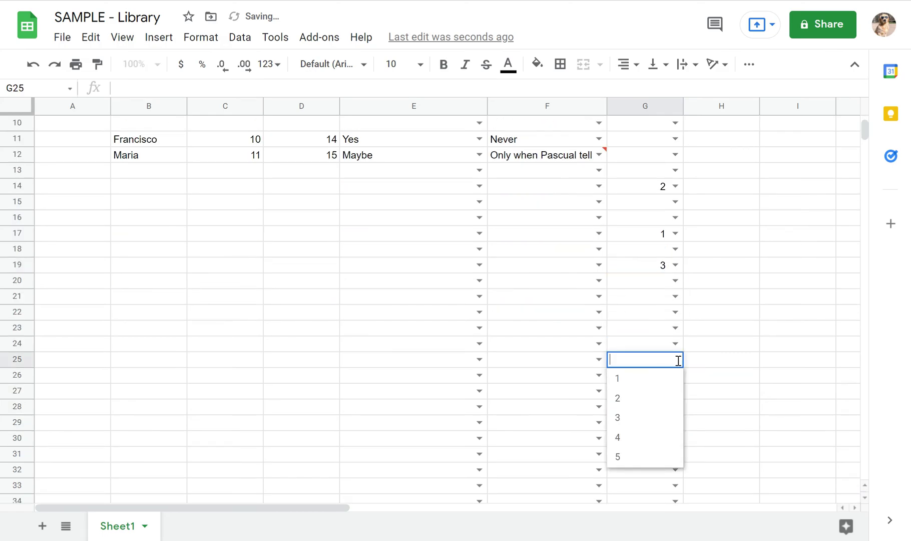
pyautogui.click(637, 419)
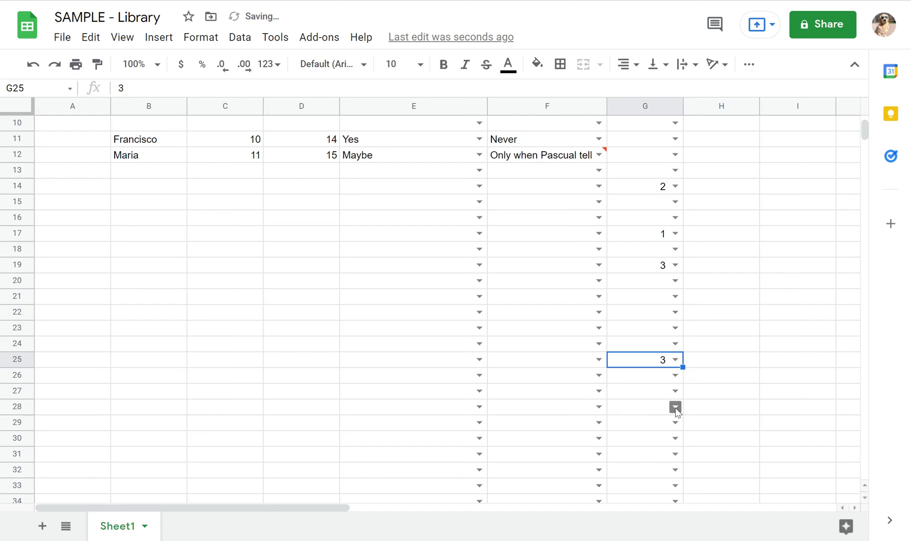
pyautogui.click(675, 406)
pyautogui.click(635, 337)
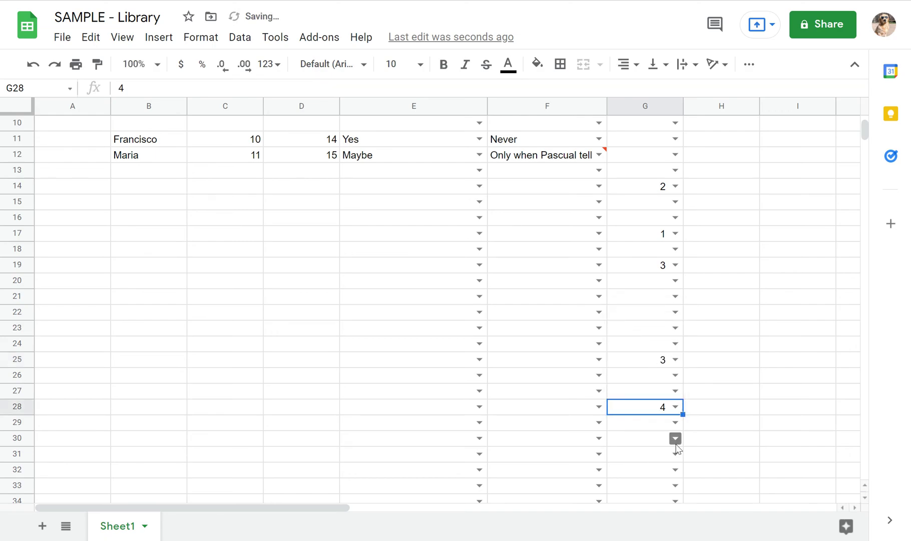
pyautogui.click(675, 453)
pyautogui.click(630, 360)
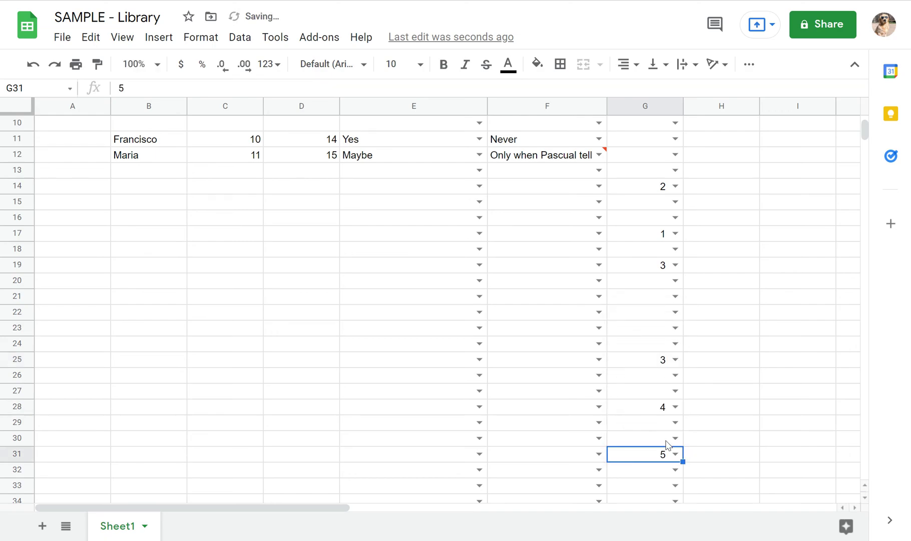
# - Choose the sample book rating 1 in G39 and open the rating choices in G36
pyautogui.scroll(-5, 667, 444)
pyautogui.scroll(-2, 667, 443)
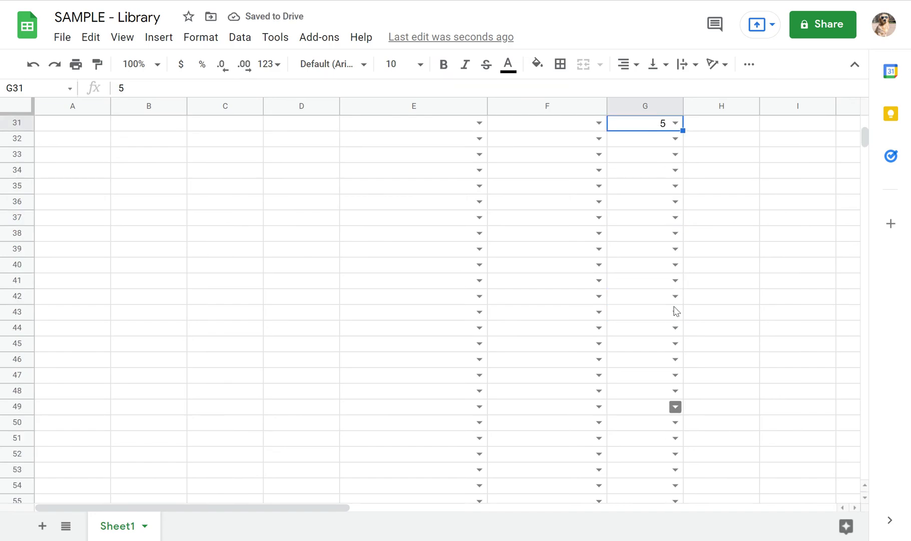
pyautogui.click(676, 249)
pyautogui.click(619, 271)
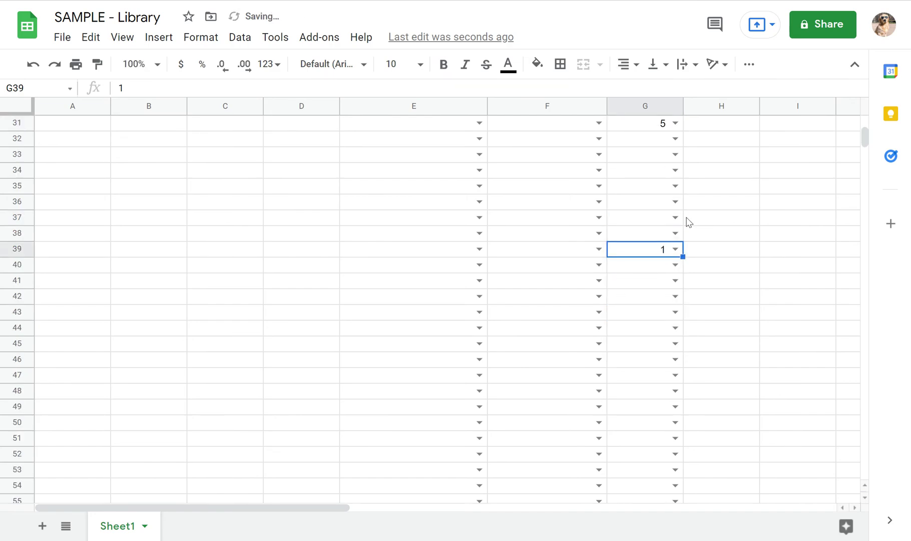
pyautogui.click(676, 201)
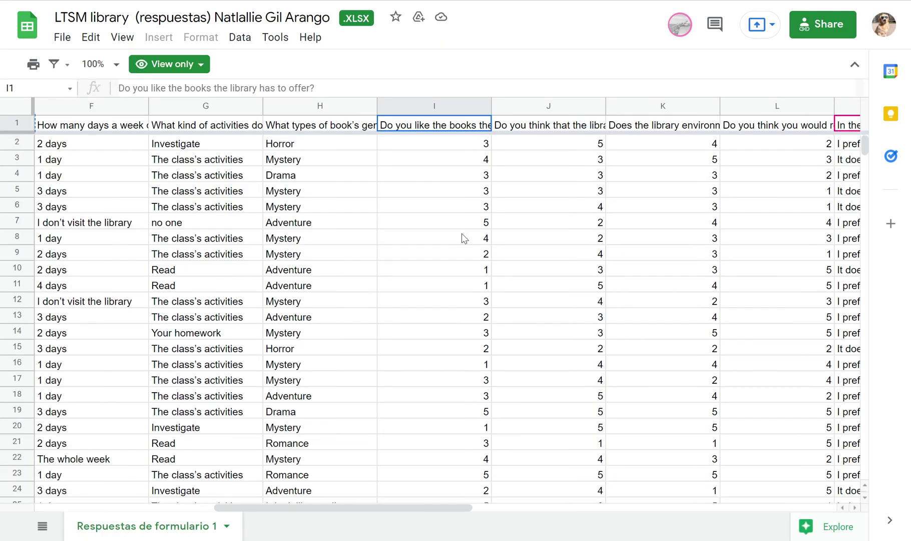
# - Examine the collected student rows in the LTSM library responses spreadsheet, including the book ratings, ages, grades and library visit answers
pyautogui.scroll(-10, 421, 273)
pyautogui.scroll(-15, 421, 272)
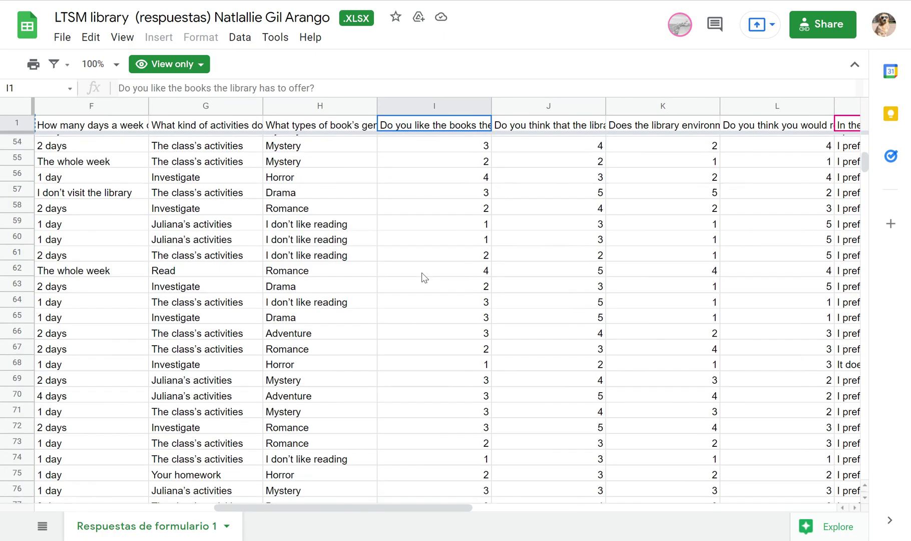
pyautogui.hscroll(-5, 422, 273)
pyautogui.scroll(18, 421, 272)
pyautogui.scroll(8, 422, 273)
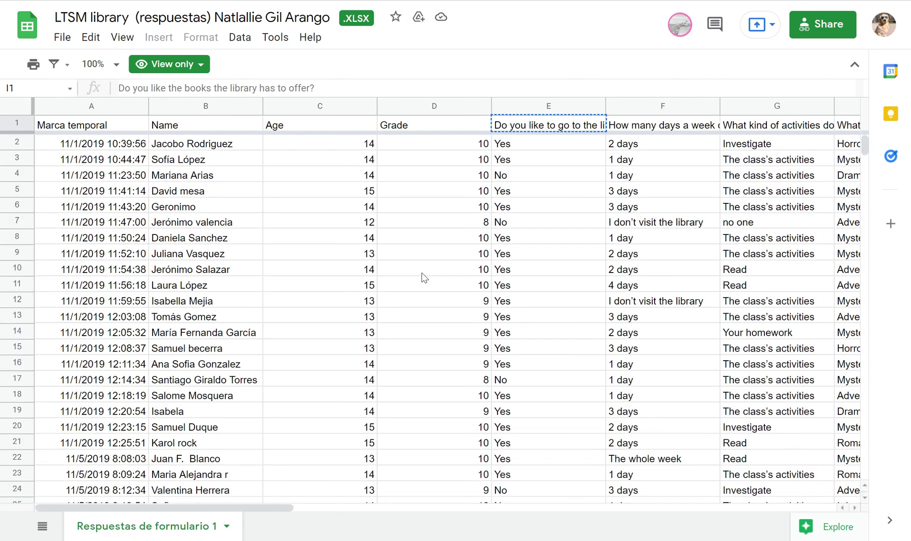
pyautogui.scroll(-14, 421, 273)
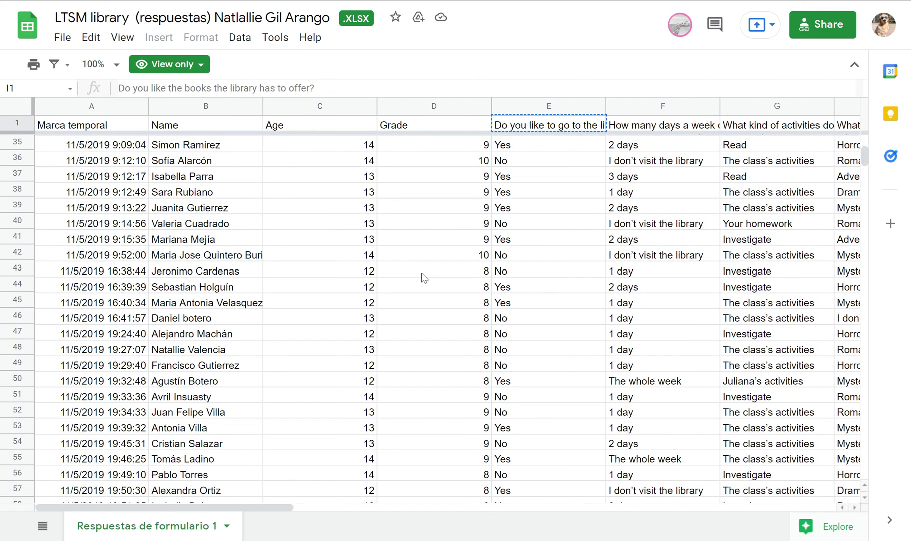
pyautogui.scroll(-7, 421, 272)
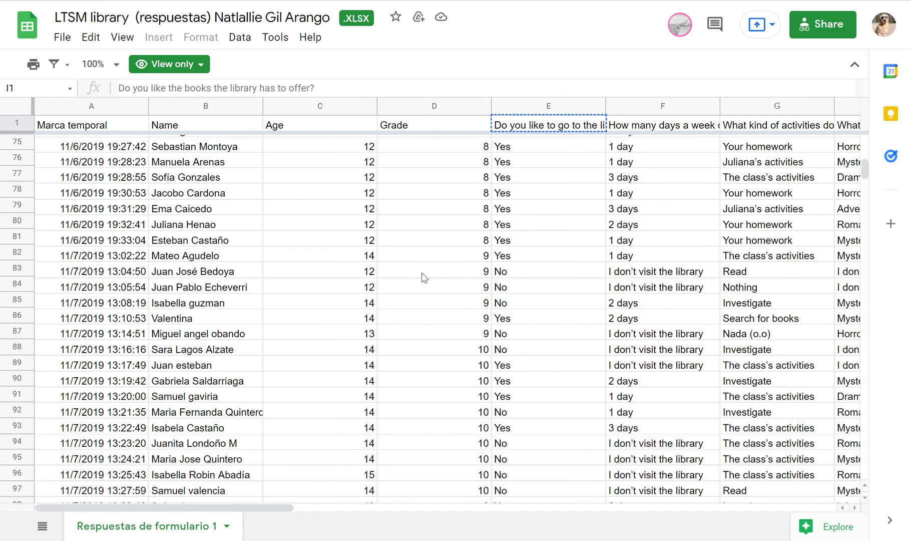
pyautogui.scroll(-2, 421, 273)
pyautogui.scroll(20, 422, 273)
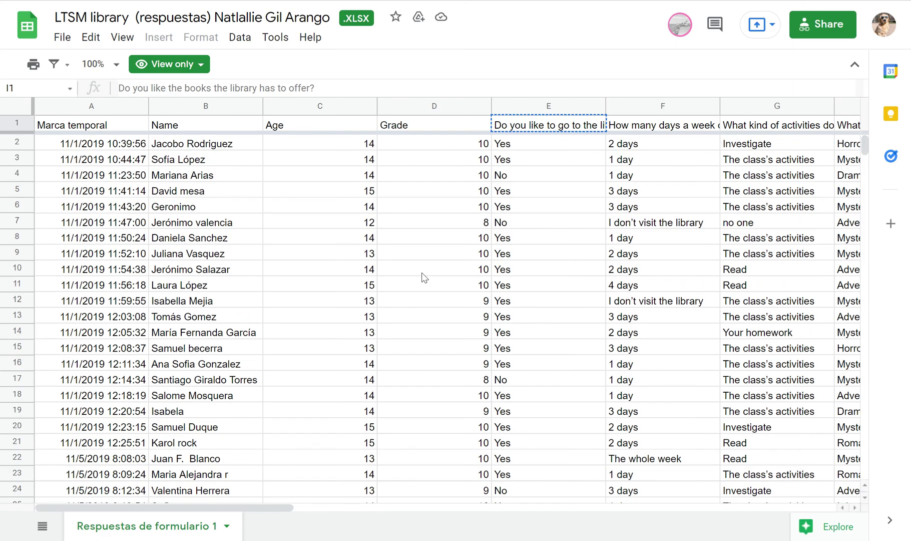
pyautogui.scroll(-20, 422, 273)
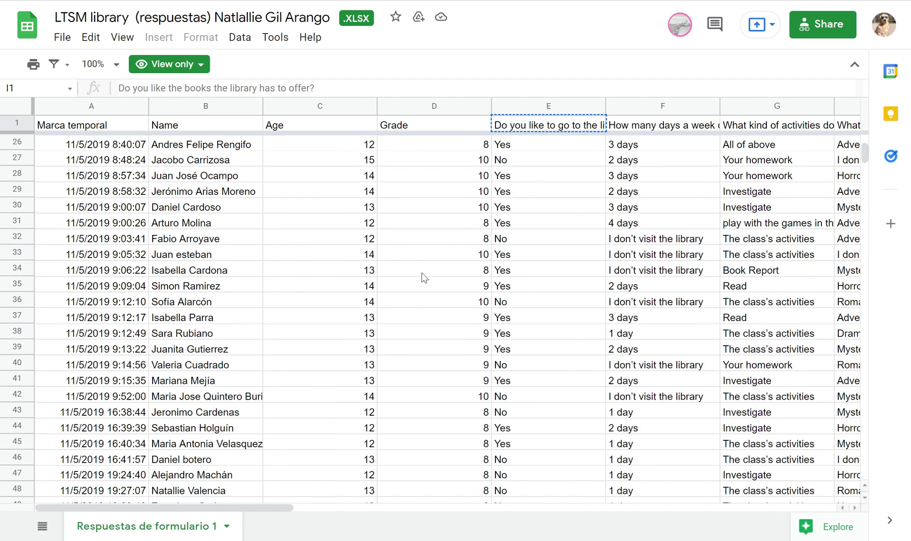
pyautogui.scroll(-3, 421, 273)
pyautogui.scroll(8, 422, 272)
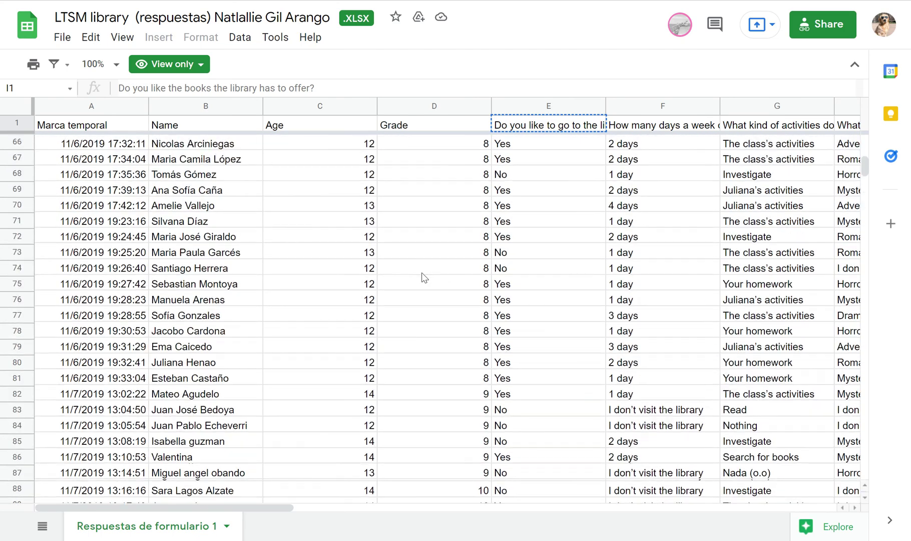
# - Review the response answers across the survey's question columns and return to the first rows of the SAMPLE - Library sheet
pyautogui.hscroll(10, 422, 273)
pyautogui.hscroll(-12, 421, 272)
pyautogui.hscroll(3, 422, 272)
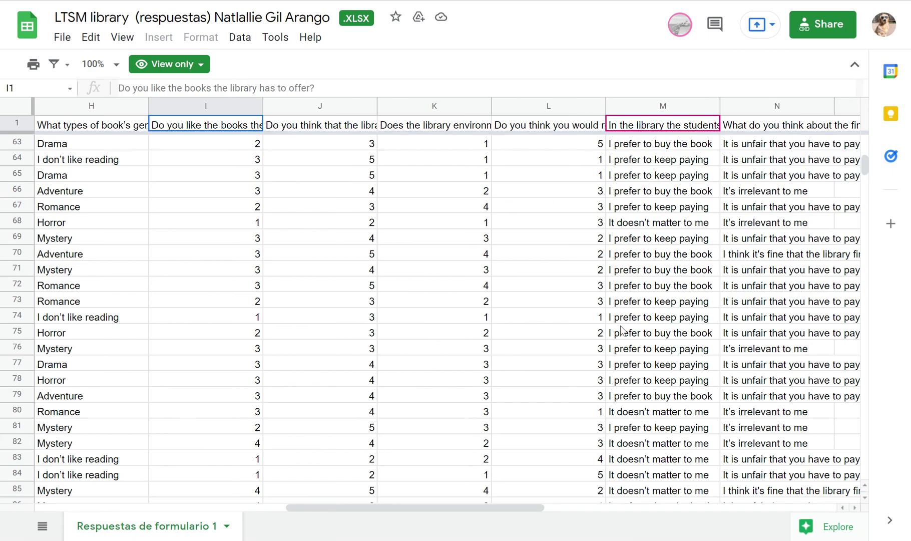
pyautogui.hscroll(-2, 358, 244)
pyautogui.hscroll(5, 358, 244)
pyautogui.hscroll(-10, 358, 244)
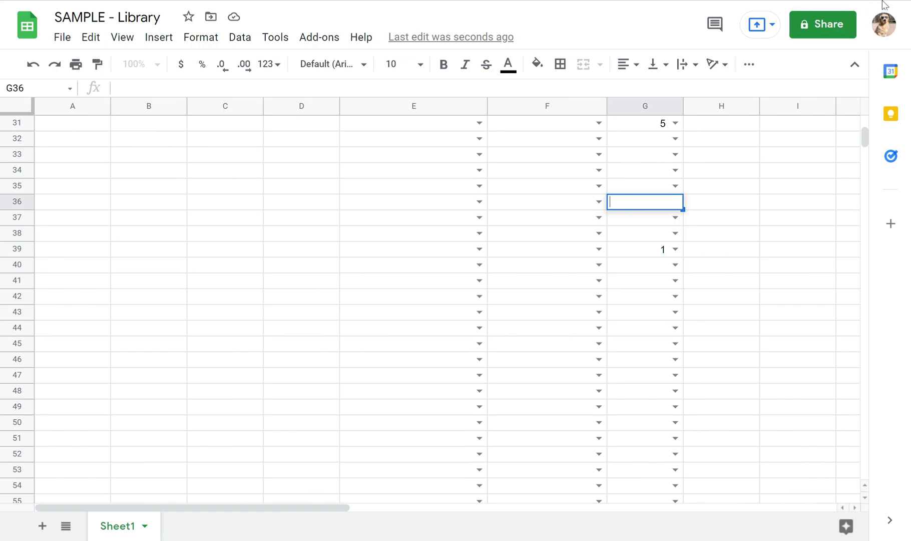
pyautogui.scroll(10, 447, 194)
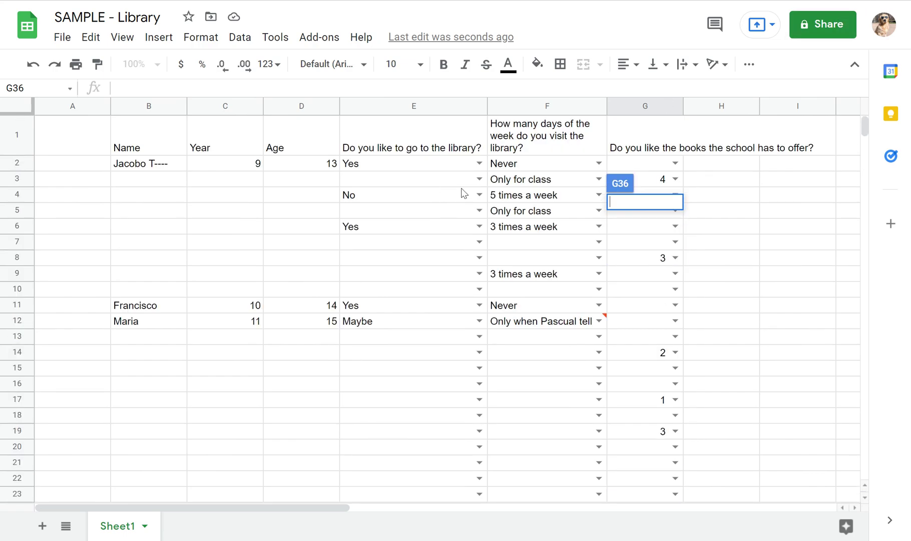